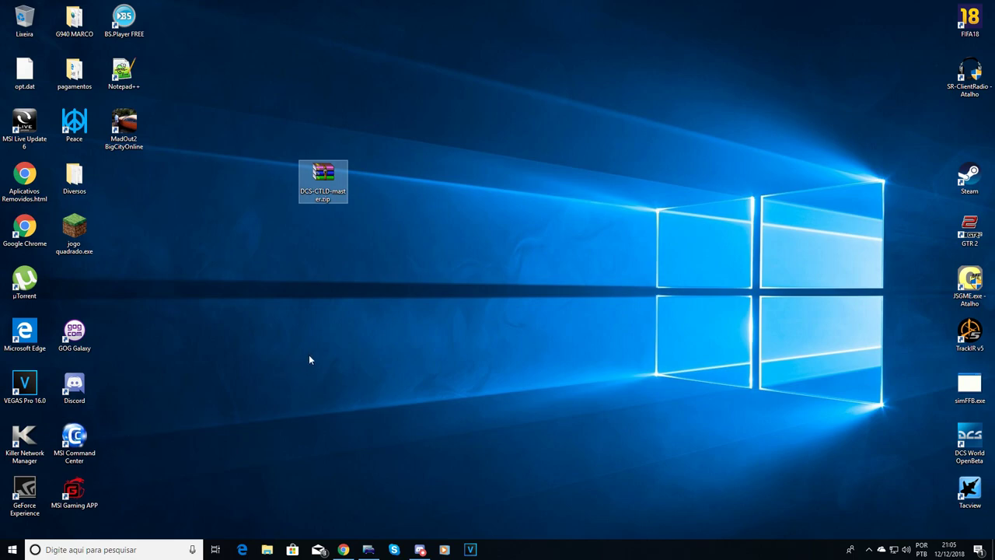
Step: Switch to Chrome and show the download options of the ciribob/DCS-CTLD repository on GitHub
click(343, 549)
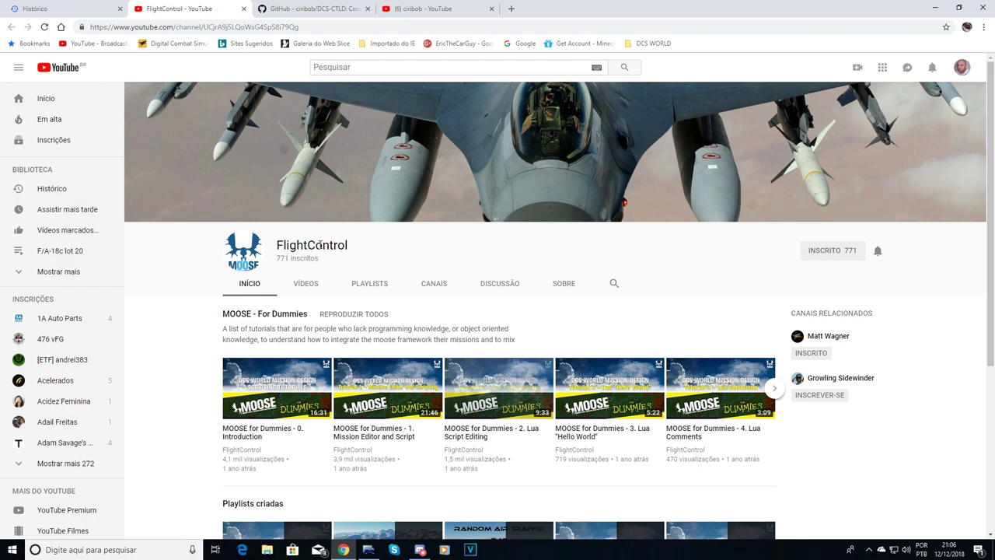
click(309, 8)
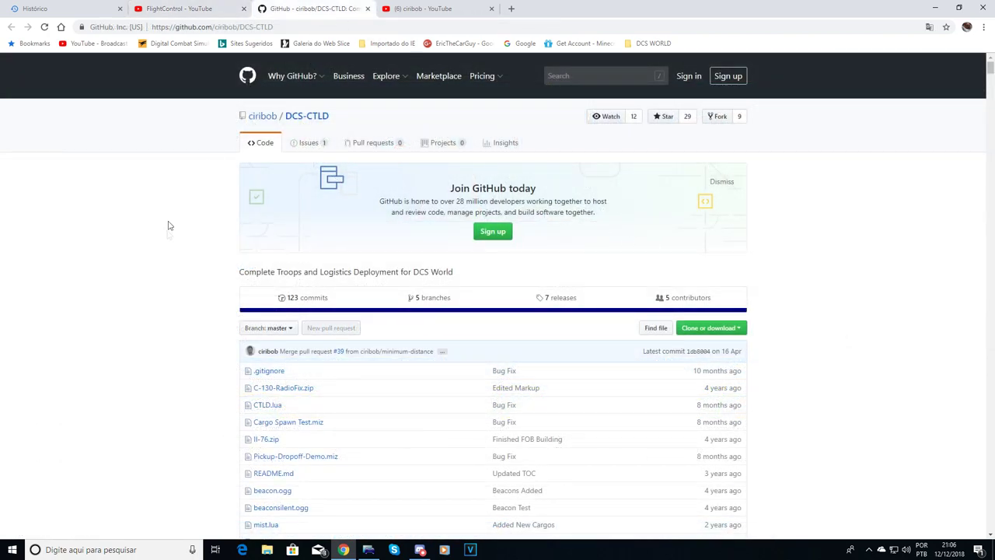
scroll(137, 280, down, 1)
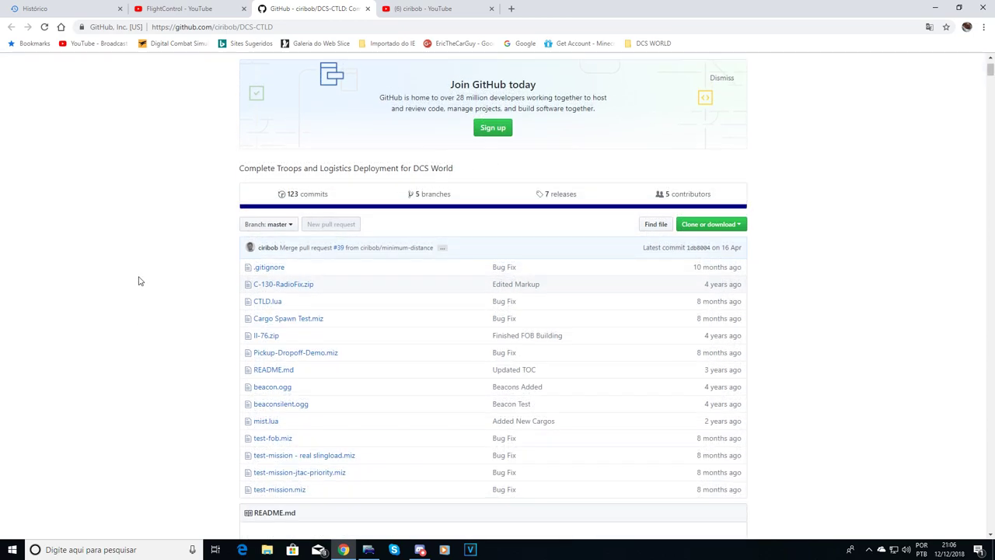
click(737, 224)
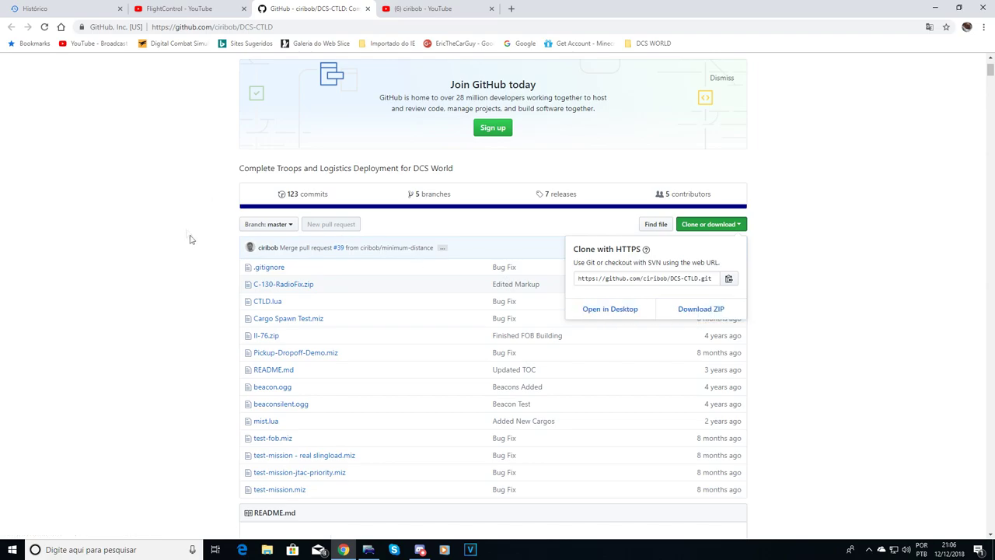
Step: Browse the uploaded videos on the CTLD author's YouTube channel for CTLD tutorials, and close the browser
click(424, 9)
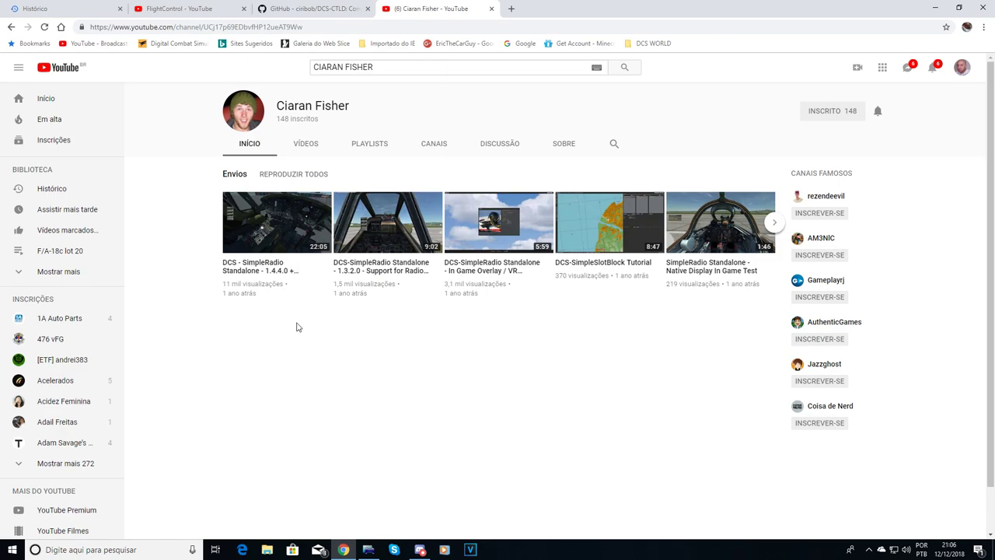
click(305, 145)
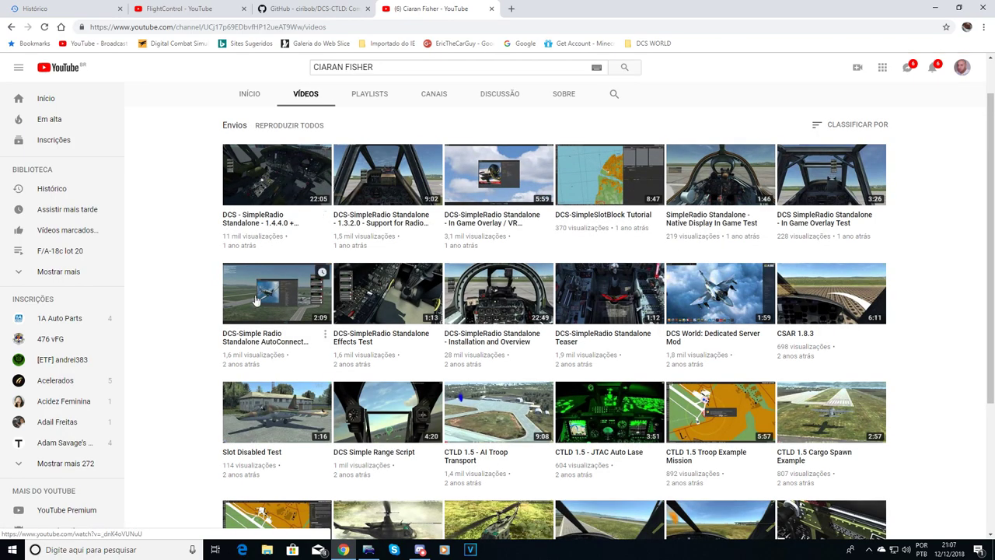
scroll(238, 298, up, 1)
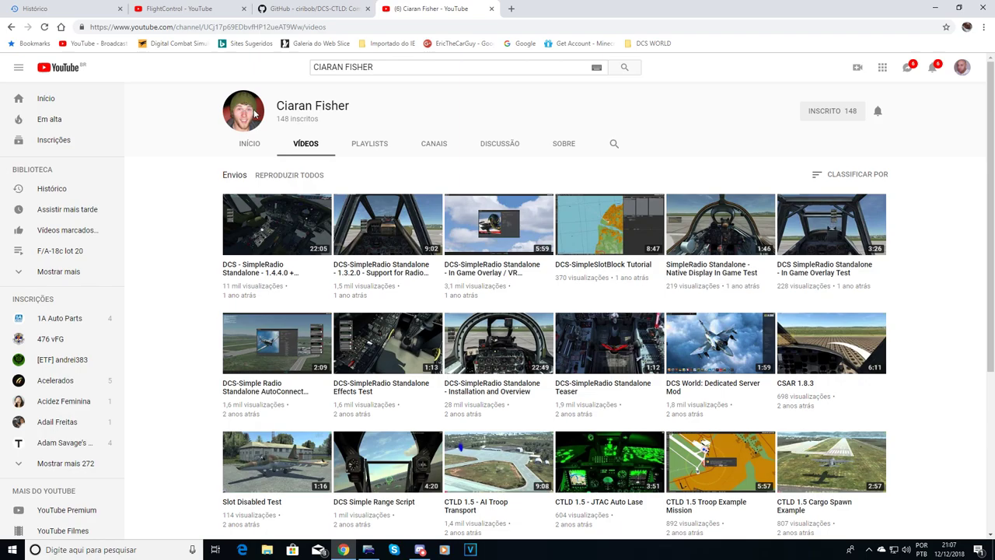
scroll(309, 270, down, 5)
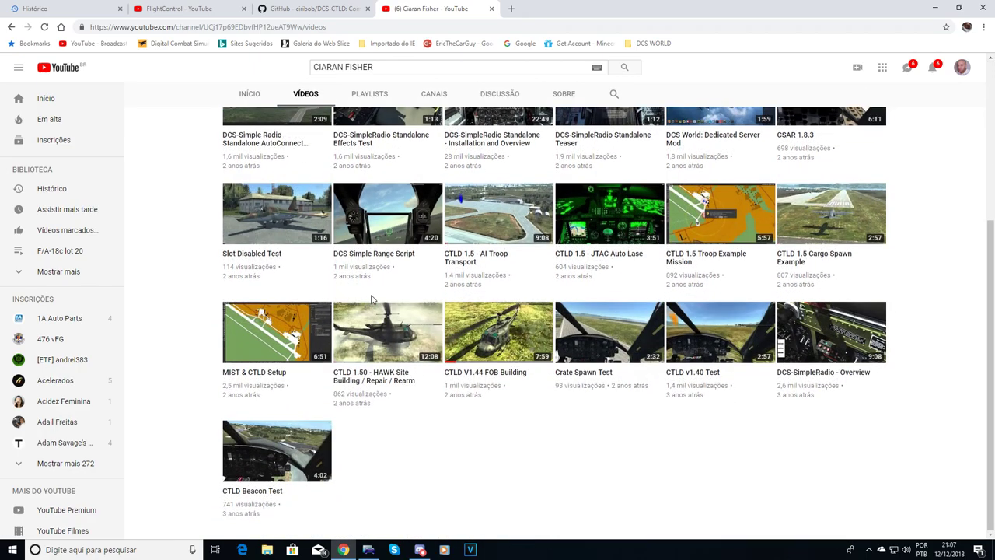
scroll(302, 381, up, 5)
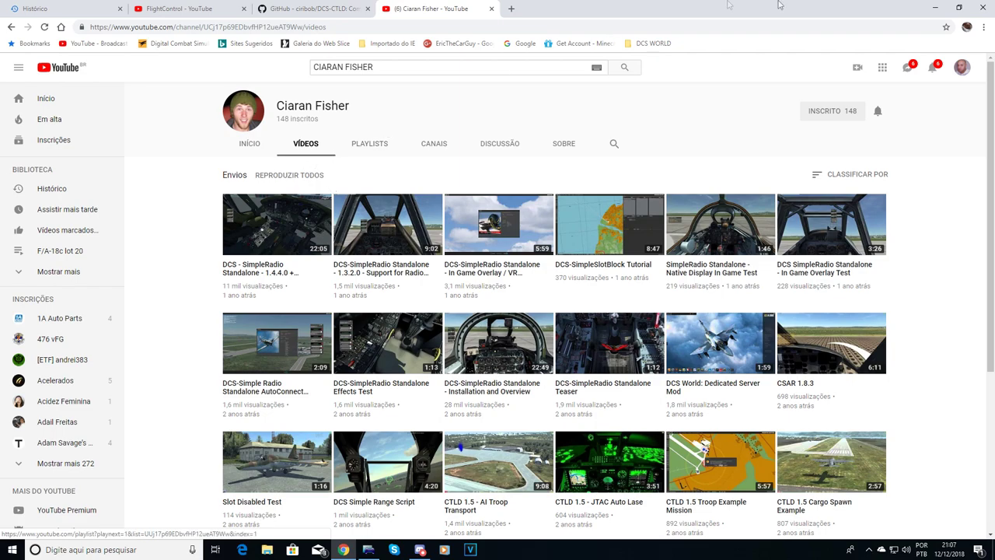
click(984, 7)
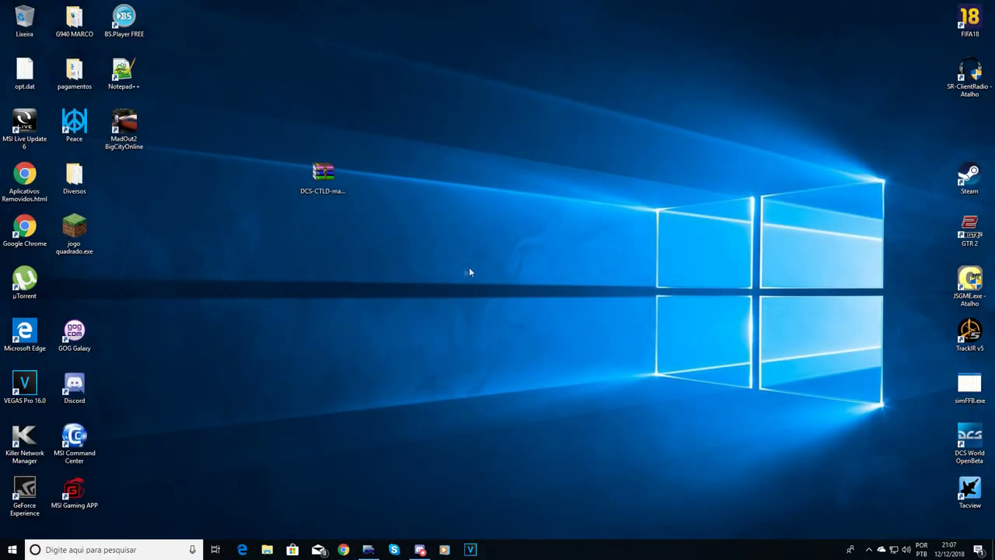
Step: In File Explorer, open the DCS.openbeta folder inside the user's Jogos Salvos folder on drive C
click(323, 180)
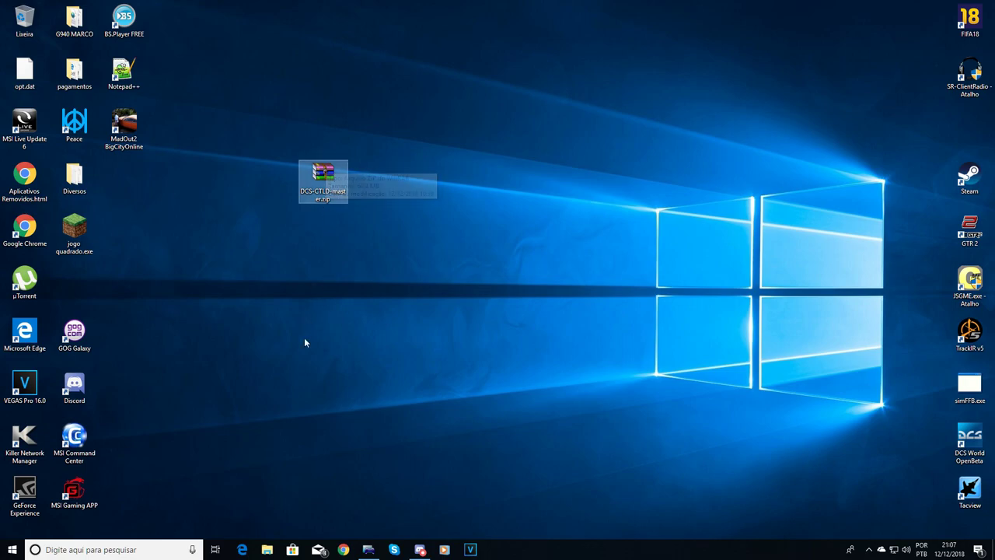
click(266, 549)
click(527, 385)
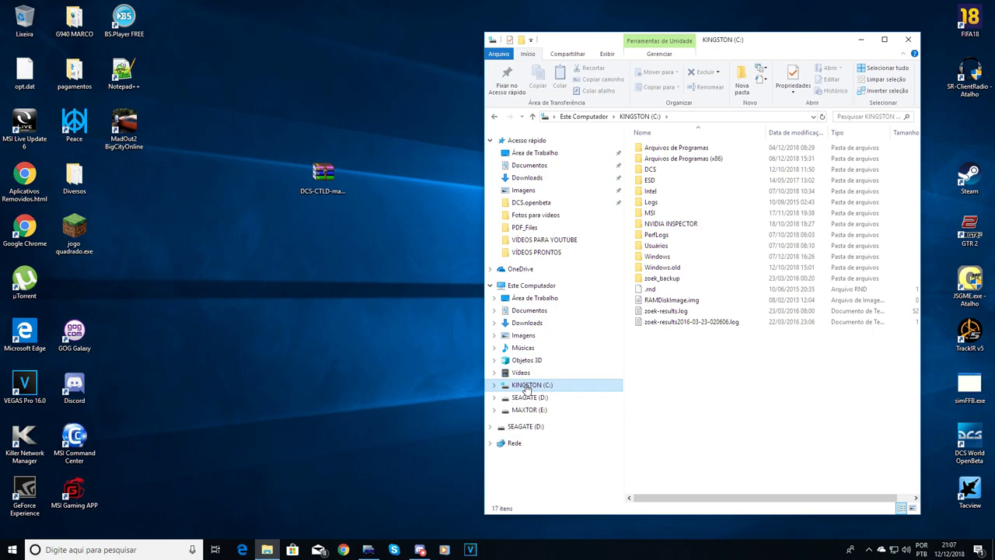
double_click(657, 246)
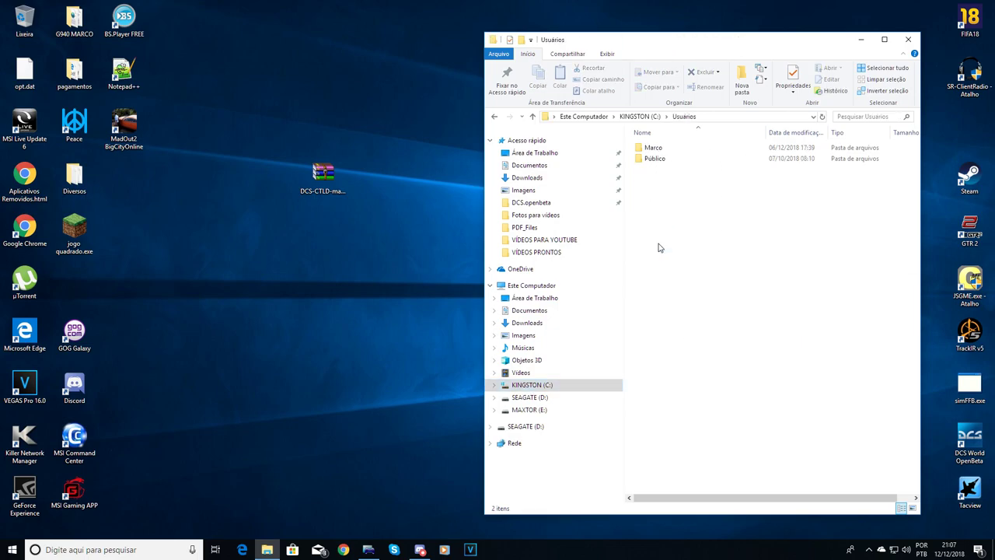
double_click(653, 148)
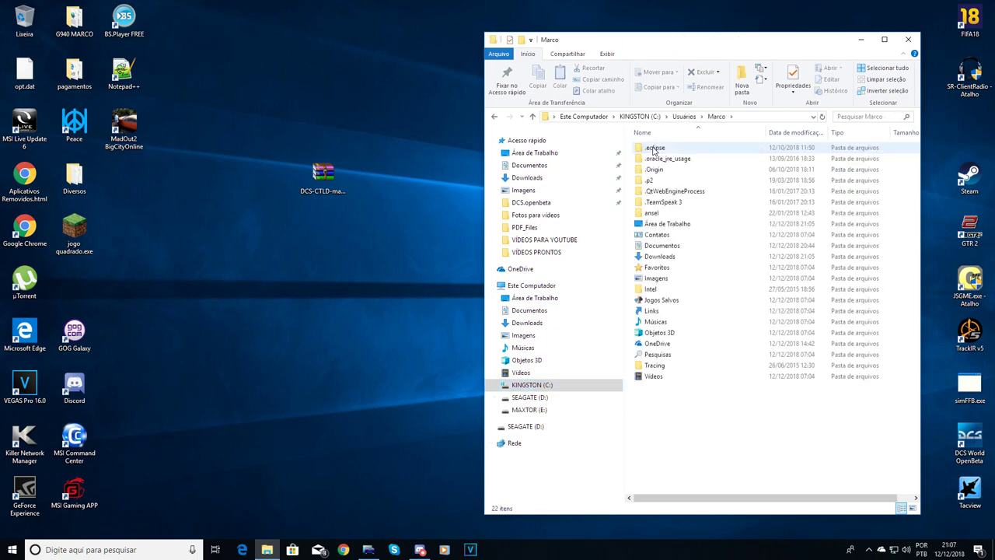
double_click(675, 303)
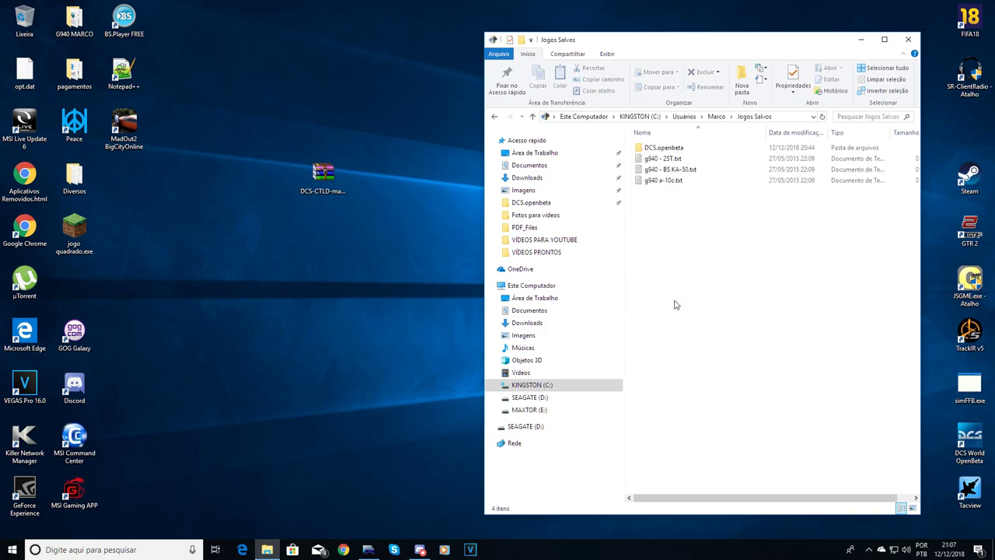
double_click(657, 148)
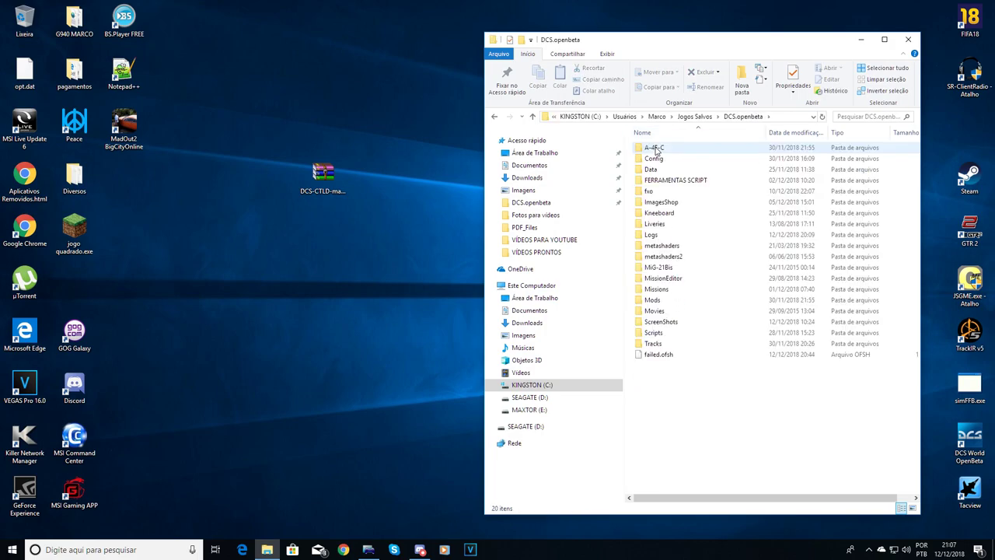
Step: Create a new folder named CTLD MASTER FERRAMENTAS inside DCS.openbeta
right_click(653, 408)
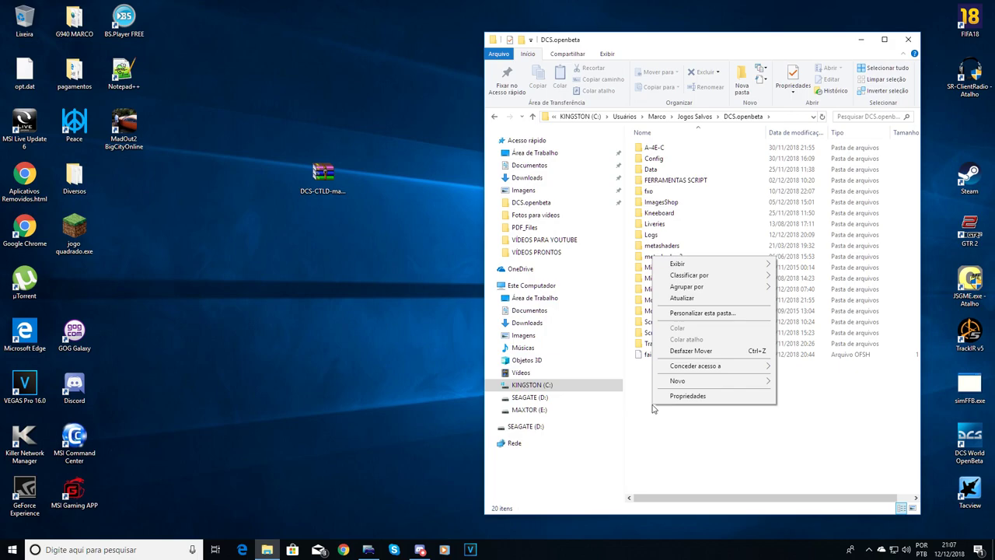
mouse_move(684, 381)
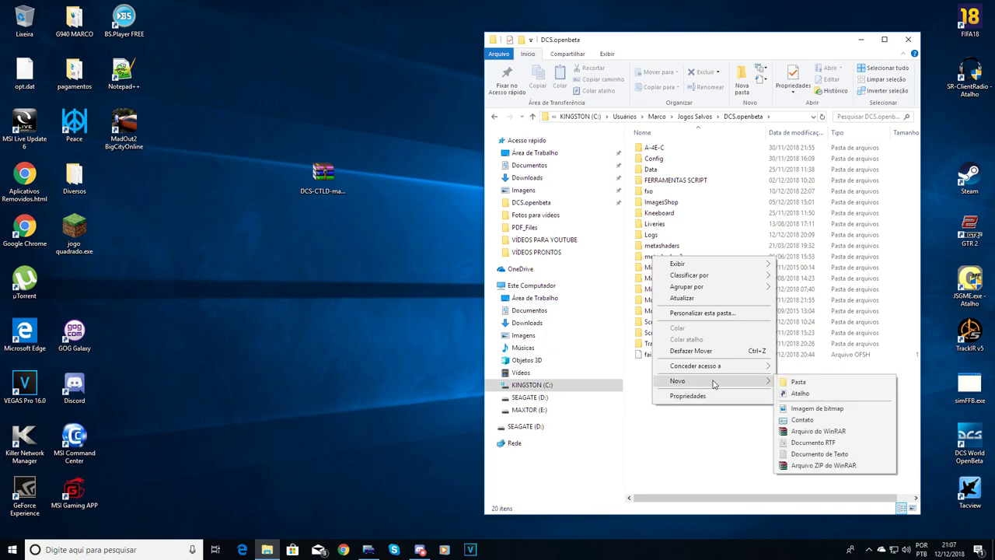
click(798, 382)
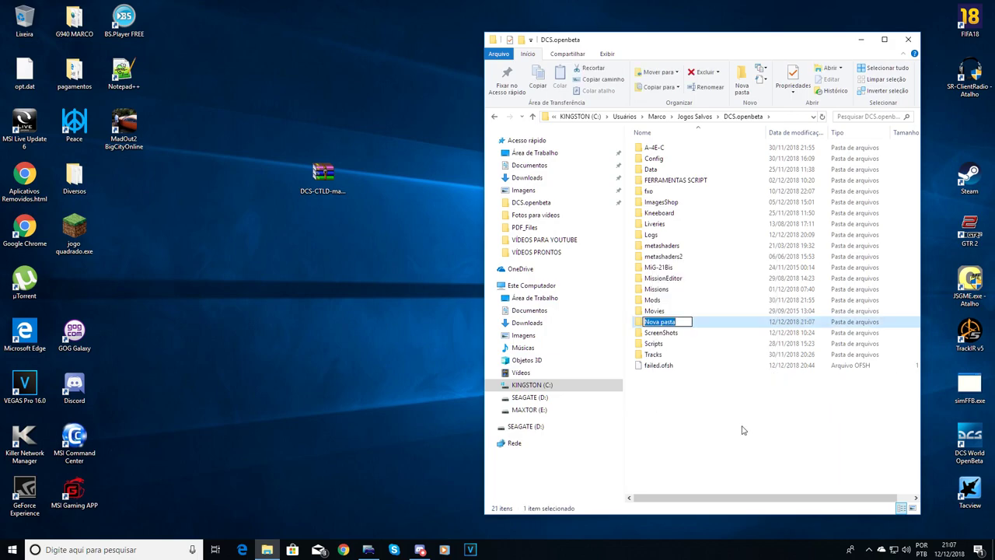
text(CTLD MASTER FERRAMENTAS)
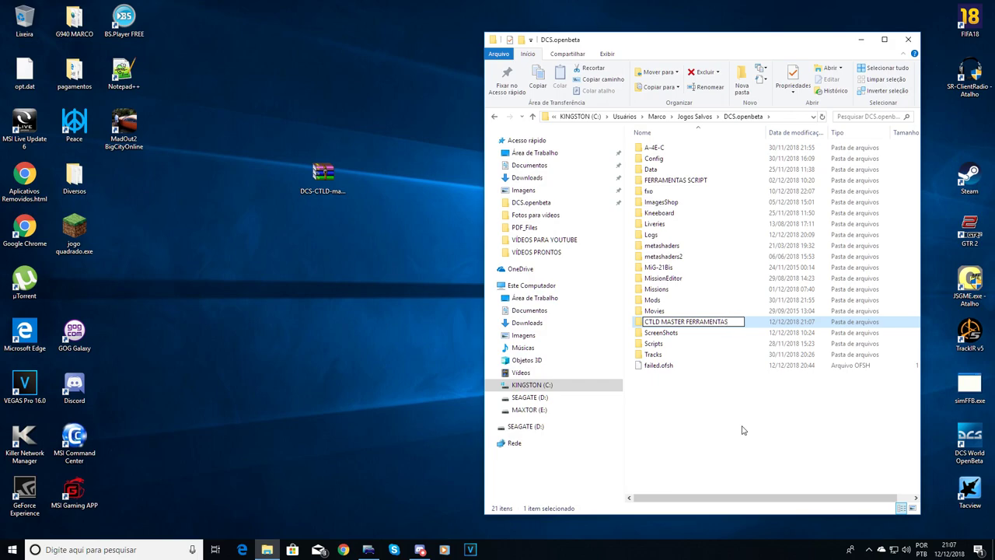
key(Return)
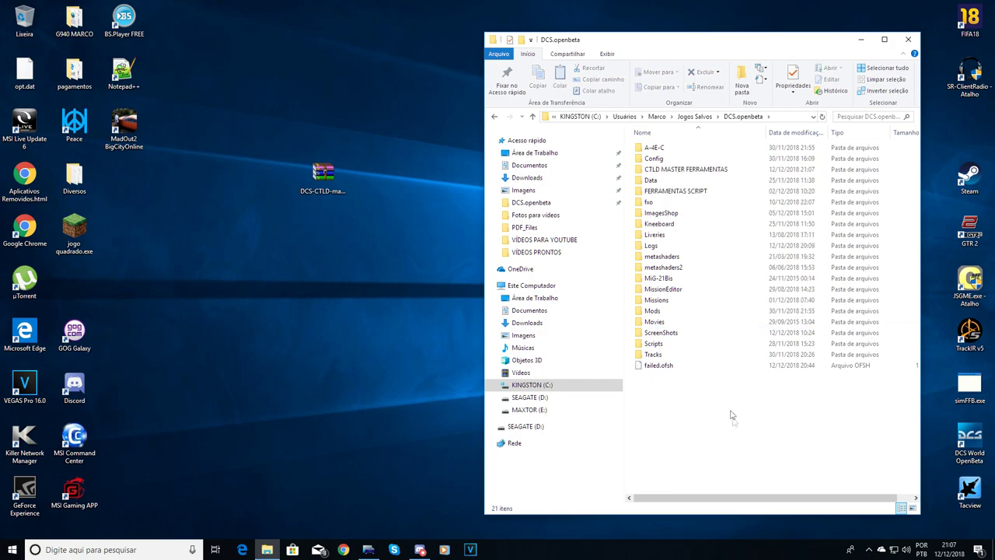
Step: Move DCS-CTLD-master.zip from the desktop into the CTLD MASTER FERRAMENTAS folder and extract it there
click(673, 193)
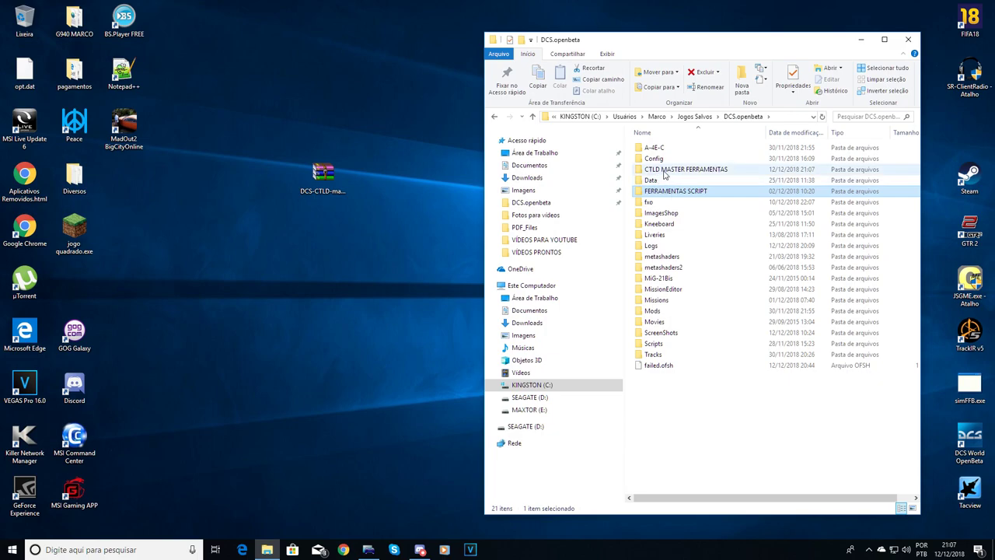
double_click(665, 171)
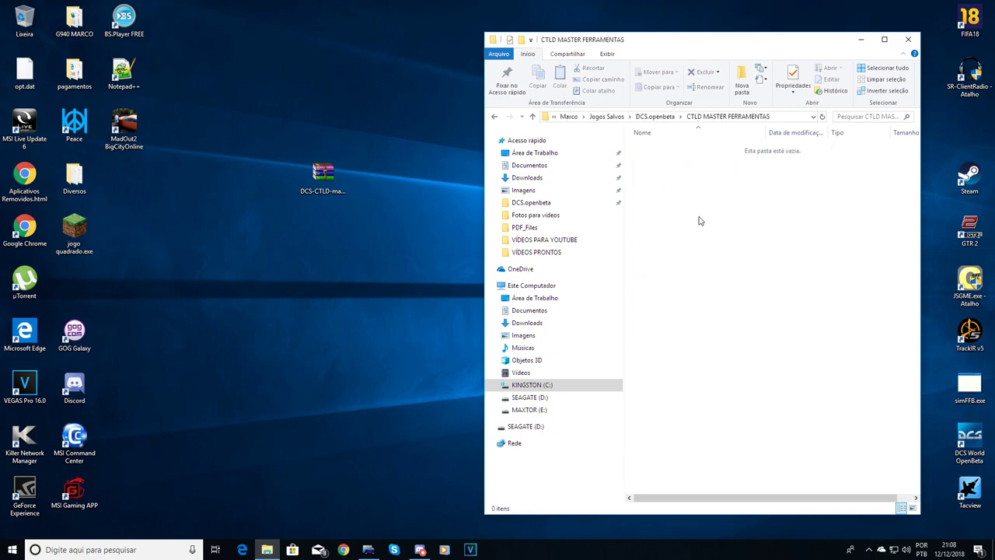
click(325, 177)
drag(325, 177, 726, 256)
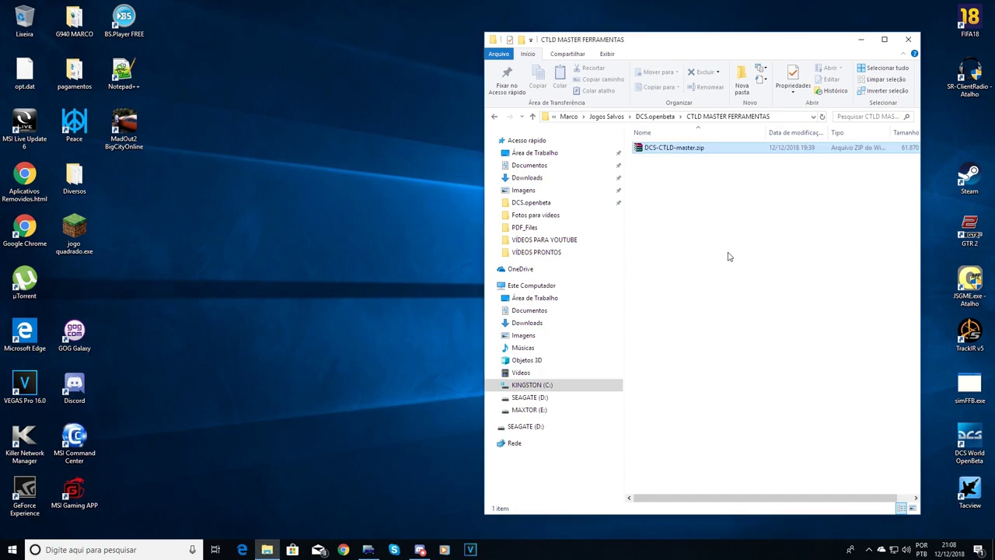
right_click(643, 151)
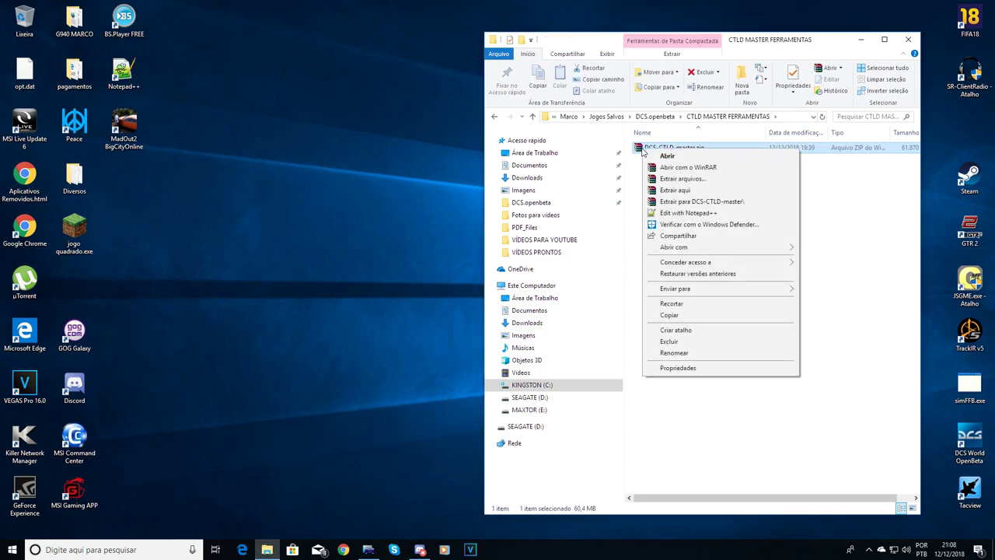
click(675, 190)
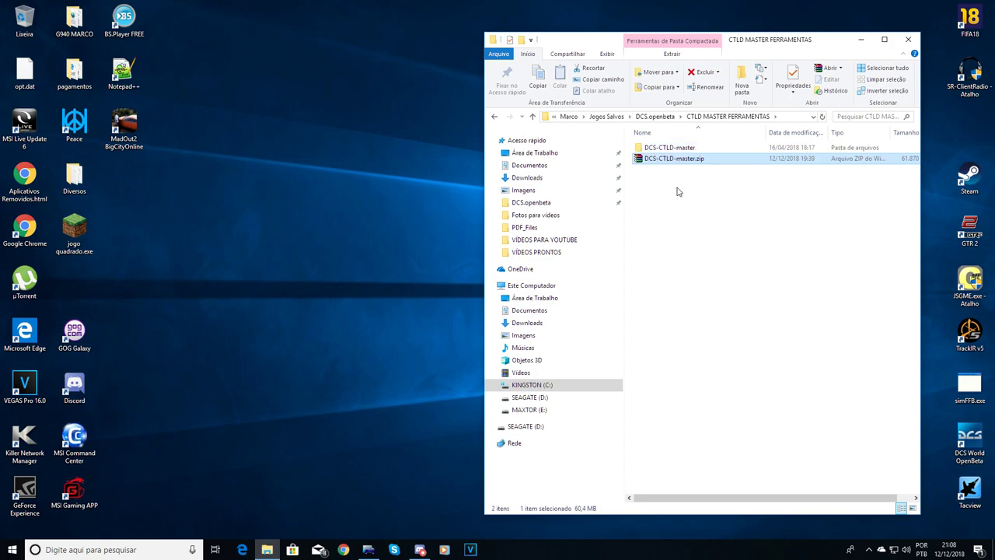
Step: Locate mist.lua and CTLD.lua in the extracted DCS-CTLD-master folder, and close File Explorer
double_click(659, 149)
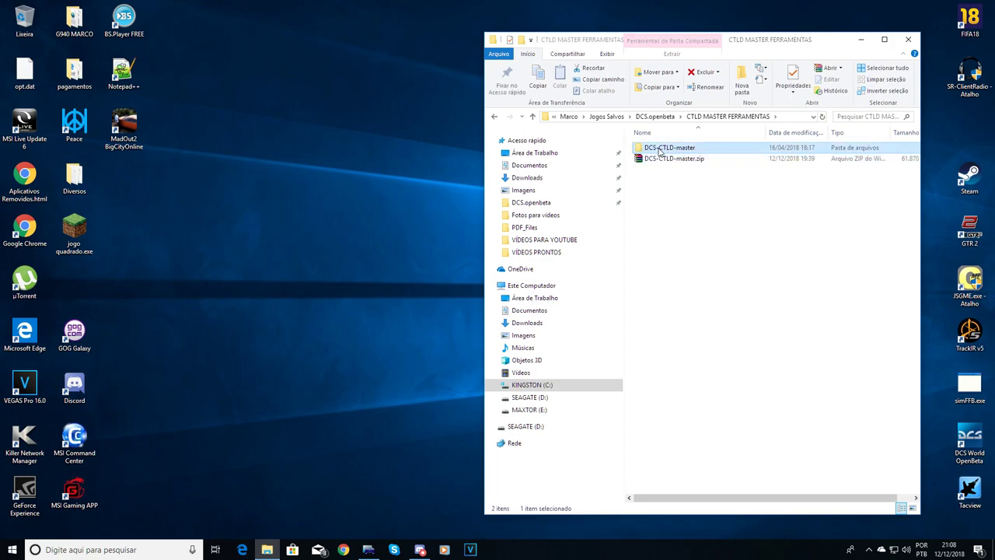
click(668, 225)
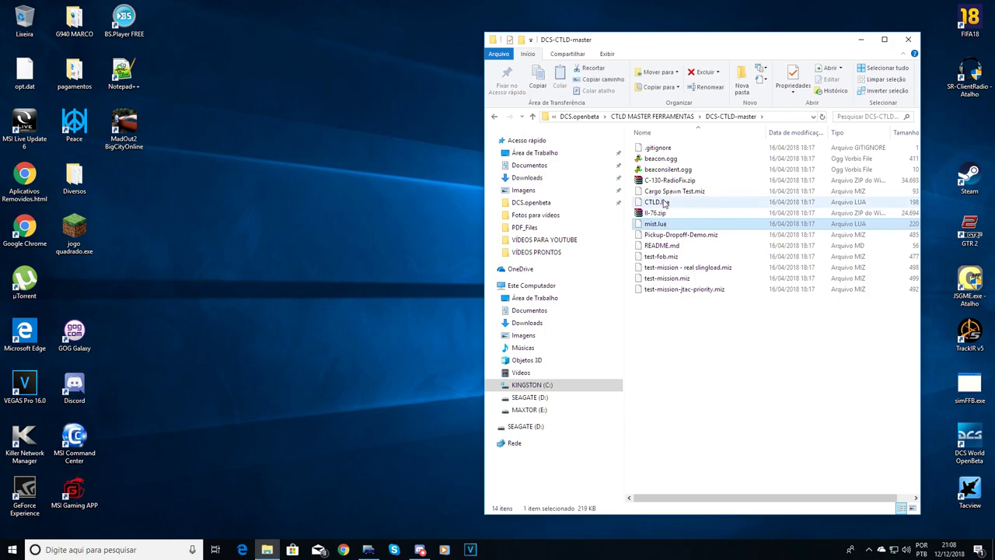
click(665, 203)
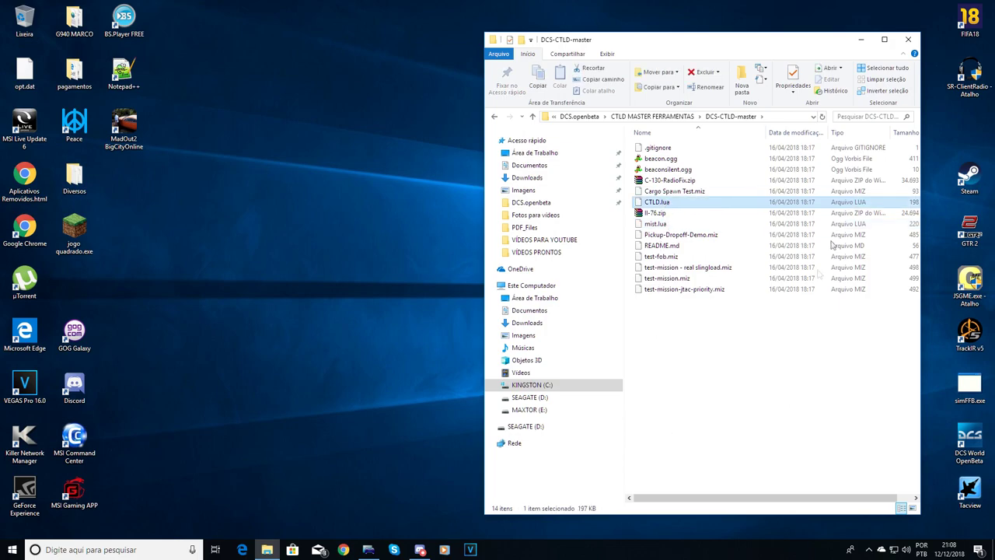
click(908, 39)
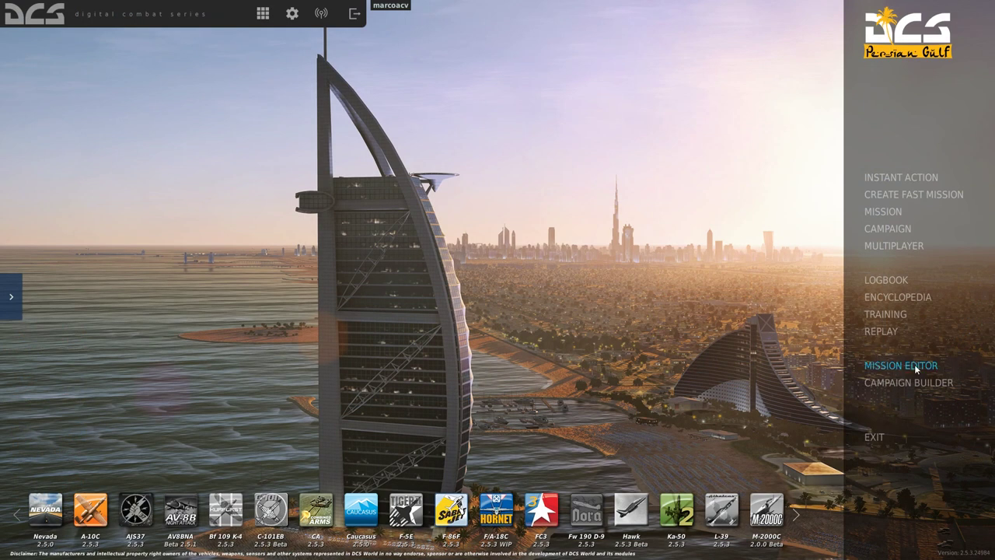
Step: In DCS World's Mission Editor, create a new mission on the Caucasus map with the Custom coalition preset
click(900, 366)
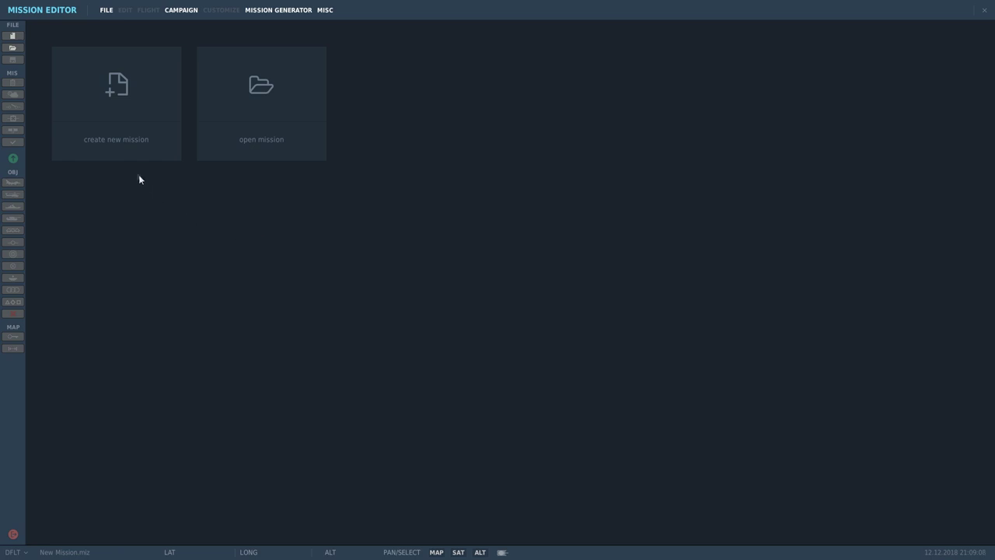
click(124, 136)
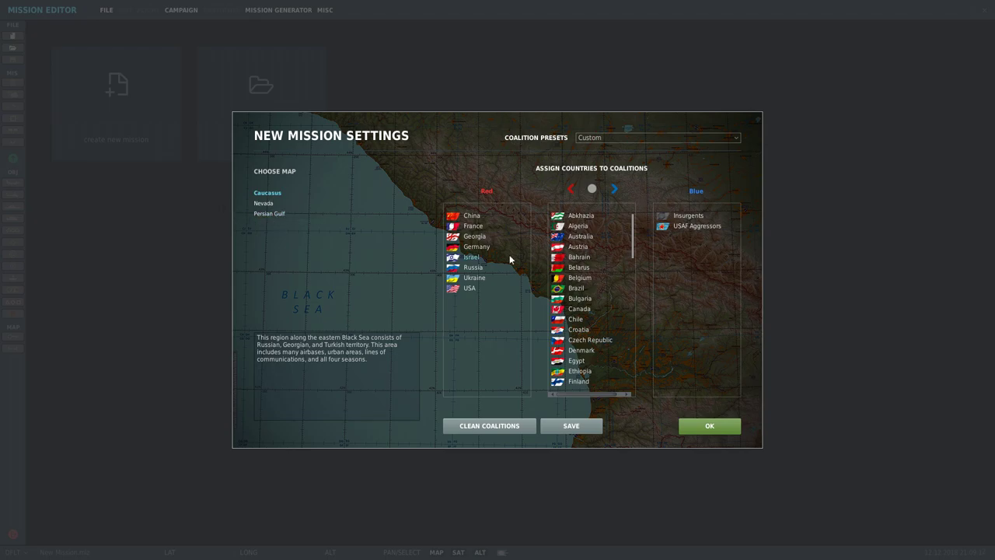
click(709, 426)
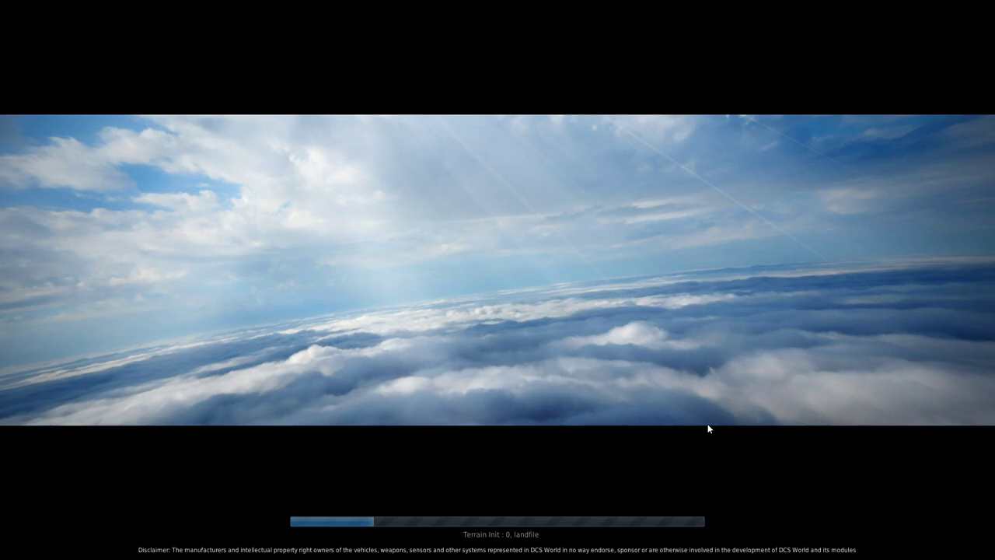
scroll(468, 288, up, 4)
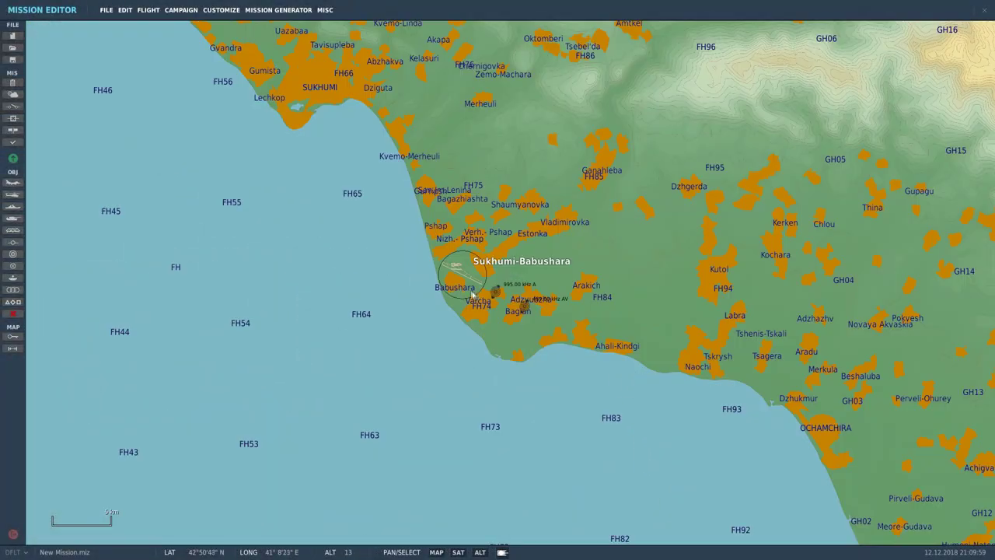
scroll(468, 288, up, 5)
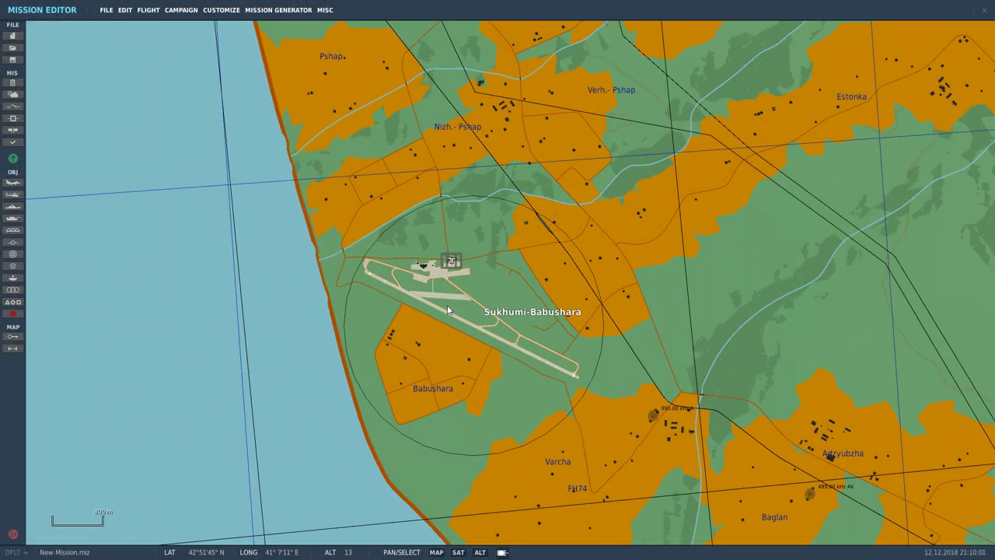
Step: Place a new vehicle group on the narrow connector strip at Sukhumi-Babushara airfield and assign it to USAF Aggressors
scroll(447, 309, down, 1)
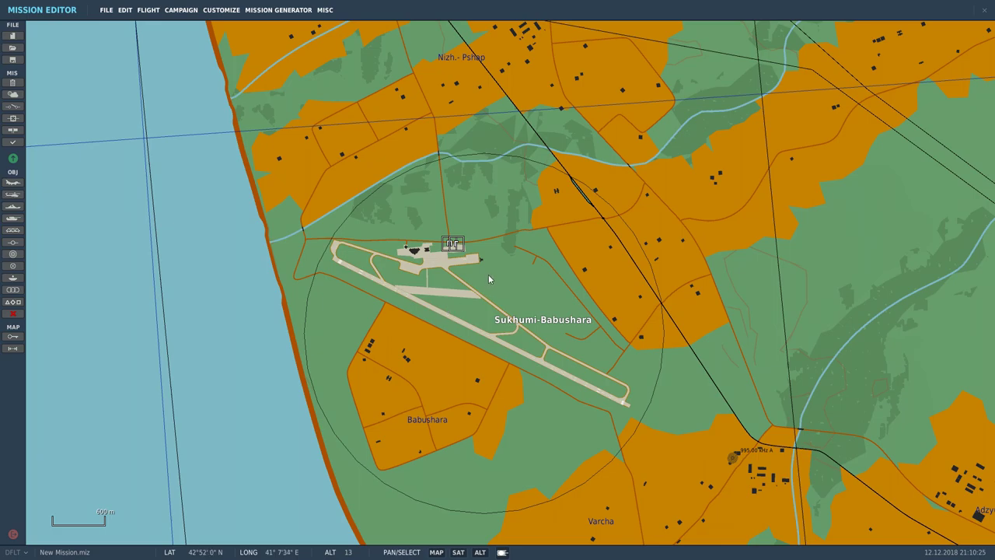
scroll(489, 275, down, 2)
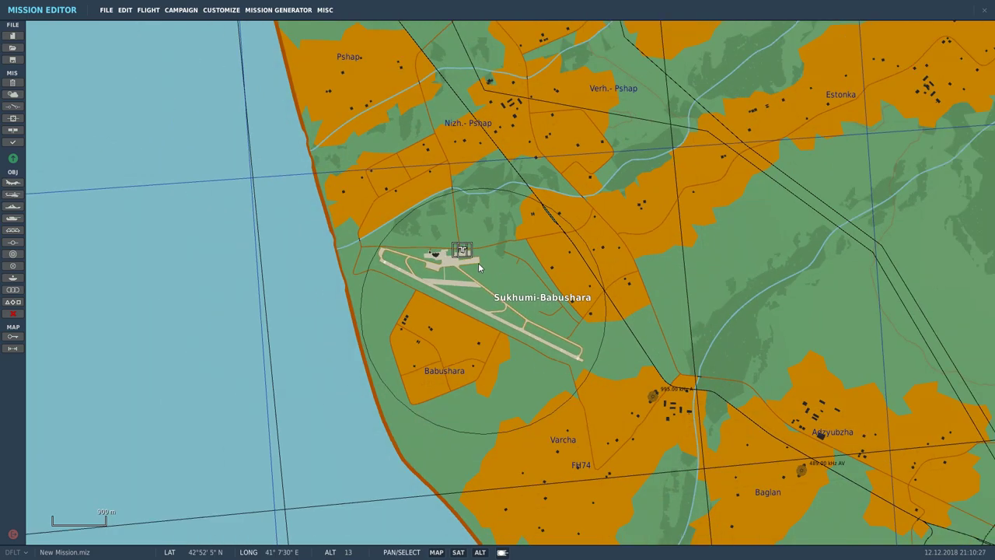
drag(494, 290, 458, 271)
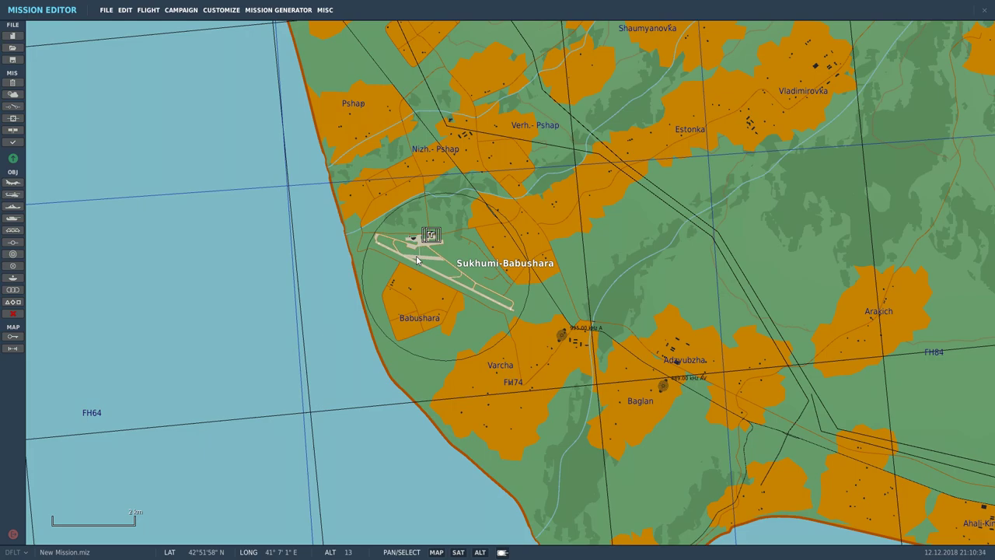
right_drag(416, 261, 395, 270)
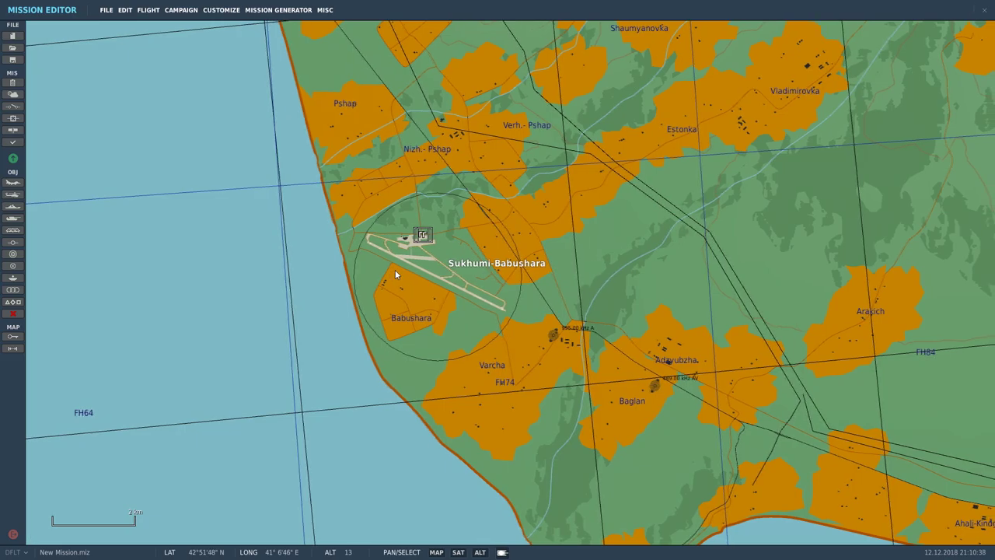
click(13, 219)
scroll(406, 253, up, 1)
scroll(406, 253, up, 6)
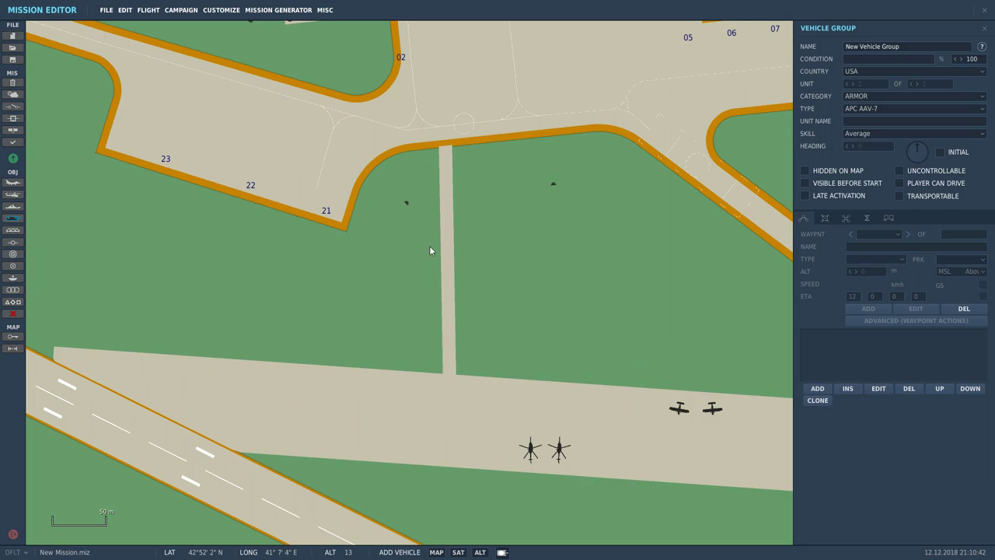
scroll(431, 249, up, 1)
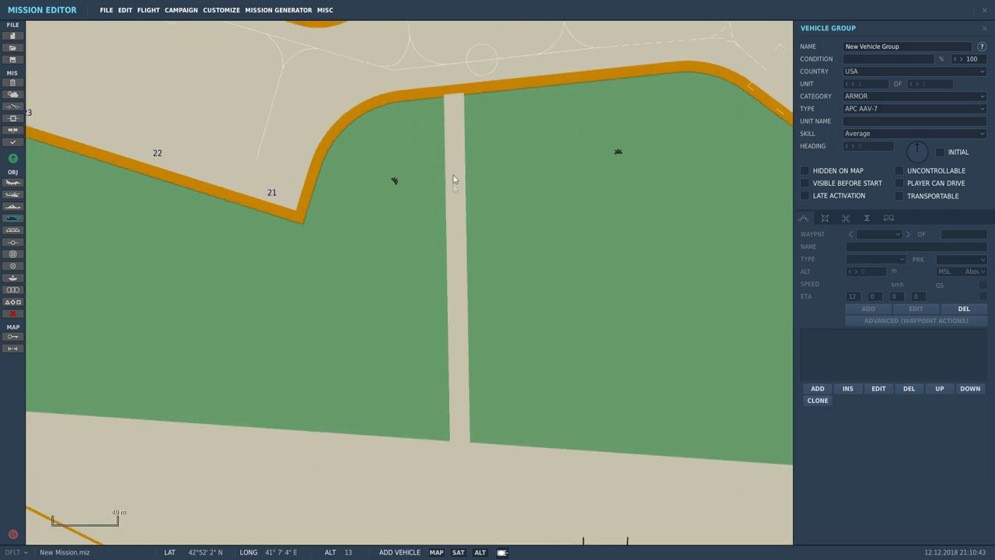
click(456, 120)
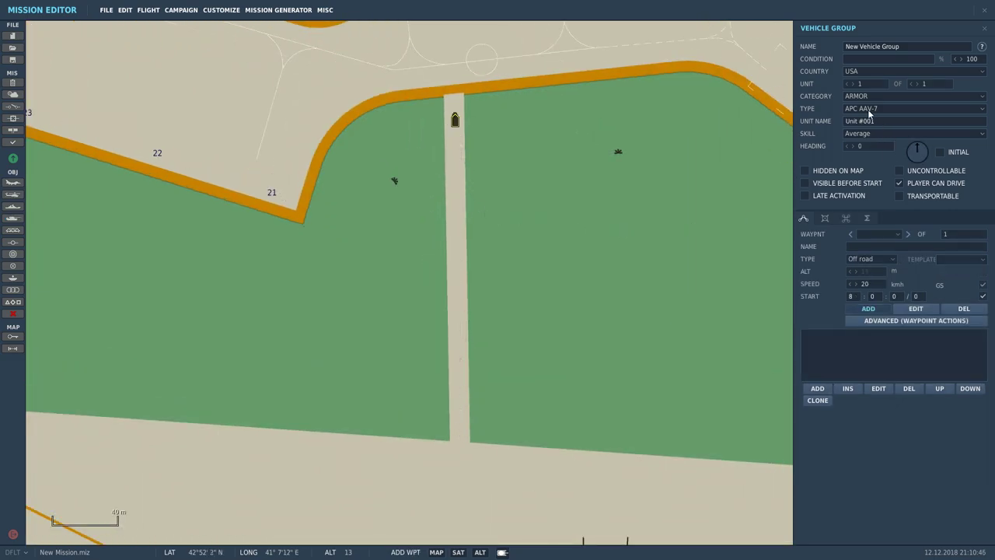
click(852, 71)
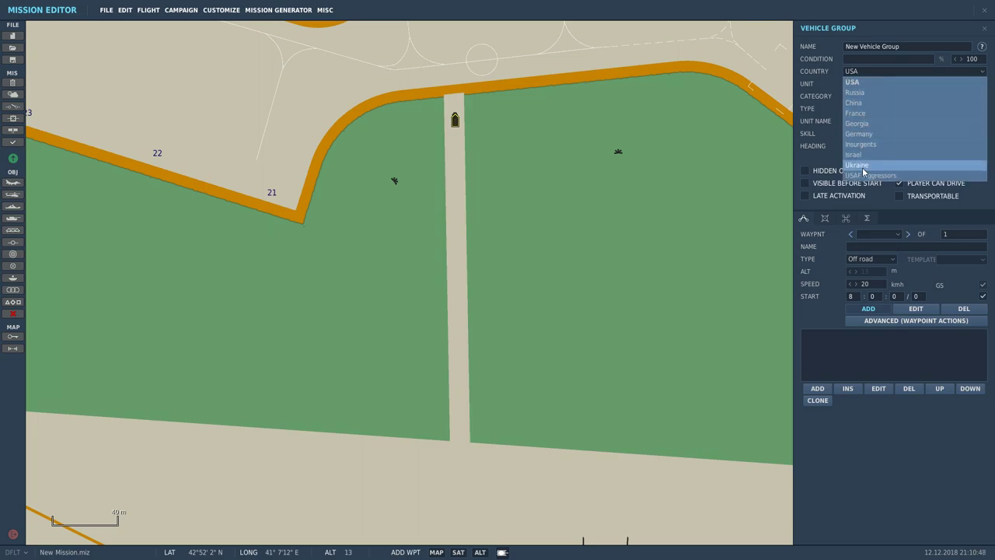
click(864, 176)
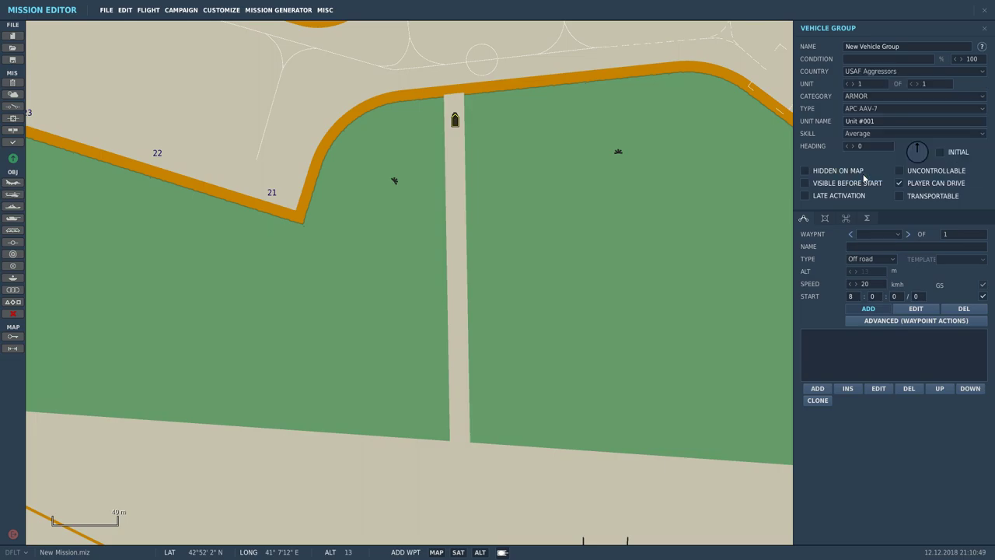
Step: Make the group's first unit an Air Defence SAM SA-19 Tunguska 2S6 with Excellent skill
click(867, 96)
click(867, 107)
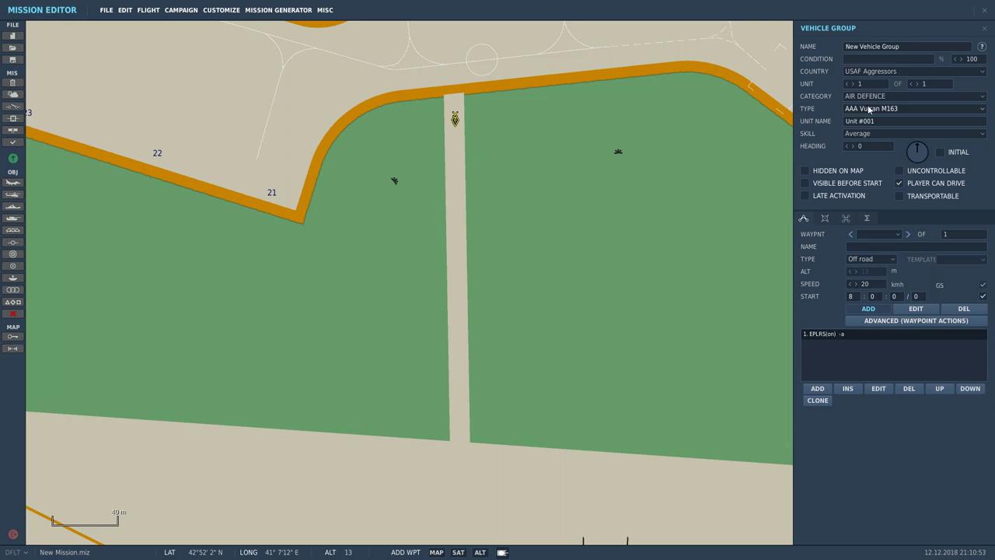
click(869, 109)
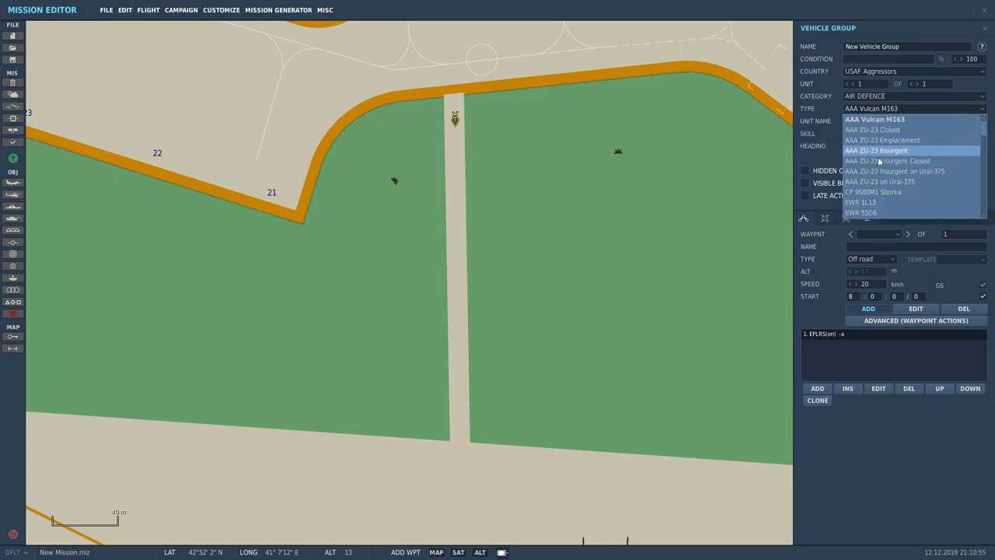
scroll(879, 159, down, 10)
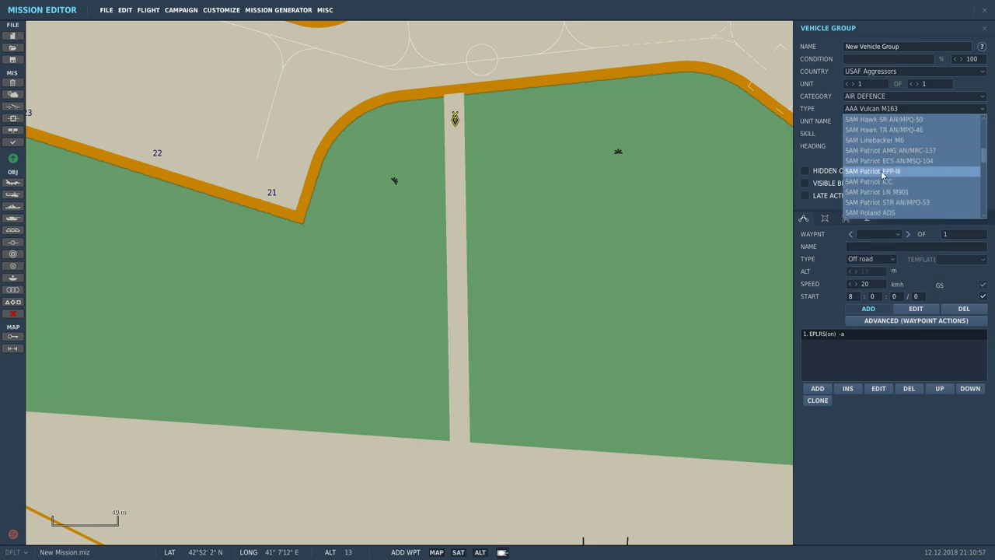
scroll(883, 175, down, 6)
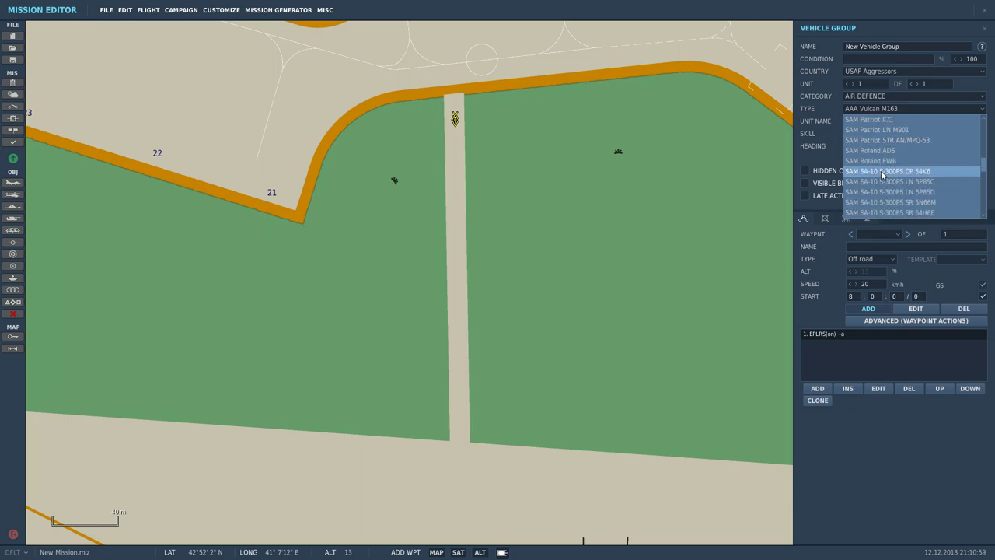
scroll(882, 175, down, 3)
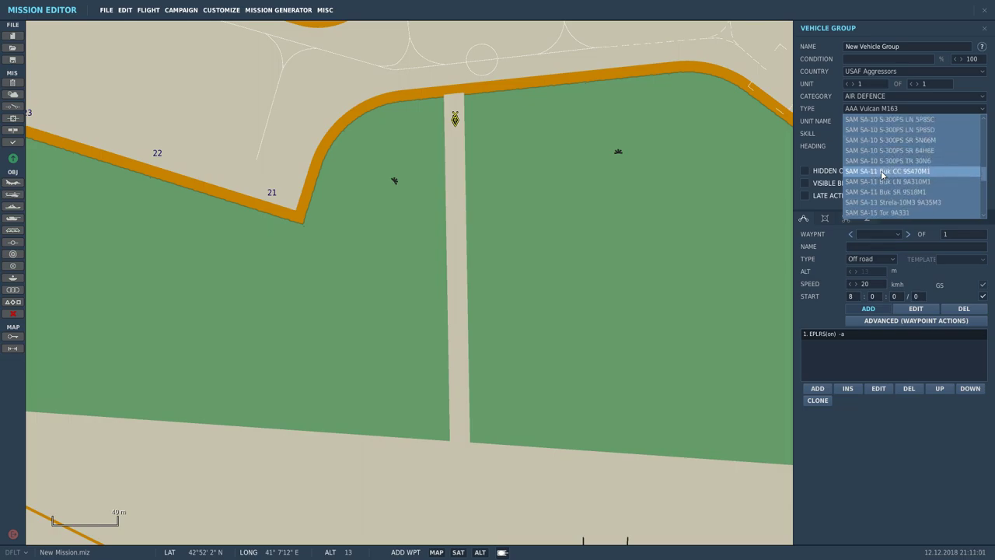
scroll(882, 174, down, 1)
scroll(883, 175, down, 1)
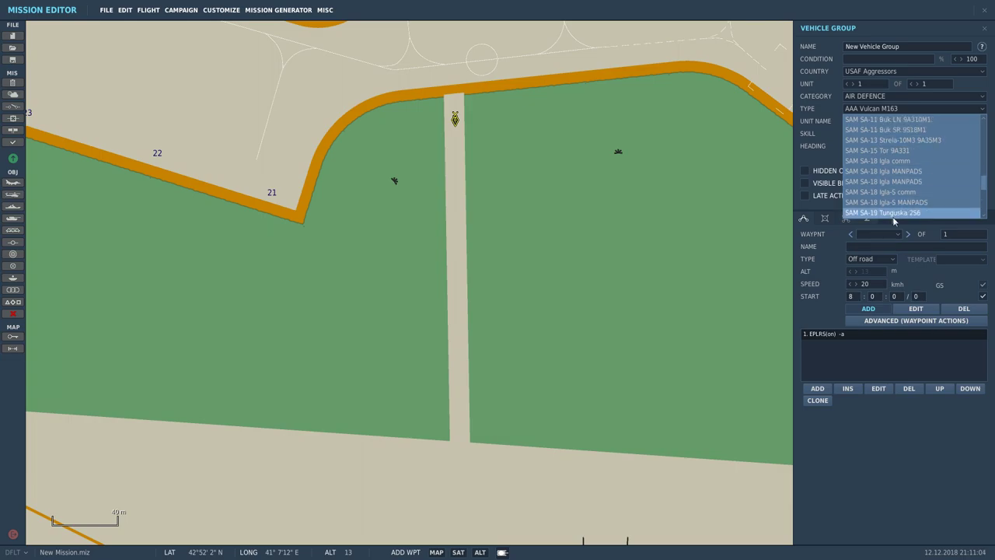
click(892, 213)
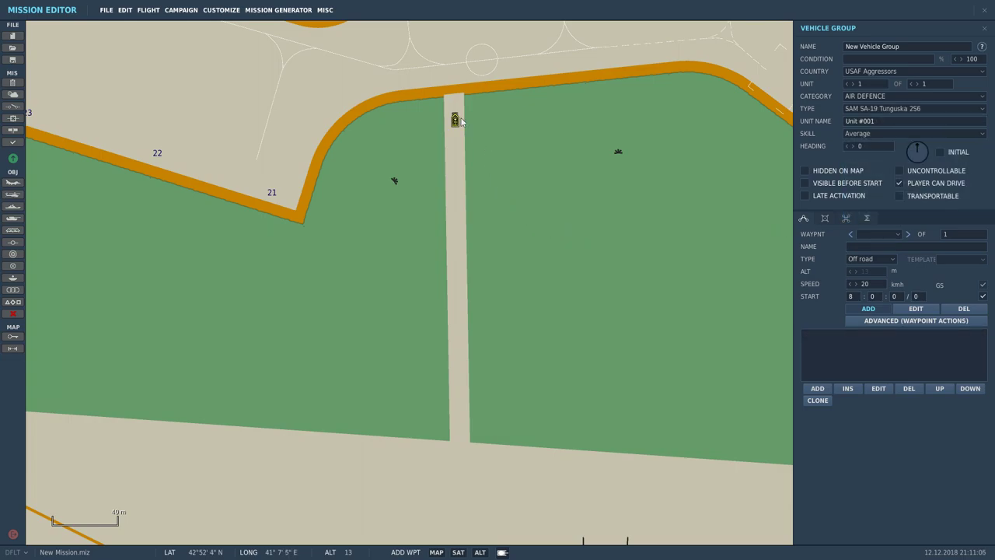
click(855, 134)
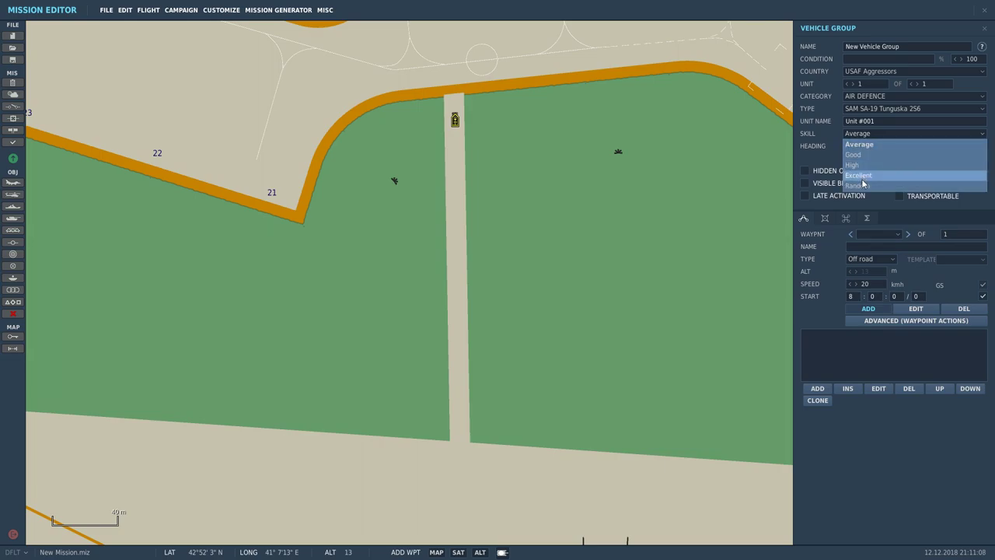
click(862, 176)
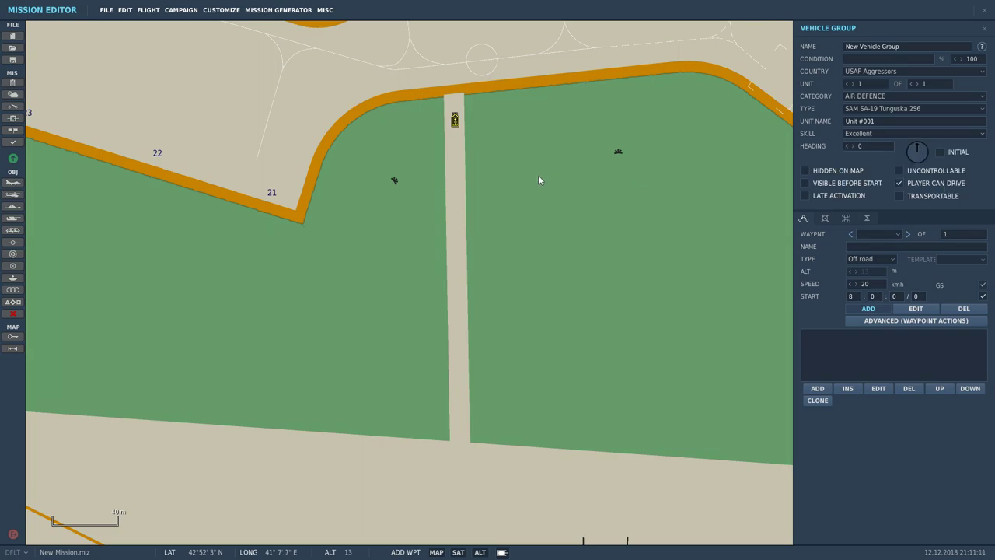
Step: Add a second unit to the vehicle group and set its type to SAM SA-13 Strela-10M3 9A35M3
click(916, 84)
click(882, 109)
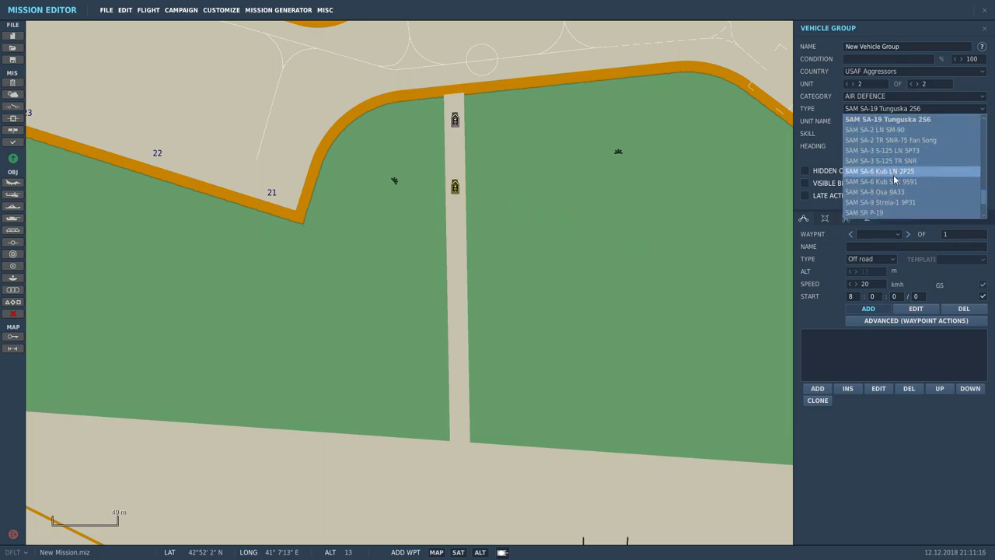
scroll(894, 181, up, 2)
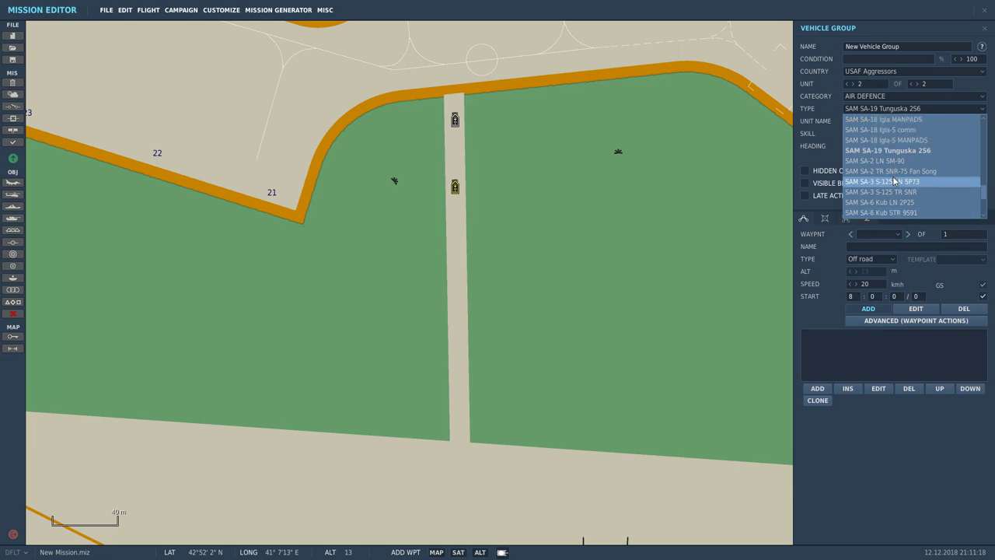
scroll(894, 181, up, 1)
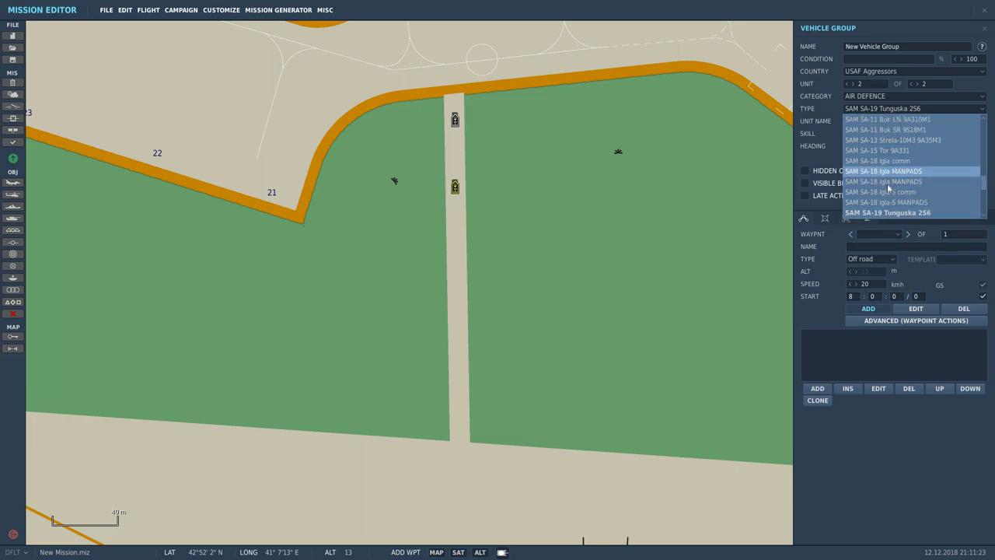
scroll(888, 184, down, 2)
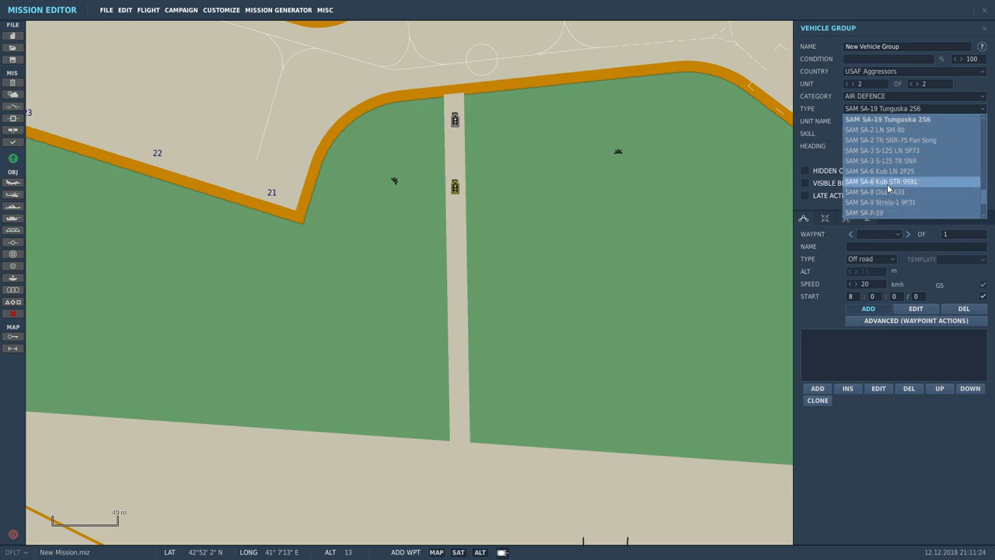
scroll(887, 186, down, 1)
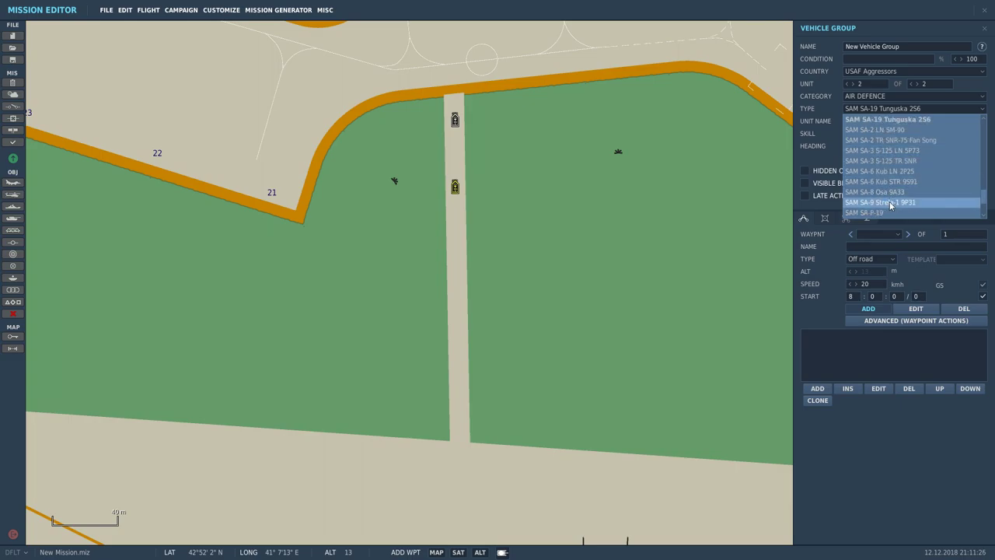
scroll(891, 205, up, 3)
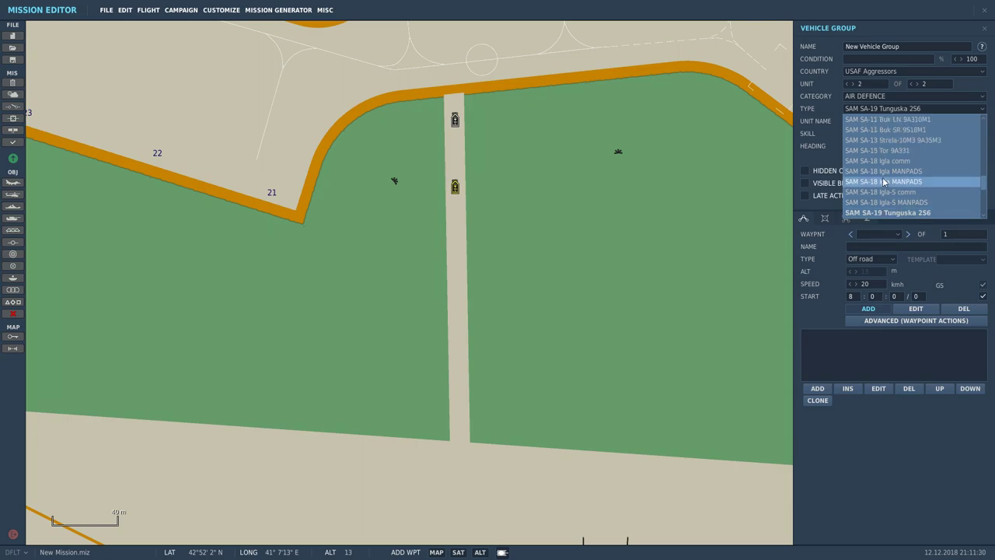
click(891, 141)
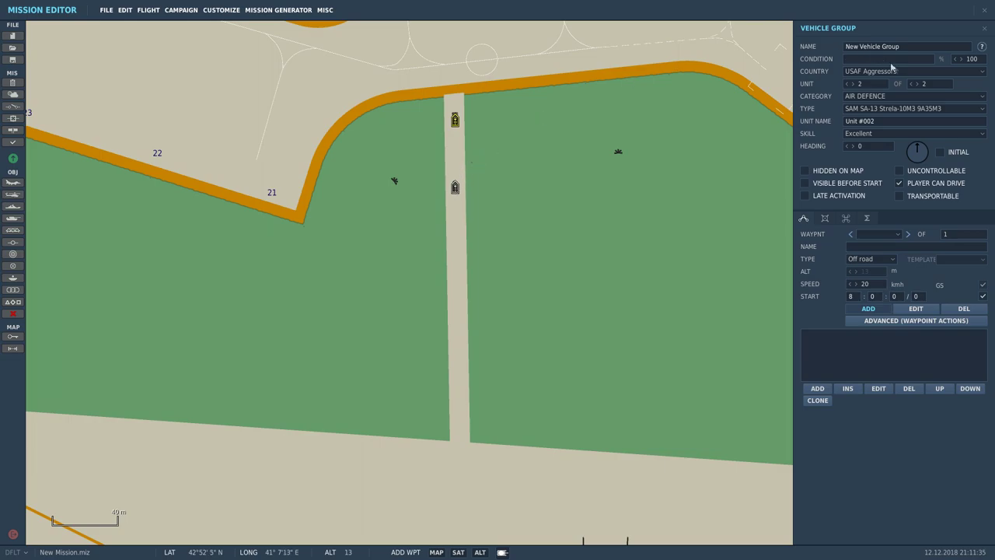
Step: Add a third unit to the vehicle group and set its type to SPAAA Gepard
click(919, 84)
click(861, 109)
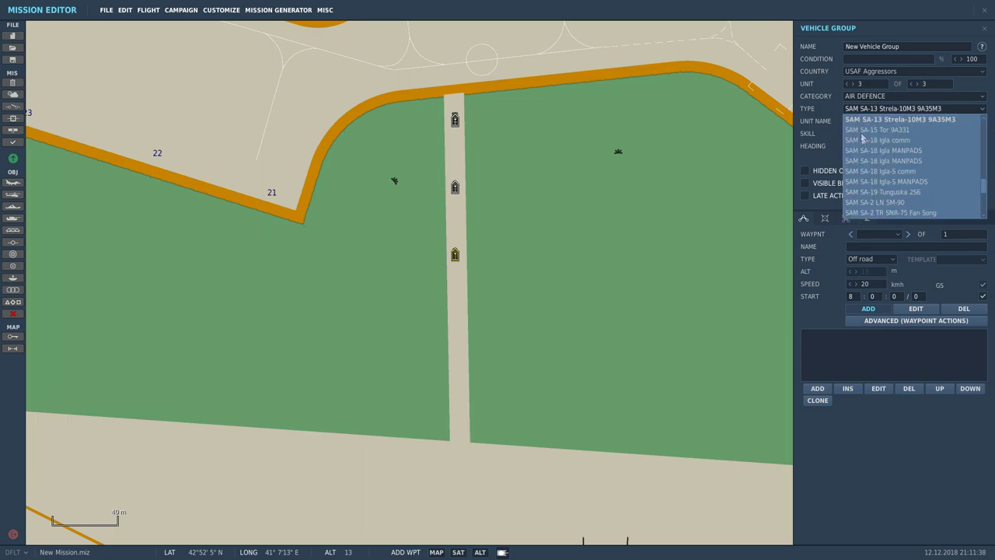
scroll(867, 158, up, 5)
scroll(867, 158, down, 15)
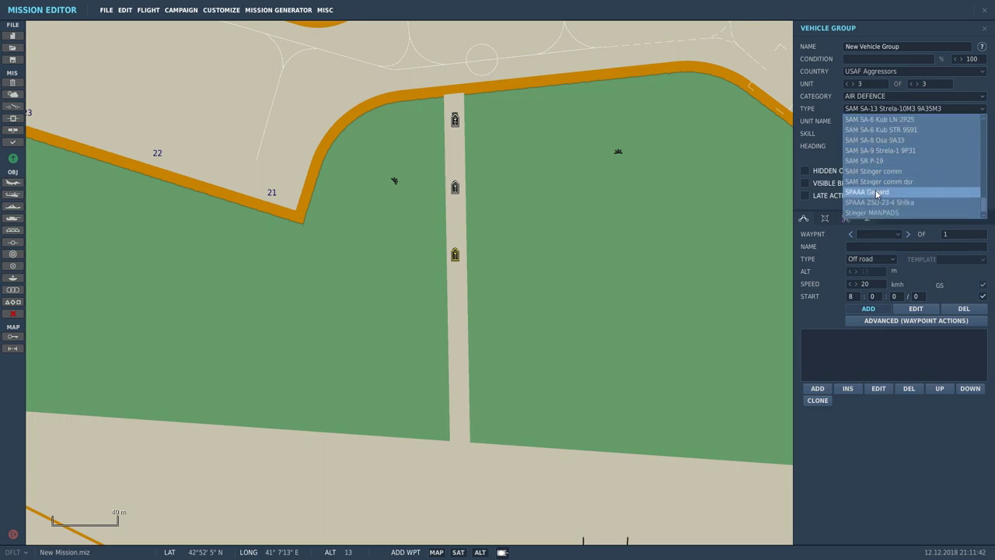
click(888, 193)
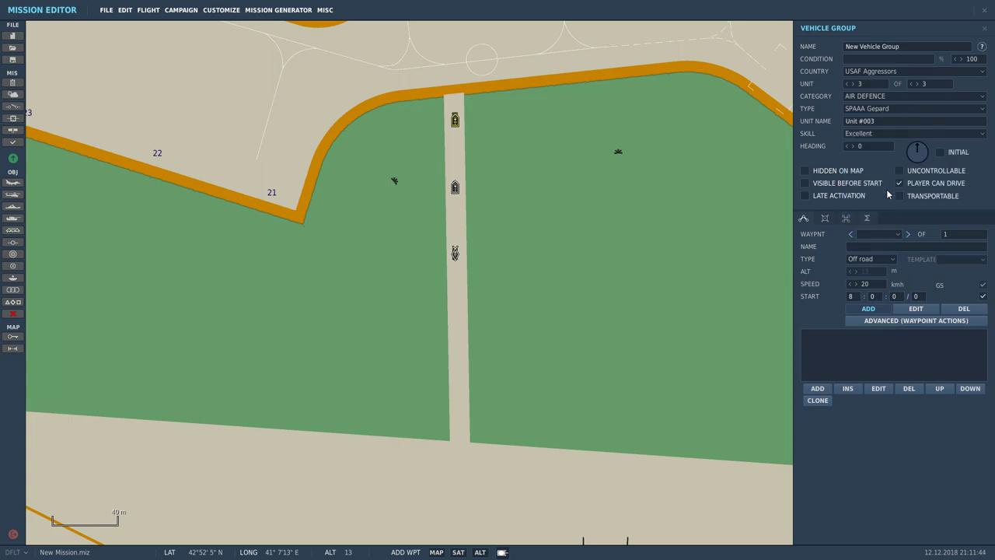
Step: Add a fourth unit to the group as an Unarmed Transport Ural-4320-31 Armored, and finish adding to the group
click(917, 84)
click(889, 97)
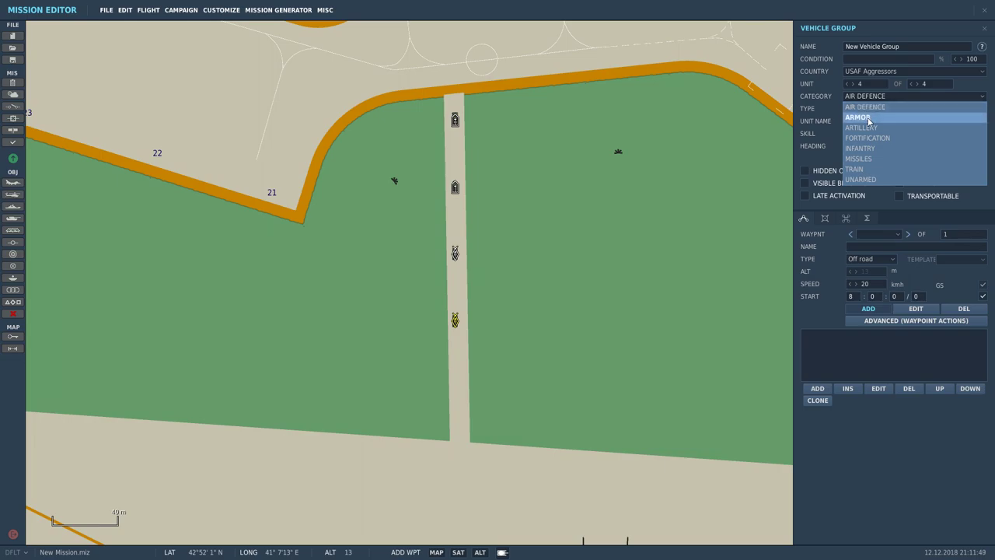
click(869, 117)
click(870, 98)
click(862, 179)
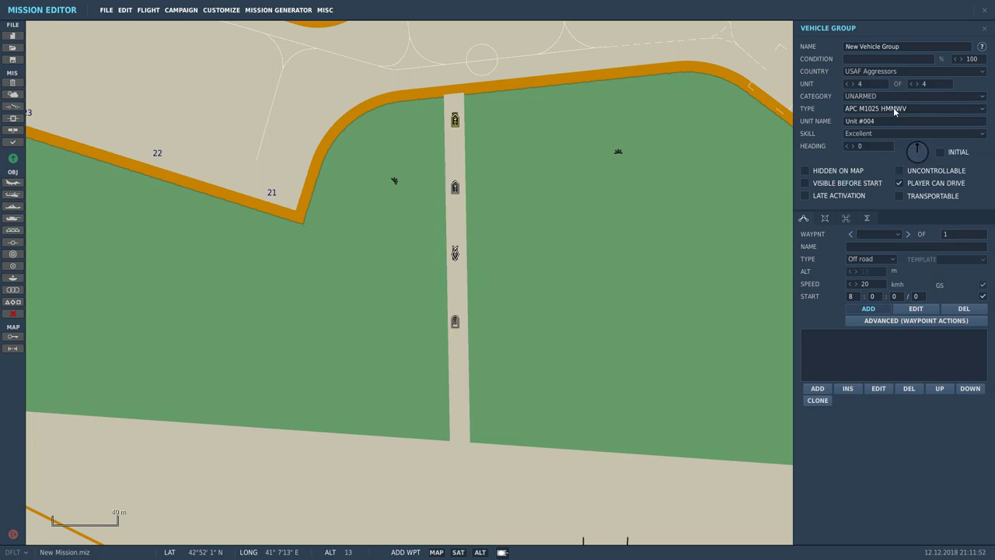
click(894, 111)
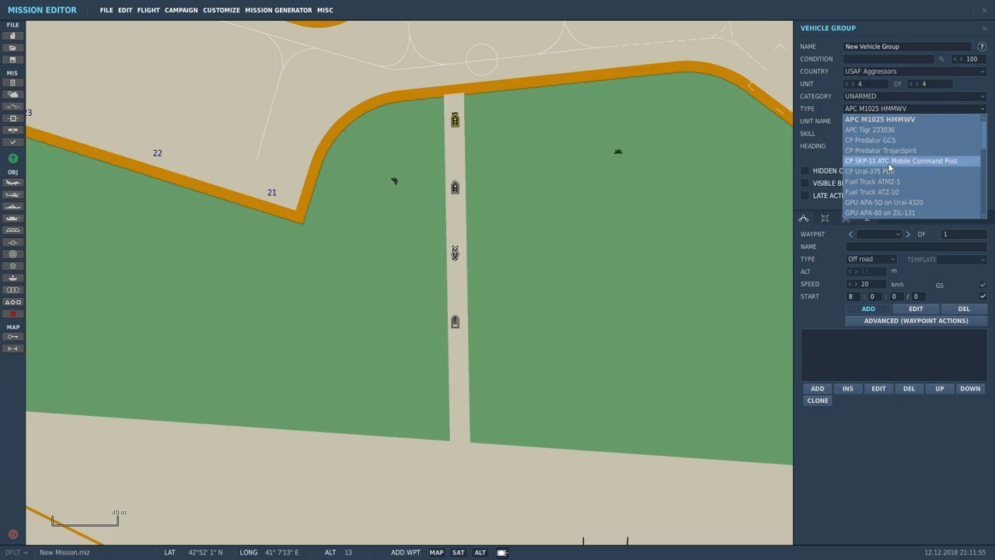
scroll(891, 167, down, 10)
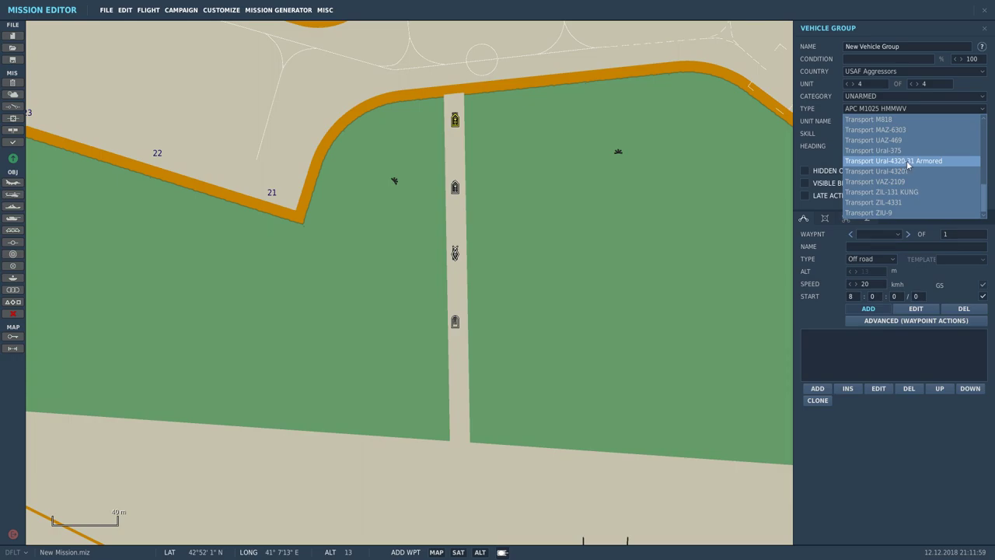
click(907, 161)
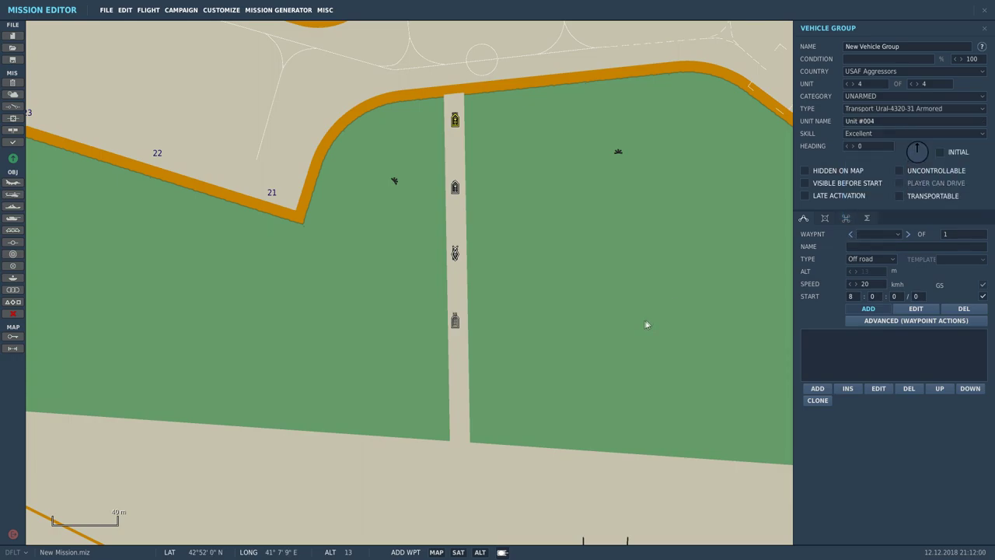
key(Escape)
Step: Spread the Ural, Gepard and Strela units farther apart along the connector strip, with the Ural at its southern end
click(455, 121)
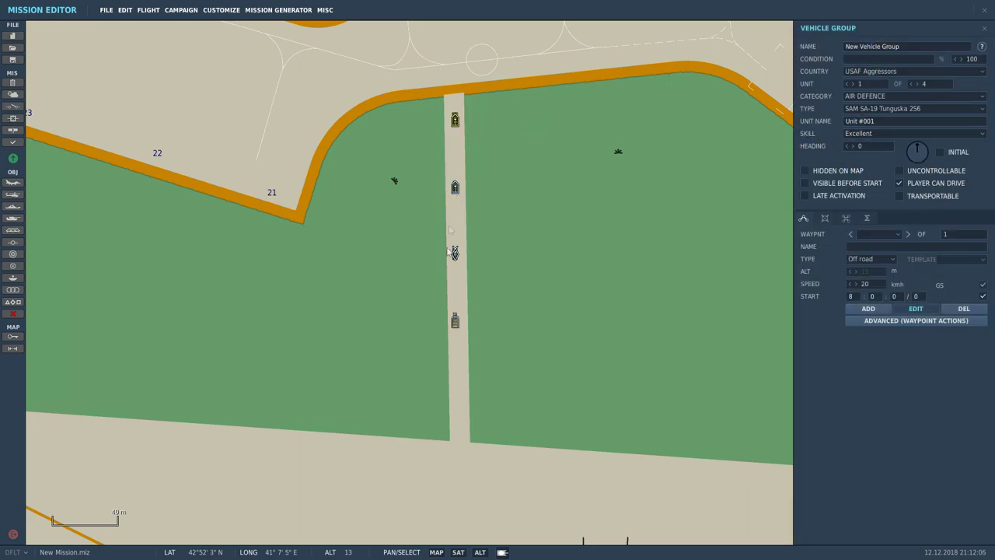
drag(455, 325, 460, 438)
drag(455, 258, 456, 330)
drag(454, 186, 457, 225)
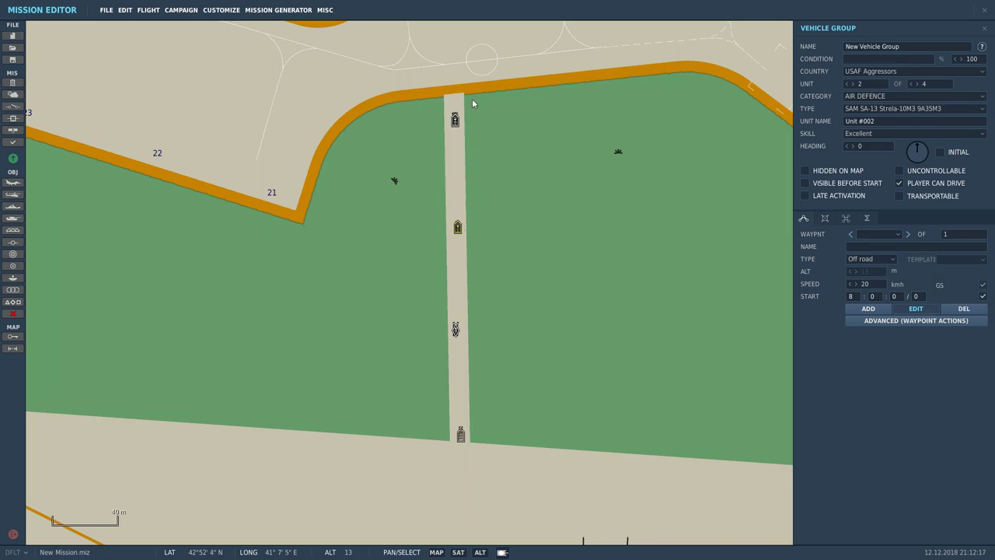
Step: Rename the vehicle group as DEFESA SAM SUKUMI
click(455, 120)
scroll(540, 217, down, 2)
scroll(535, 254, down, 1)
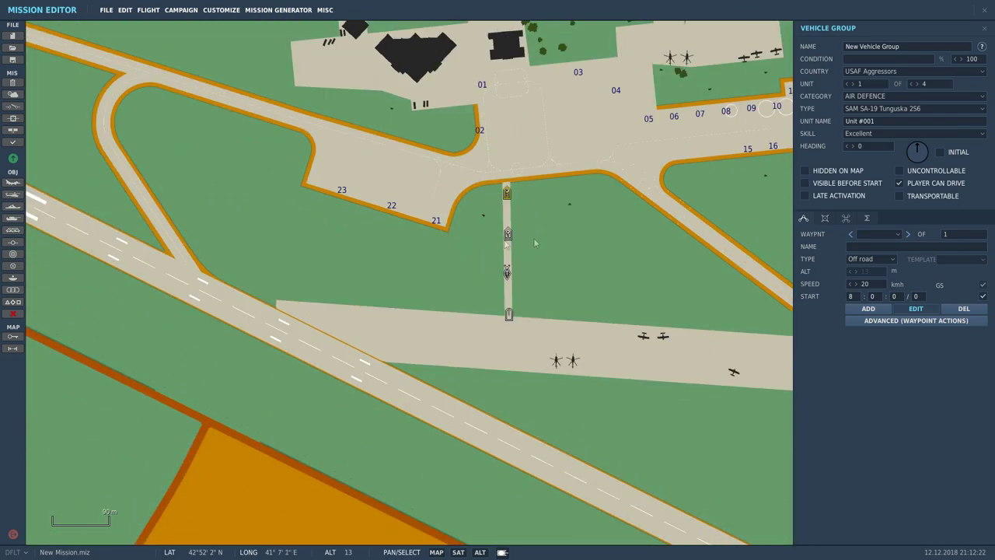
click(911, 49)
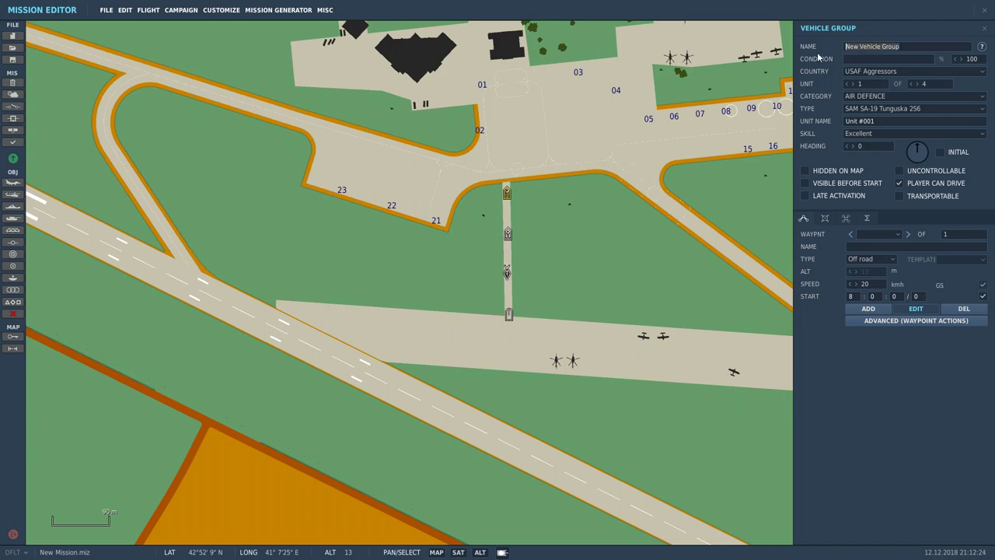
text(DEFESA SAM SUKUMI)
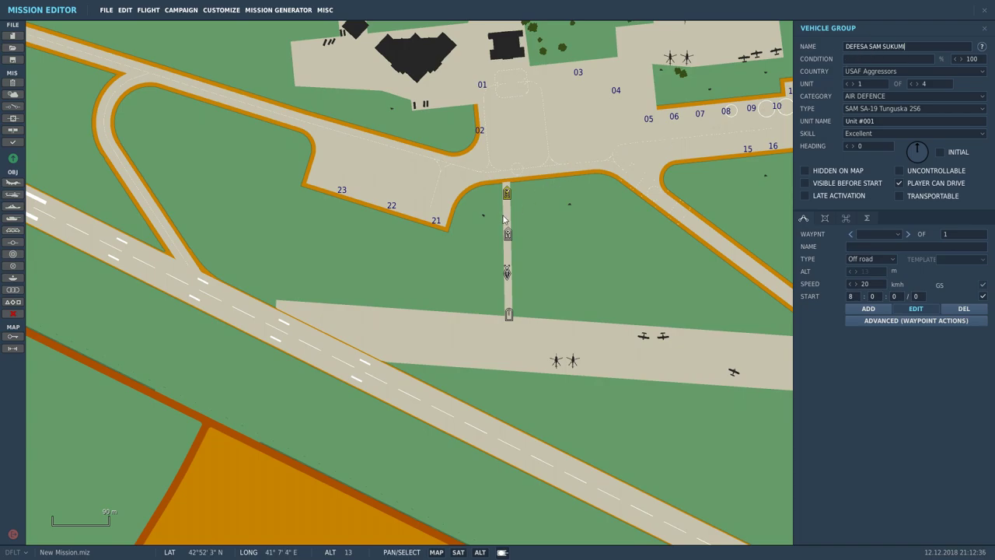
Step: Rename the SAM SA-19 Tunguska unit at the northern end of the strip as "hpriority Unit #001"
scroll(503, 220, up, 3)
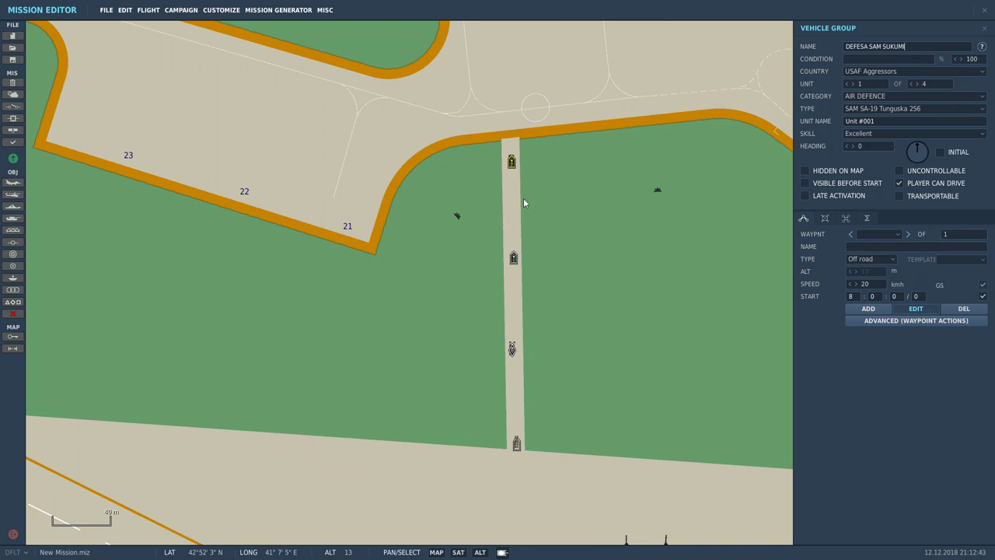
scroll(523, 198, down, 1)
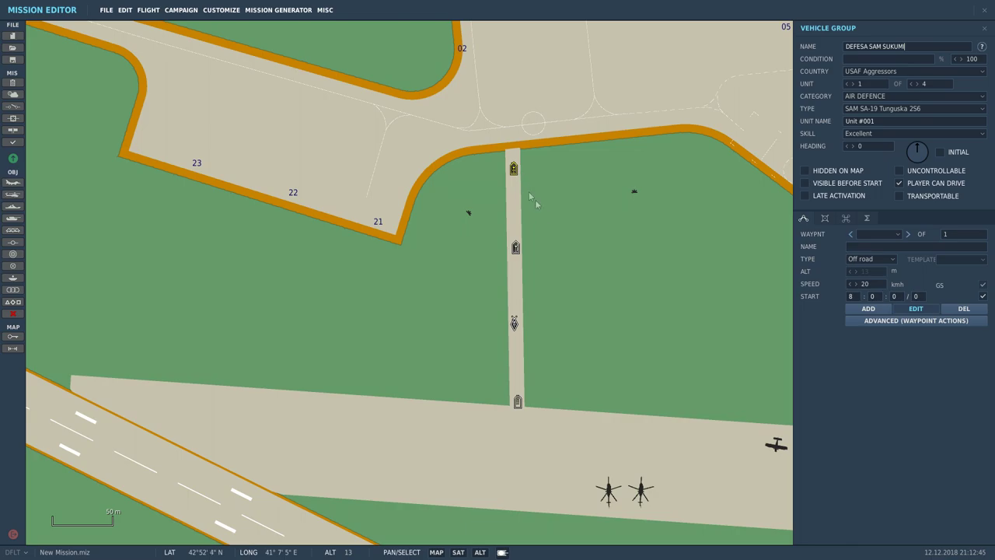
click(544, 211)
click(514, 170)
scroll(528, 225, down, 2)
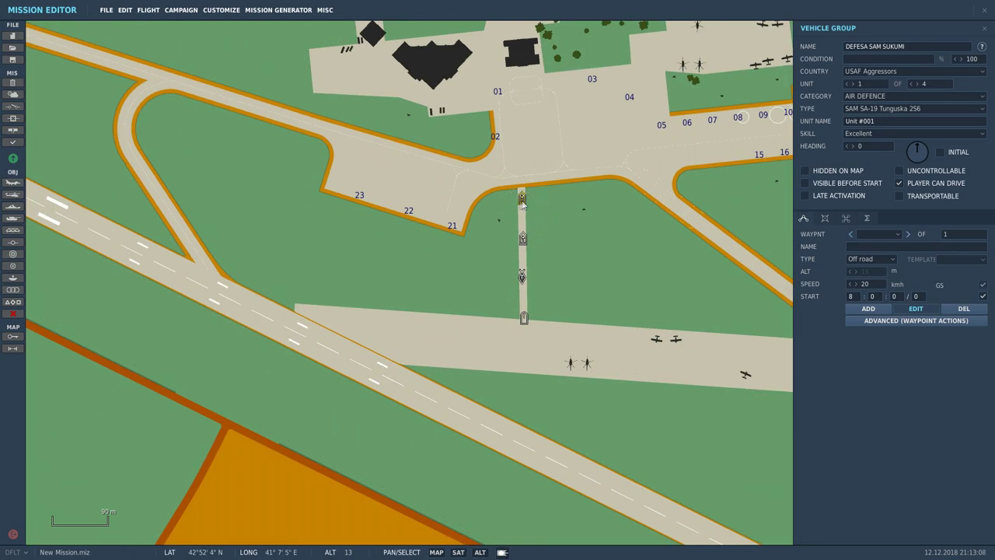
scroll(676, 147, up, 1)
scroll(677, 148, up, 1)
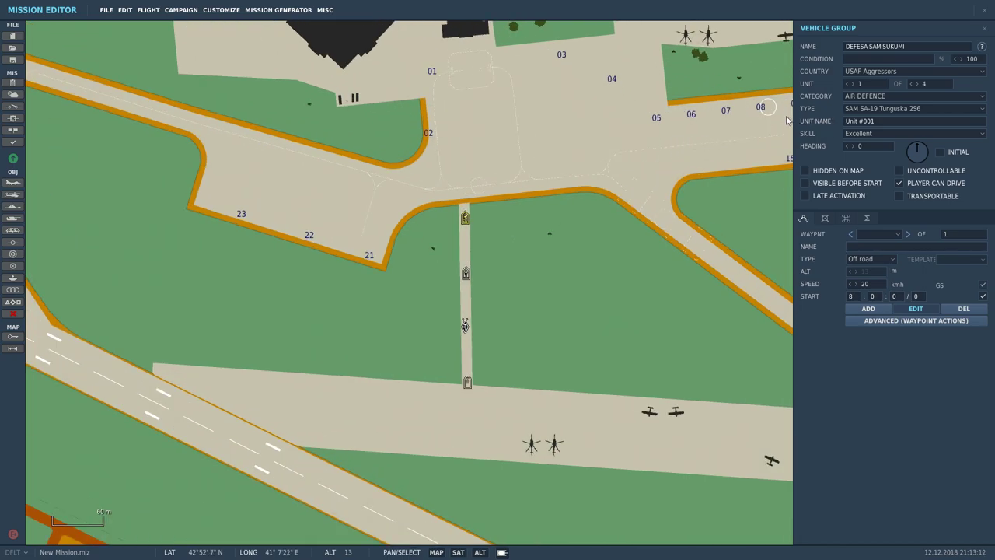
click(847, 126)
text(hp)
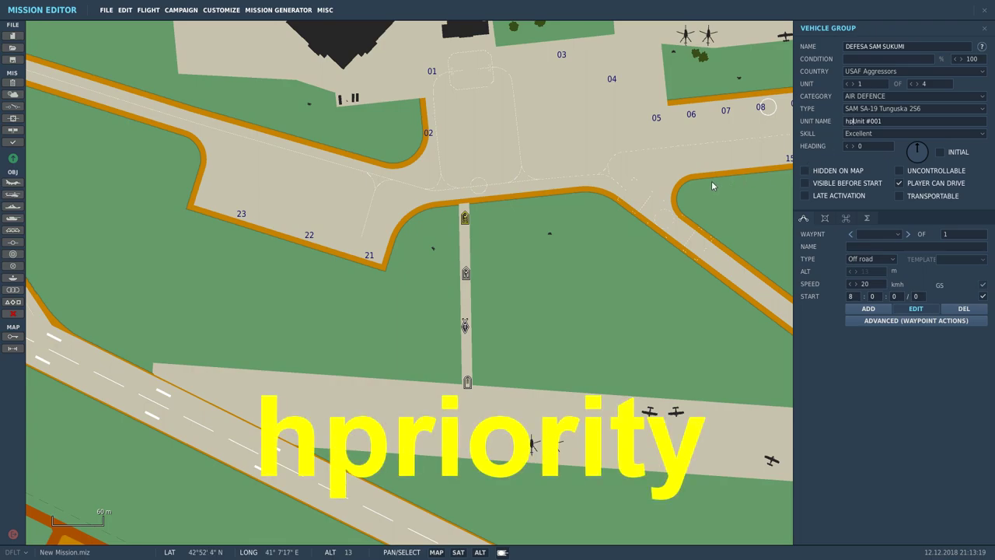
text(riority)
click(486, 229)
click(465, 220)
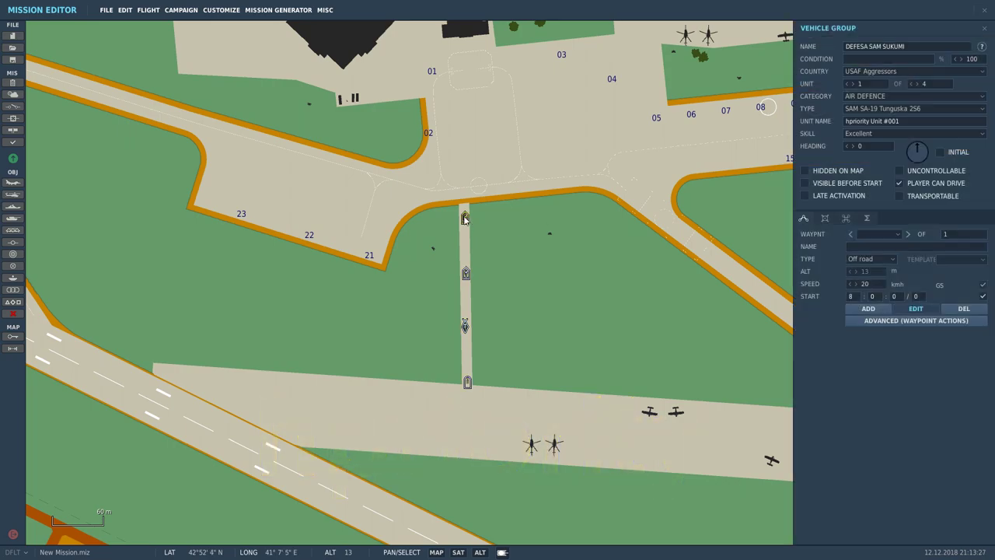
Step: Rename the SAM SA-13 Strela unit as "priority Unit #002"
click(466, 273)
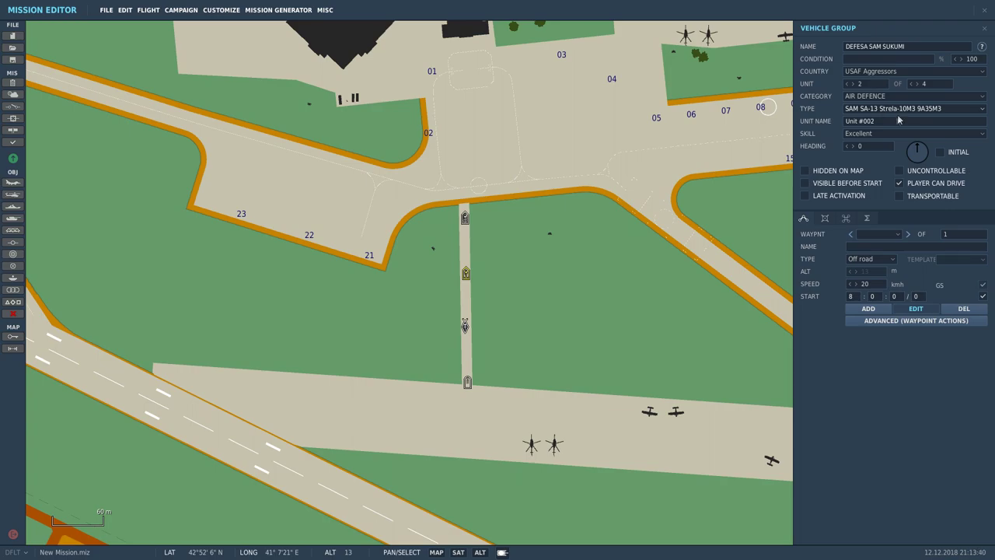
click(846, 122)
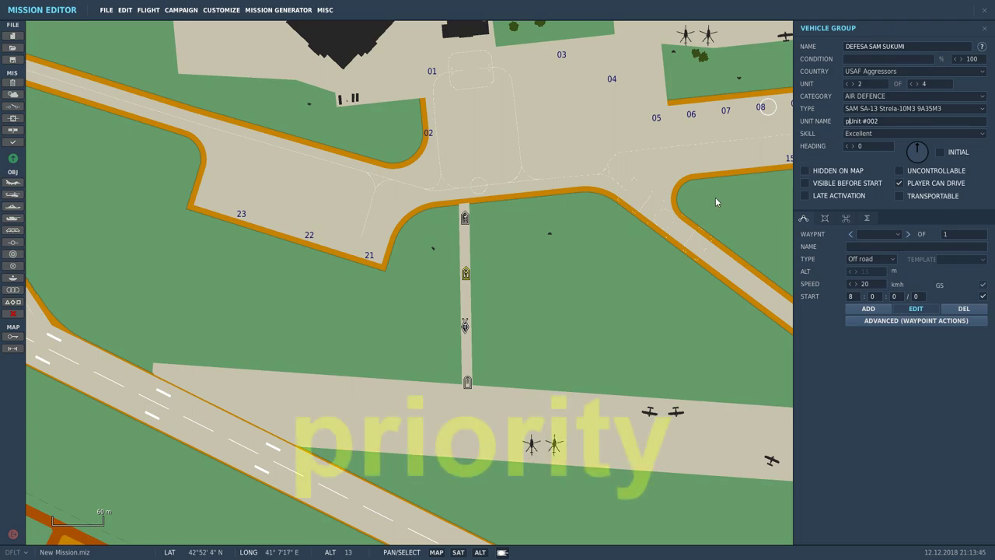
text(priority)
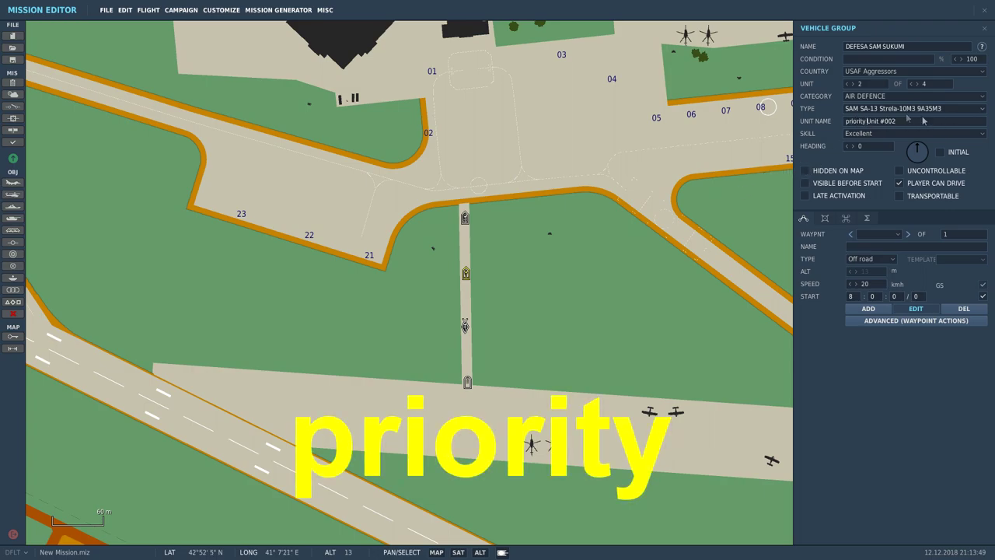
Step: Examine the types and unit names of the four vehicles in the group to compare their targeting priorities
click(464, 327)
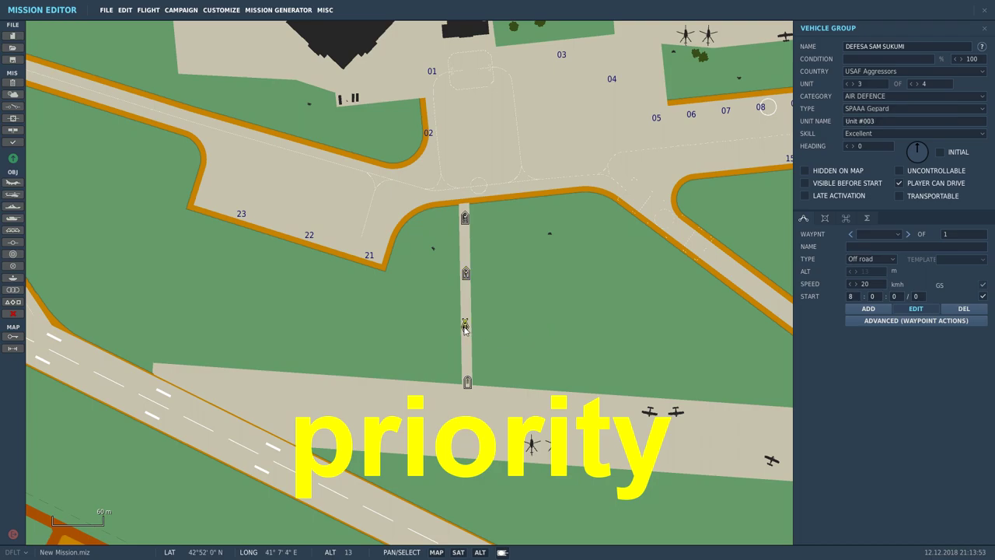
click(467, 383)
click(465, 326)
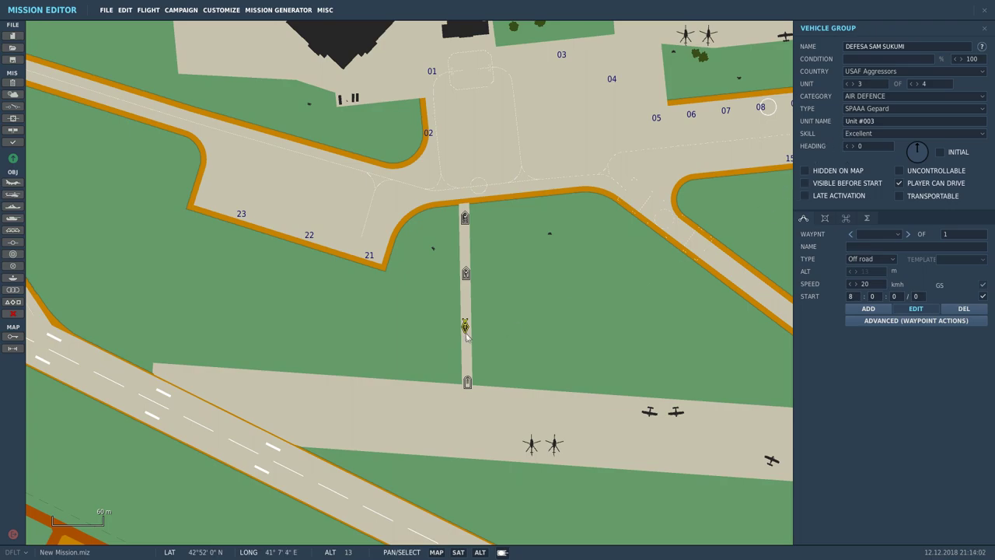
click(464, 219)
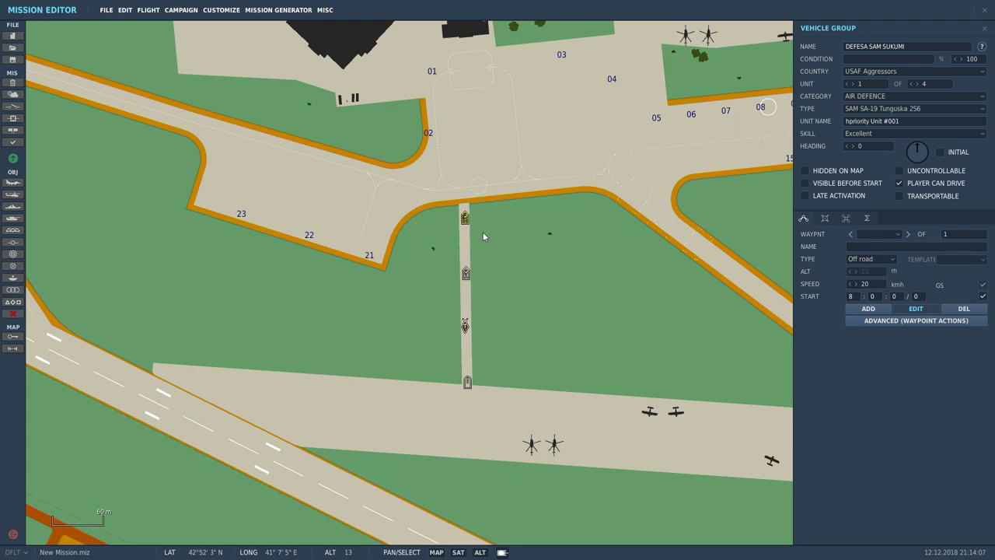
scroll(507, 252, down, 2)
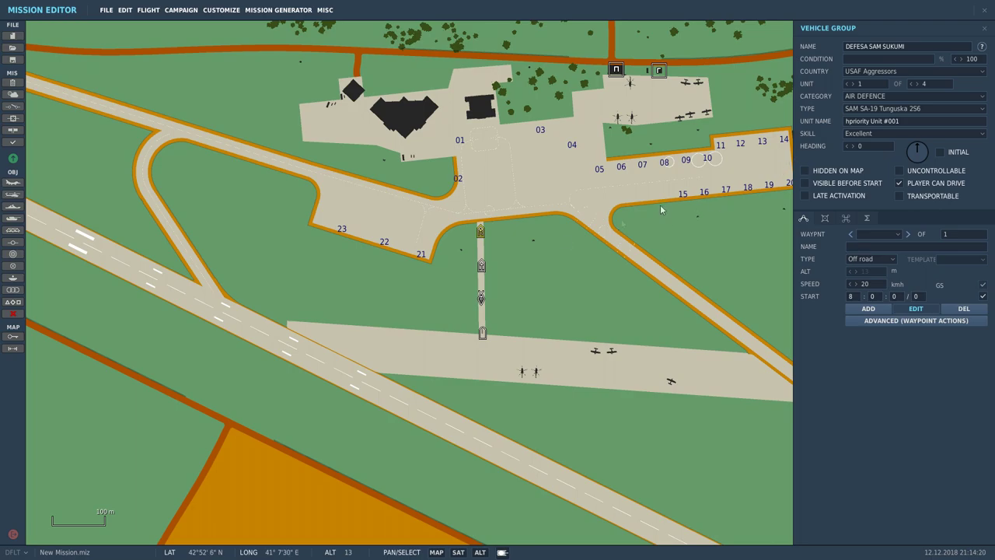
click(482, 265)
click(481, 299)
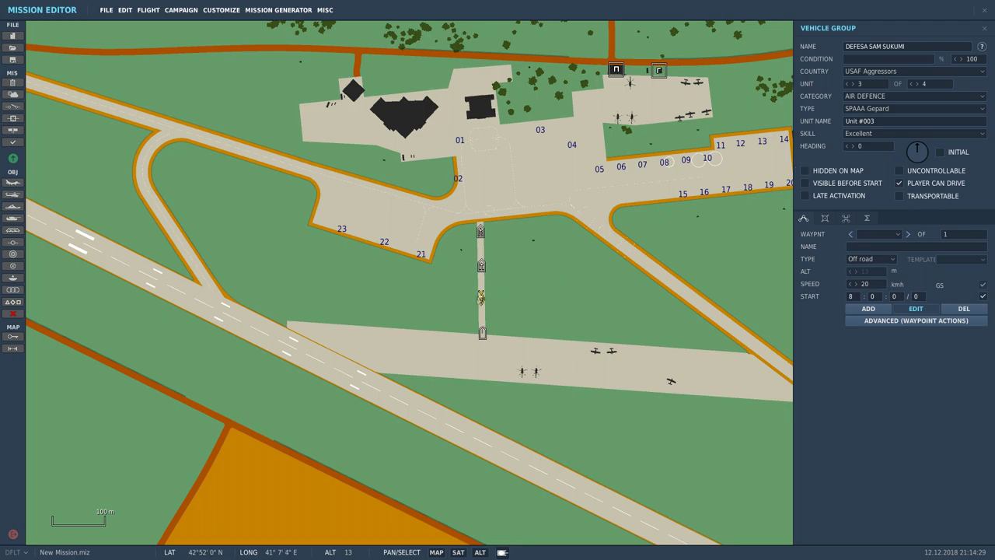
click(481, 231)
scroll(481, 233, up, 2)
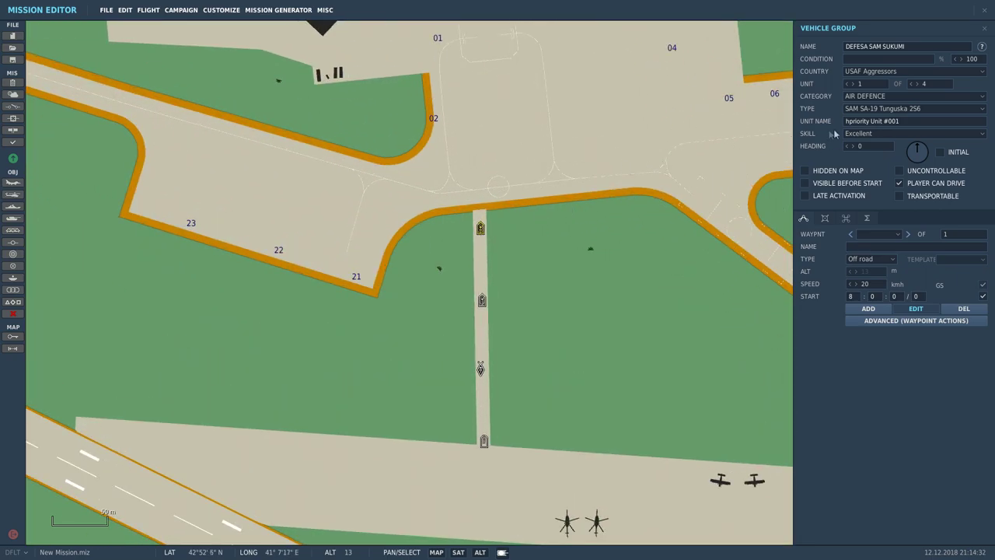
click(482, 300)
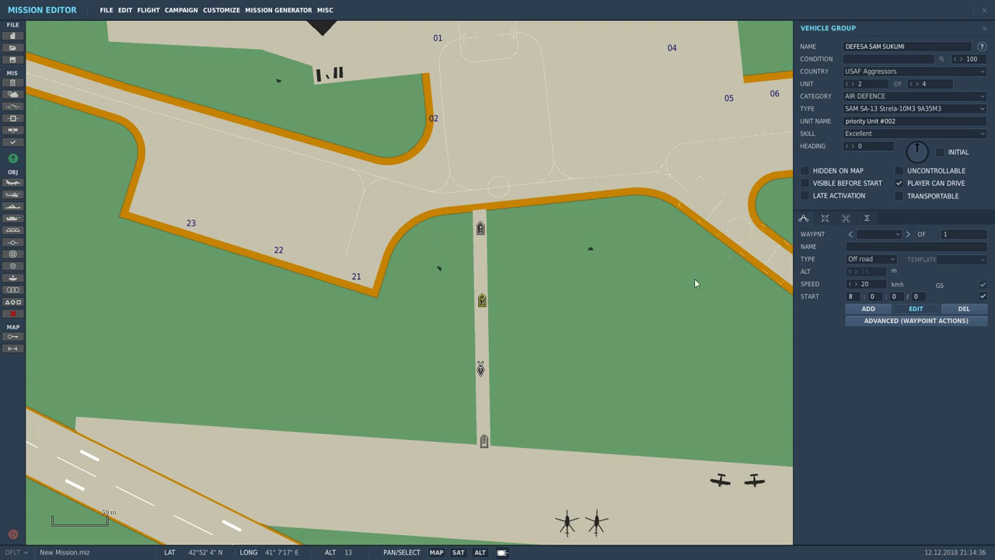
click(481, 369)
click(484, 441)
click(480, 368)
Step: Start a new airplane group for the USA and set its aircraft type to MQ-1A Predator
scroll(553, 380, down, 6)
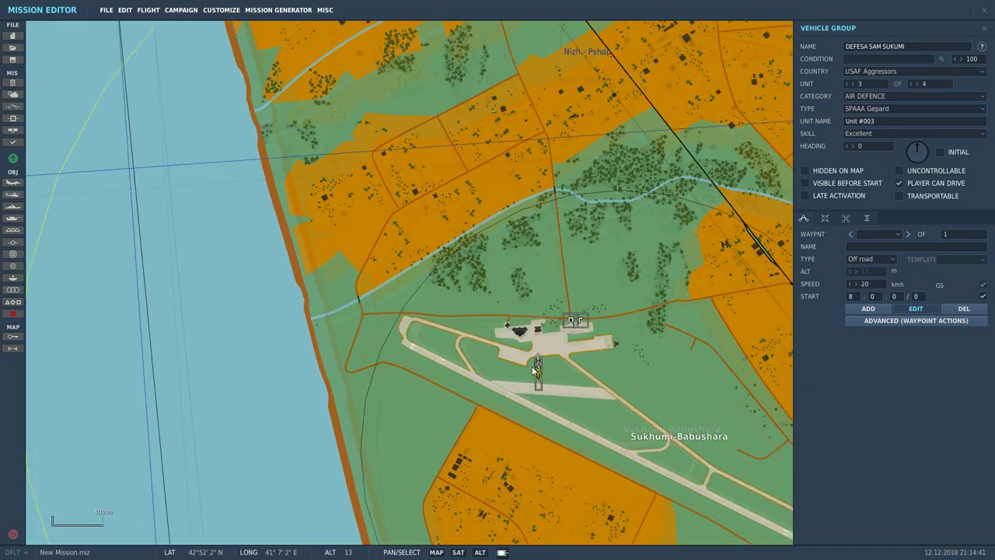
scroll(534, 372, down, 1)
drag(490, 423, 415, 357)
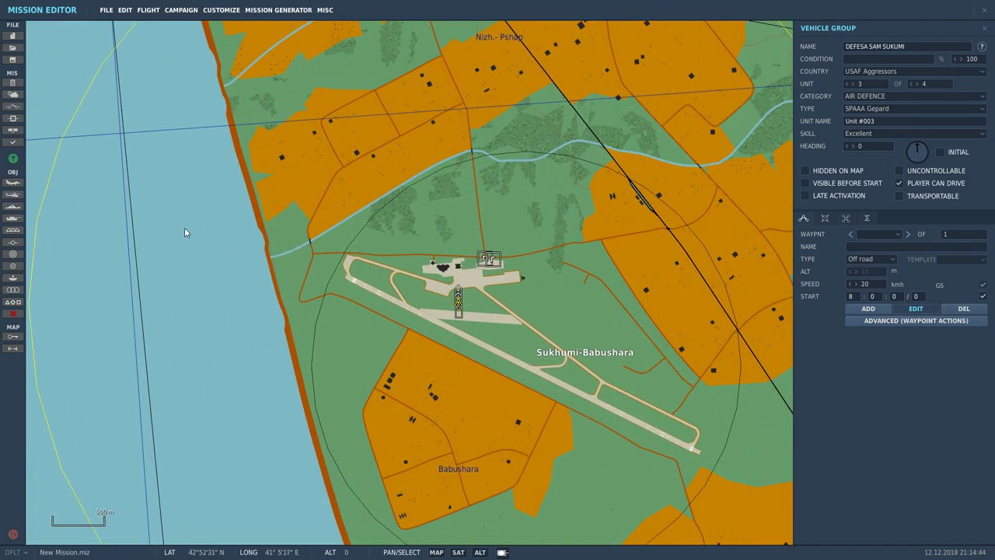
click(13, 183)
click(869, 77)
click(853, 87)
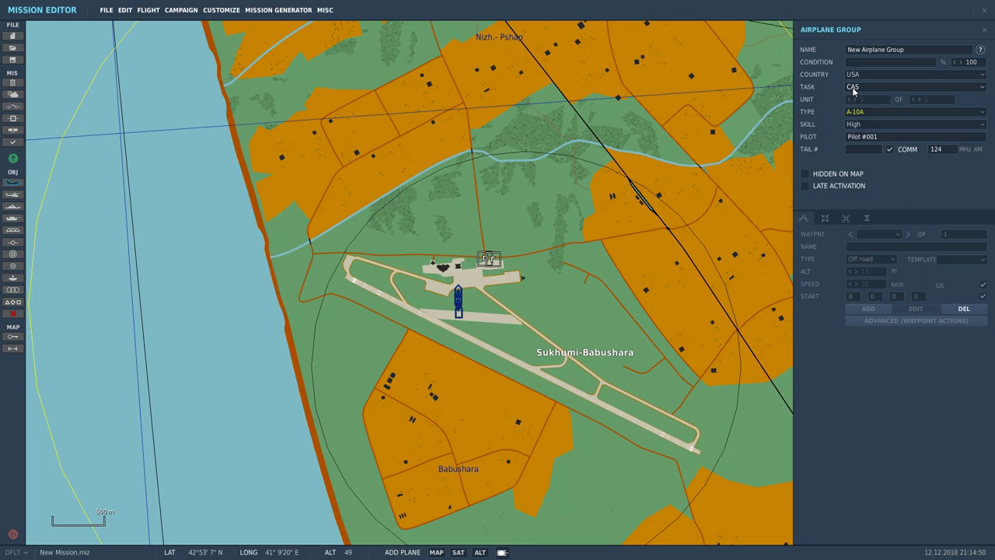
click(852, 88)
key(Escape)
click(858, 114)
scroll(867, 174, down, 5)
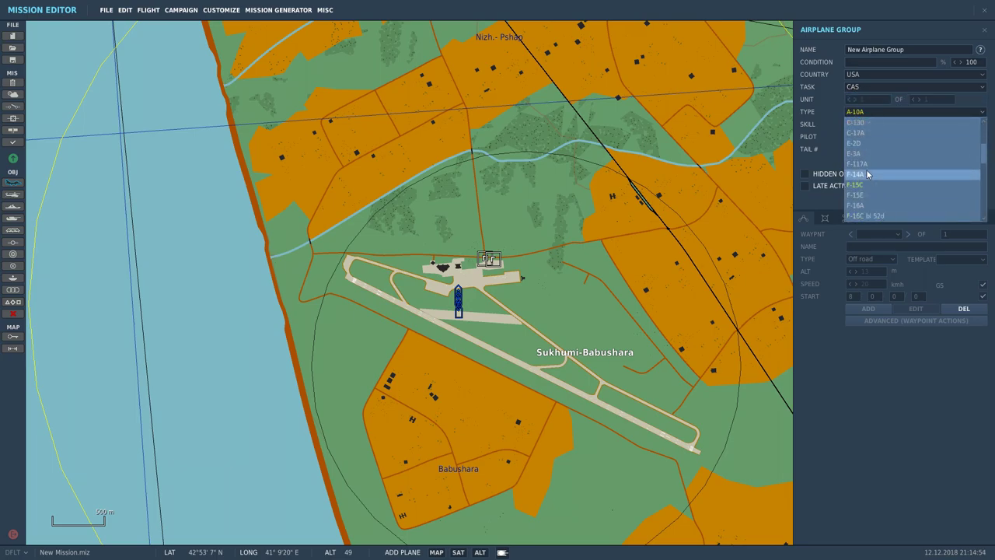
scroll(868, 173, down, 3)
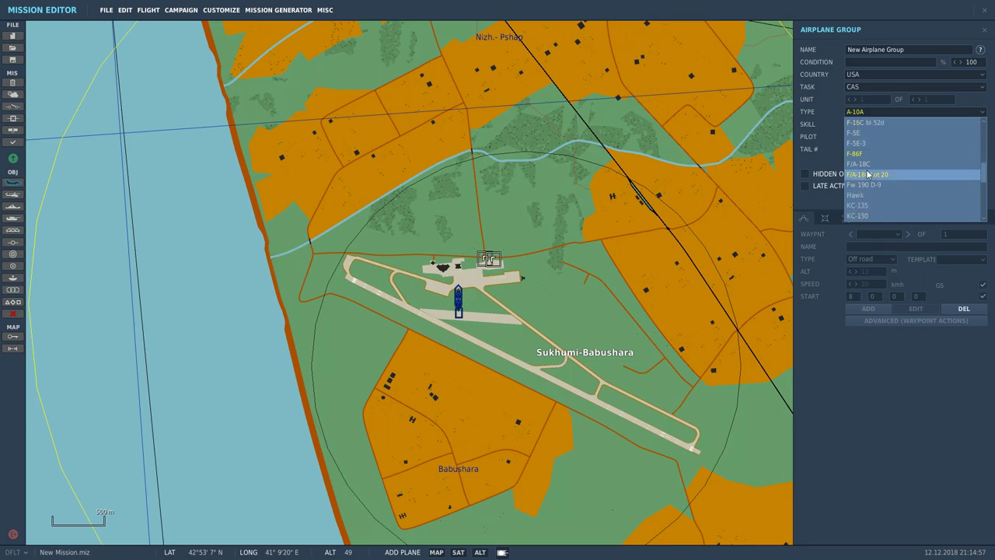
scroll(868, 175, down, 3)
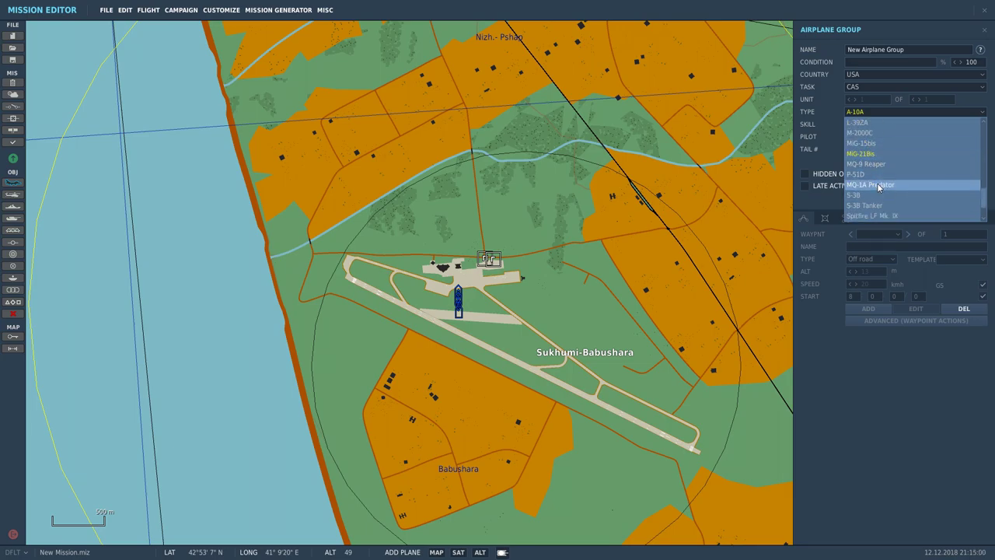
click(878, 185)
Step: Set the Predator's skill to Excellent
click(867, 125)
click(797, 133)
click(855, 126)
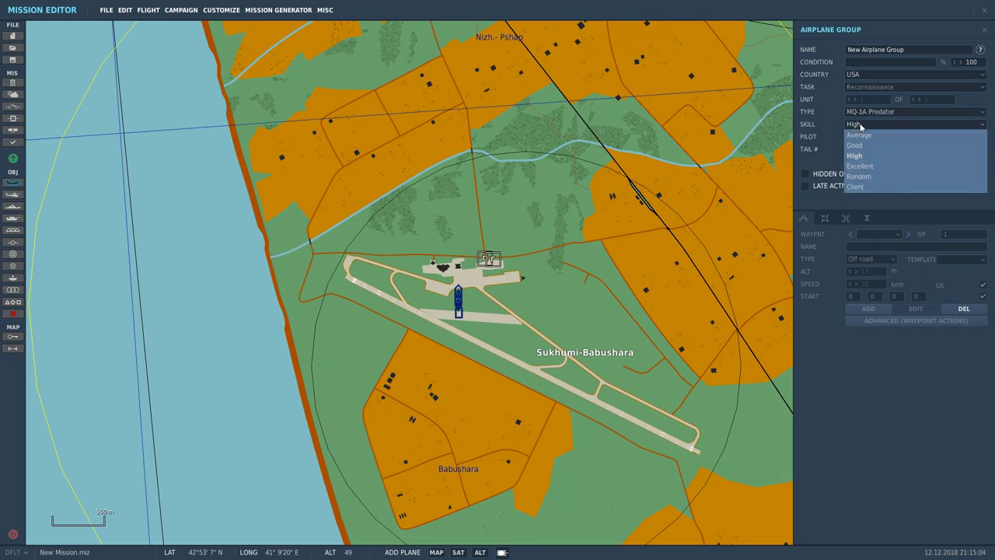
click(863, 166)
Step: Place the Predator on the coast west of Sukhumi-Babushara and add a turning point east of the airfield
right_drag(335, 354, 353, 288)
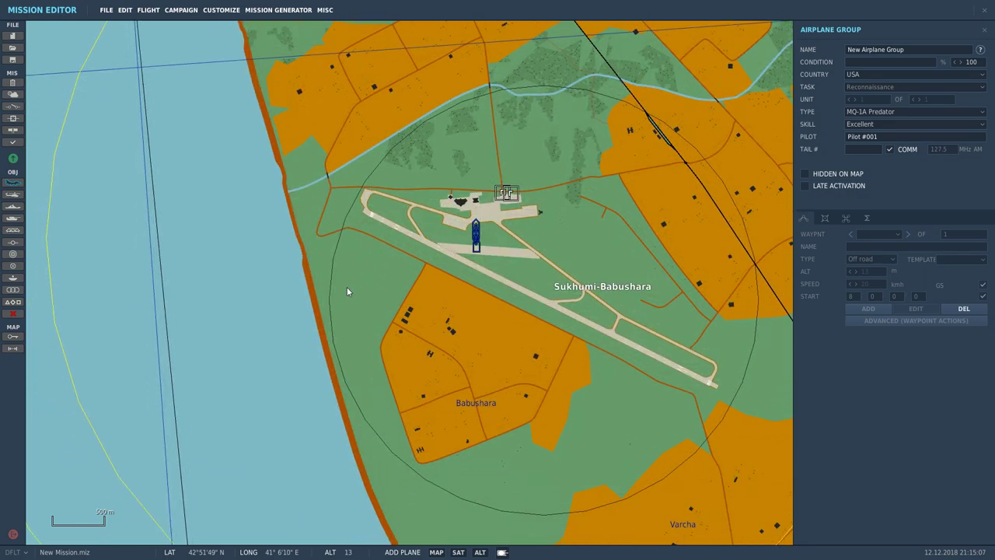
click(310, 294)
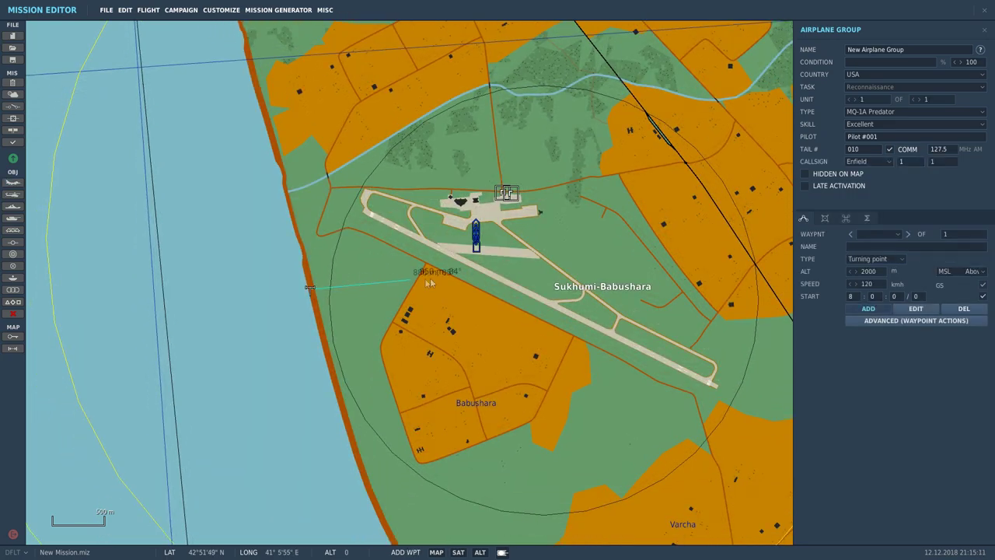
click(702, 247)
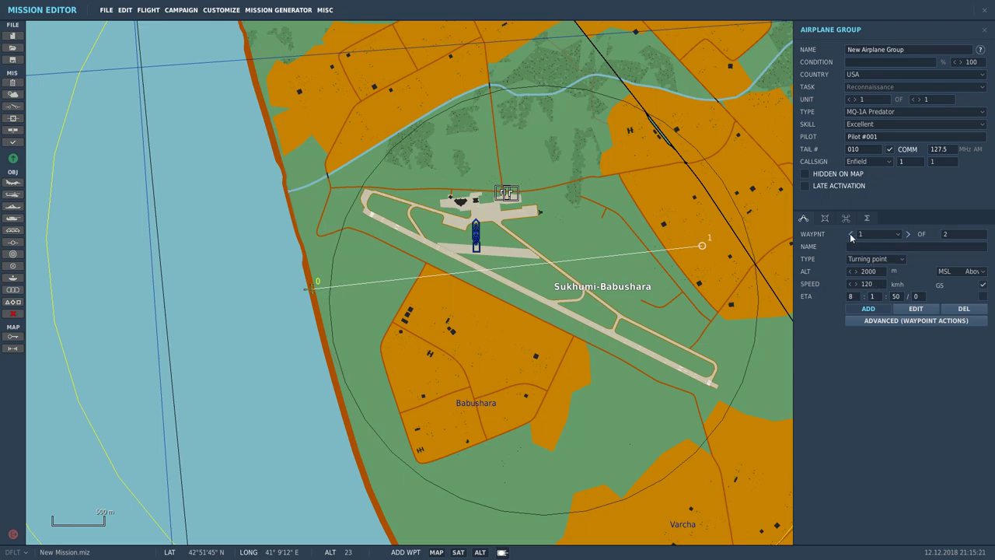
Step: Show the advanced actions of waypoint 0 and set the airplane group's task to AFAC
click(851, 319)
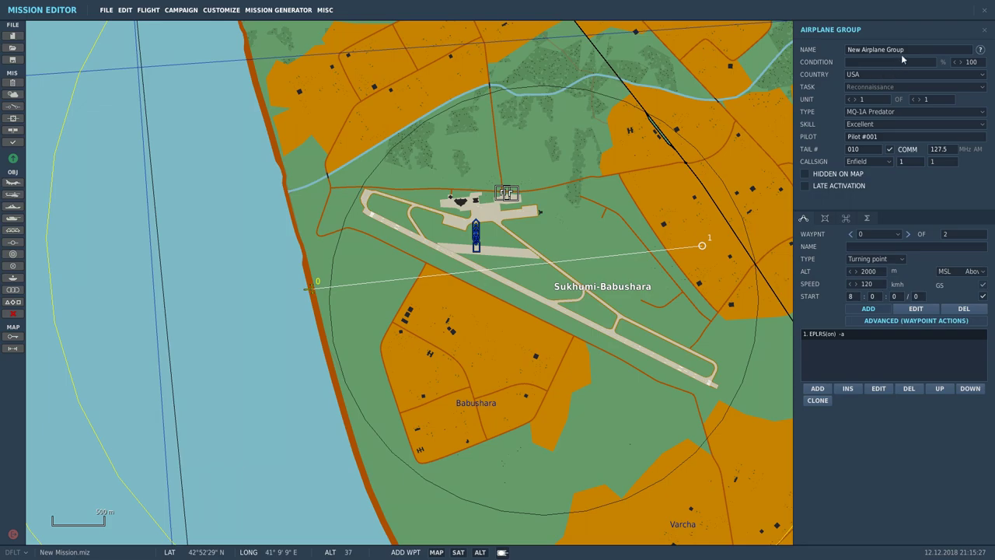
click(848, 88)
scroll(853, 111, up, 3)
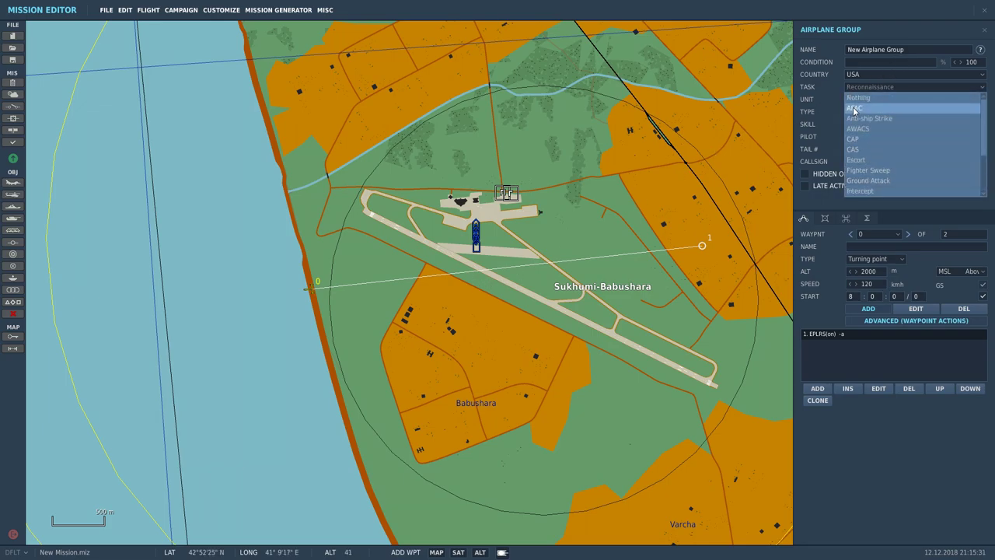
click(854, 110)
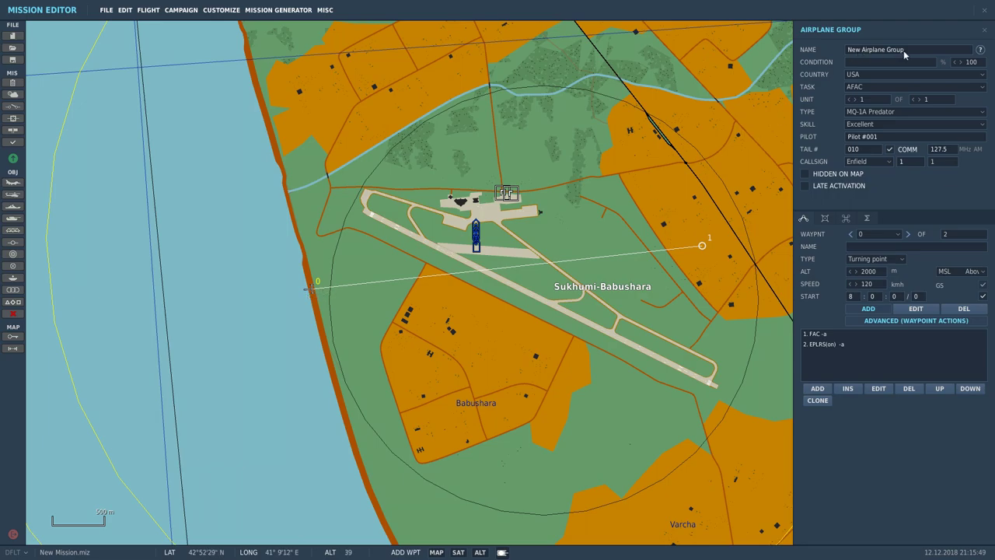
Step: Rename both the airplane group and its pilot as JTAC 1
drag(905, 49, 828, 61)
key(BackSpace)
text(JTAC 1)
click(881, 138)
key(BackSpace)
click(865, 136)
Step: Add a Perform Command action to waypoint 0 of JTAC 1 and set it to Invisible
click(817, 389)
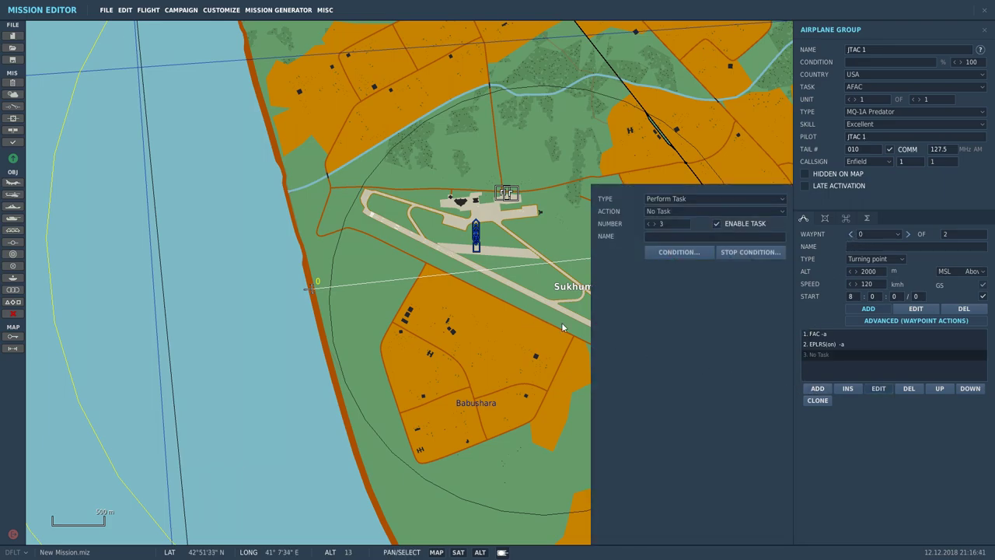
click(653, 200)
click(660, 231)
click(667, 212)
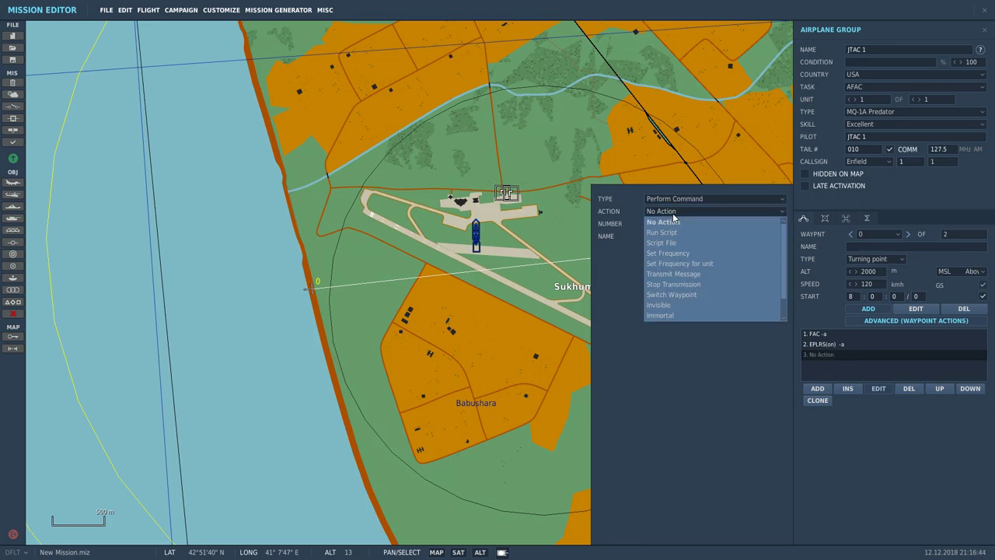
click(671, 304)
drag(480, 325, 400, 325)
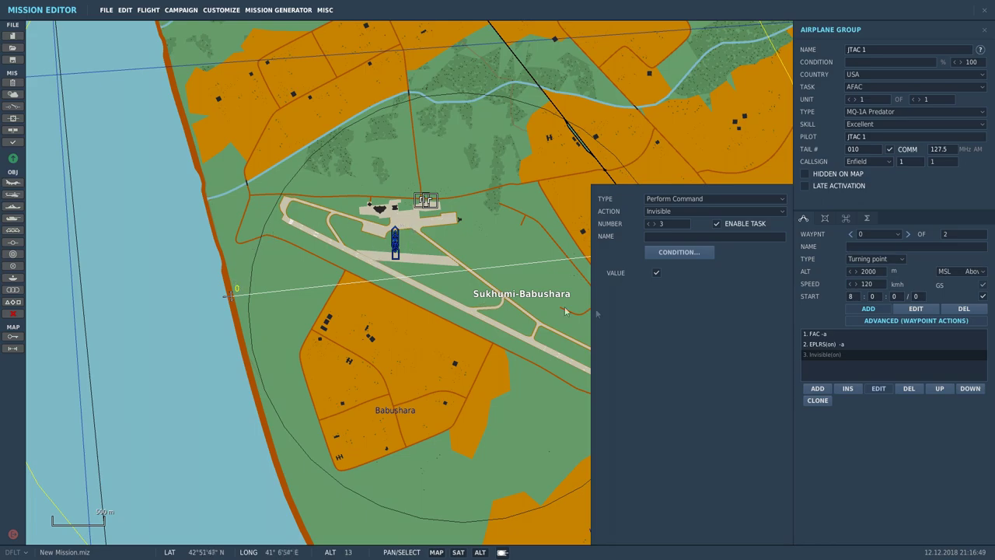
Step: Add another Perform Command action to waypoint 0 of JTAC 1 and set it to Immortal
click(822, 390)
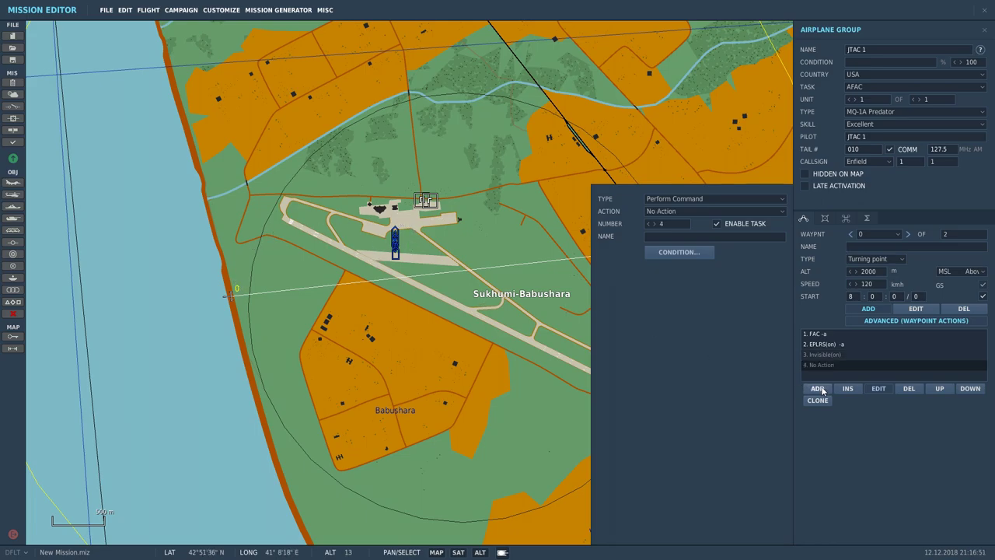
click(677, 211)
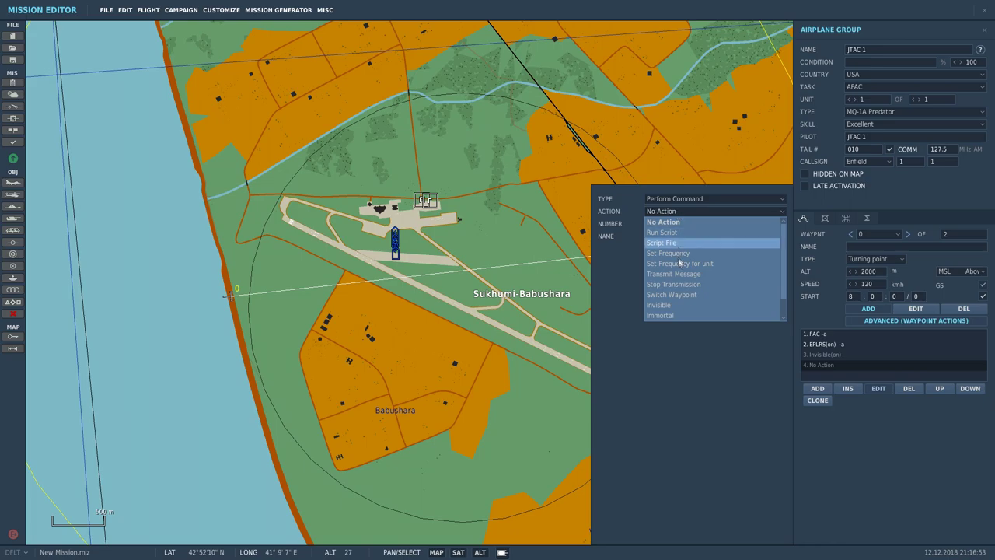
click(665, 315)
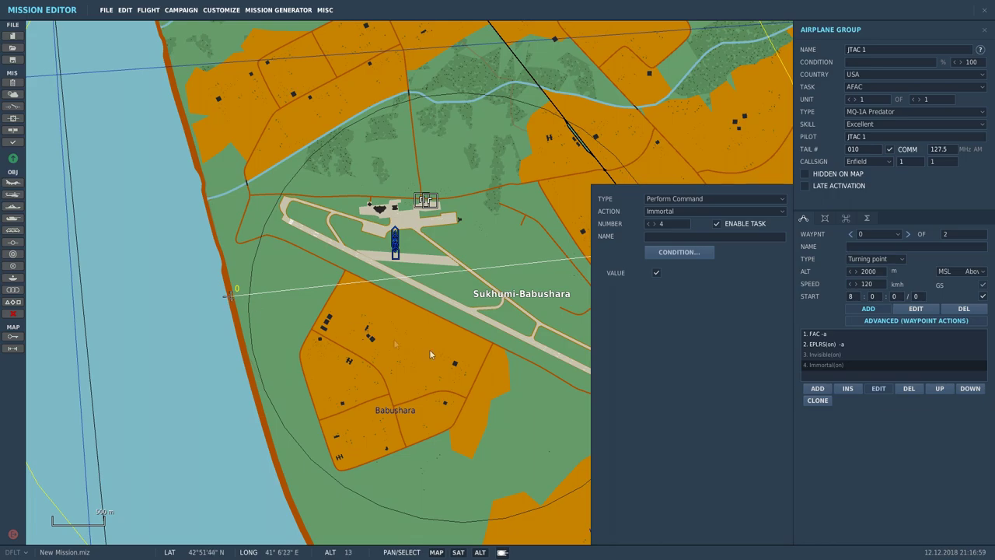
Step: Add a Perform Task action to waypoint 0 and set it to a Race-Track Orbit at 1800 m altitude
click(816, 389)
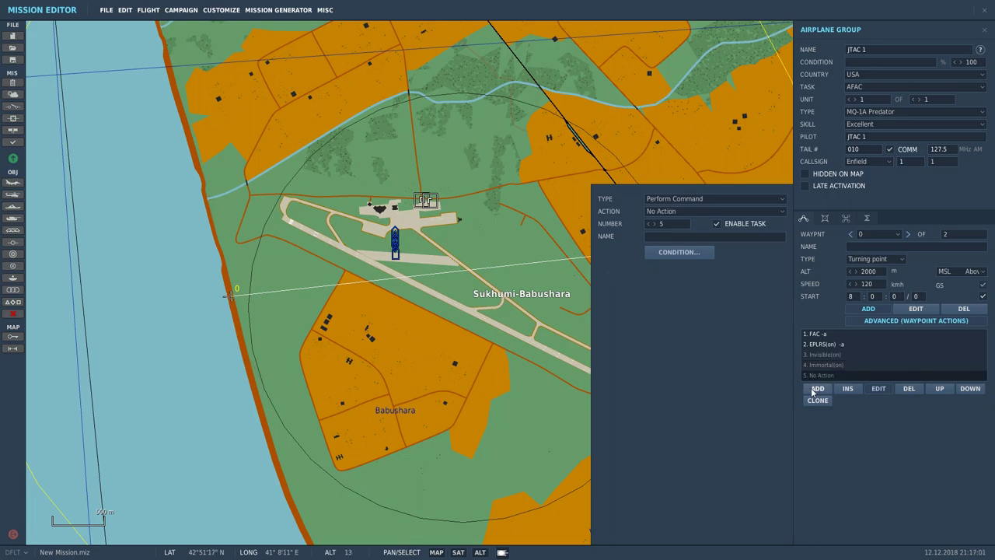
click(698, 200)
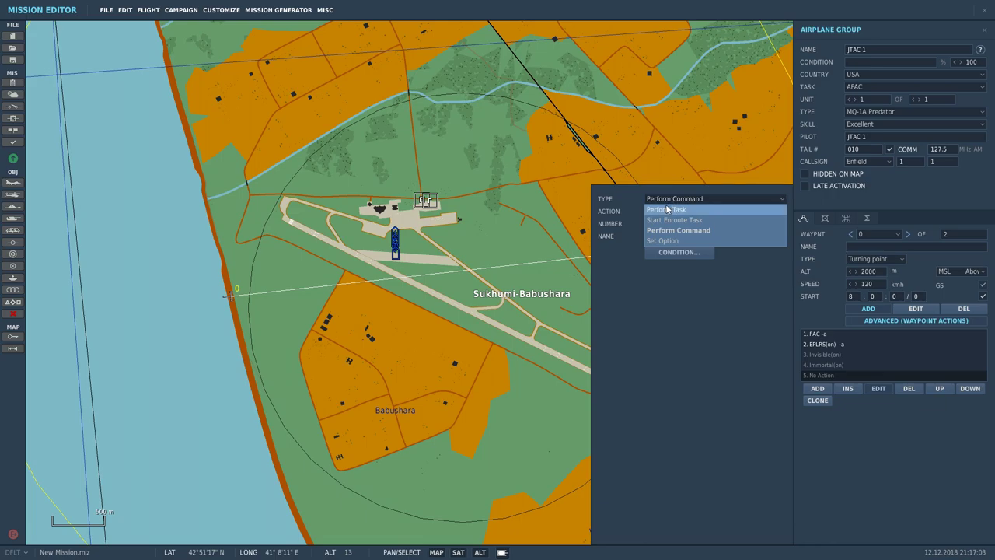
click(667, 210)
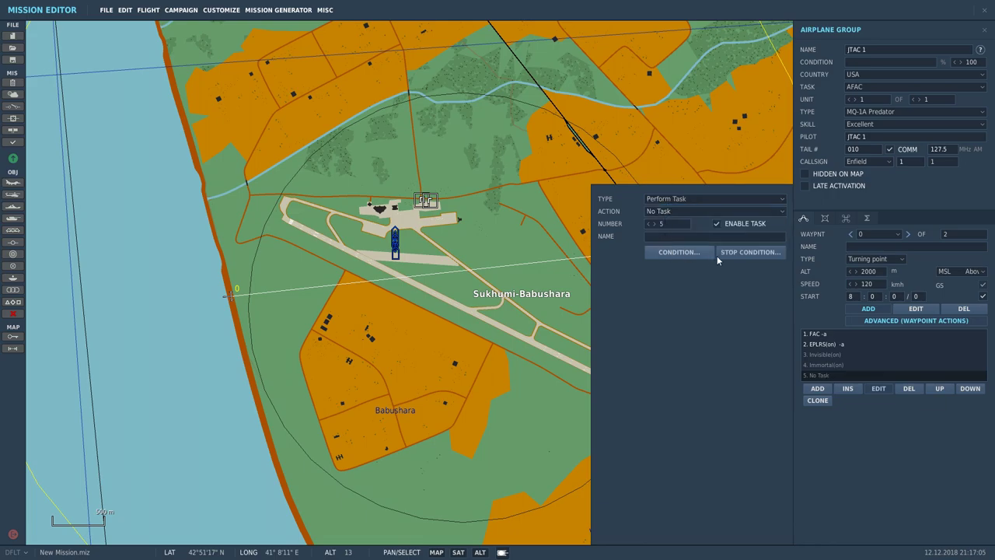
click(671, 211)
click(665, 253)
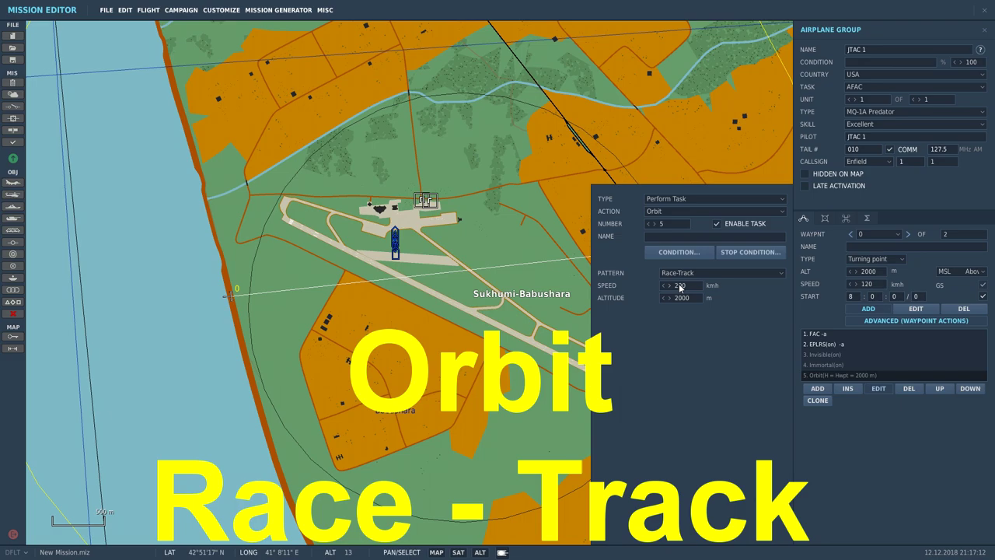
text(1800)
Step: Enable the orbit's duration stop condition with the hours set to 2 and name the task "finalizar orbita Duas horas"
click(737, 253)
click(601, 144)
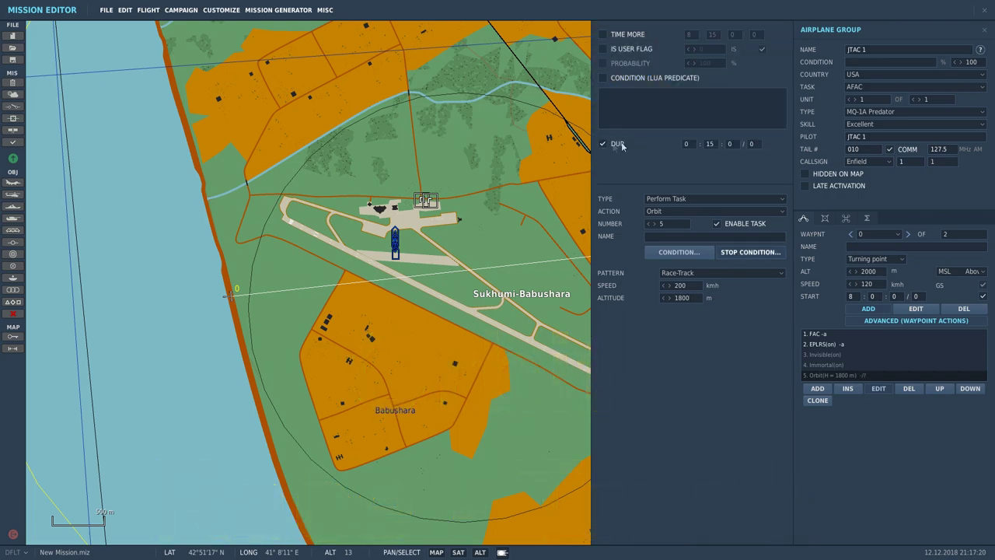
text(2)
click(656, 234)
text(finalizar orbita Duas horas)
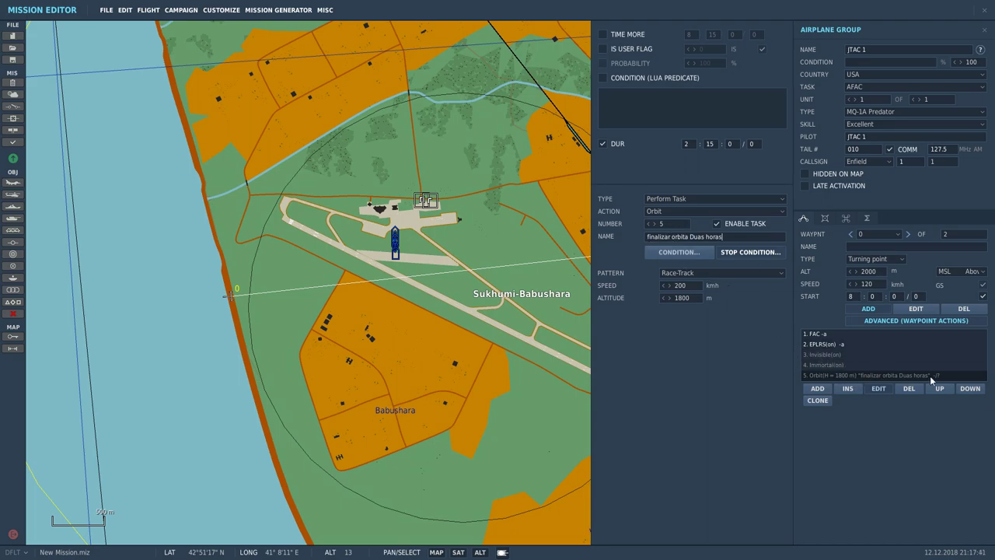
click(486, 366)
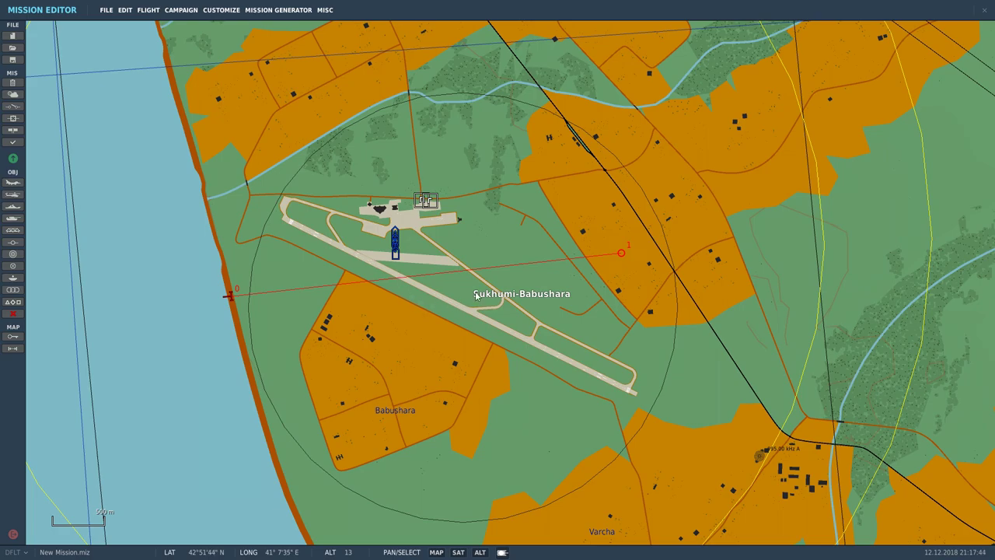
Step: Place a new USA airplane group over the sea, northwest of Sukhumi-Babushara
scroll(406, 293, down, 1)
scroll(406, 293, down, 2)
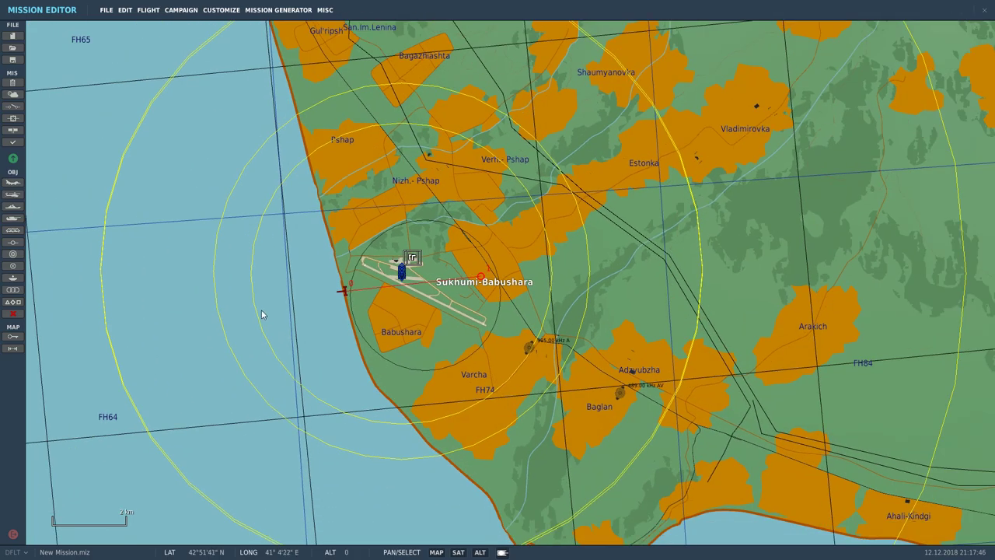
drag(262, 311, 351, 324)
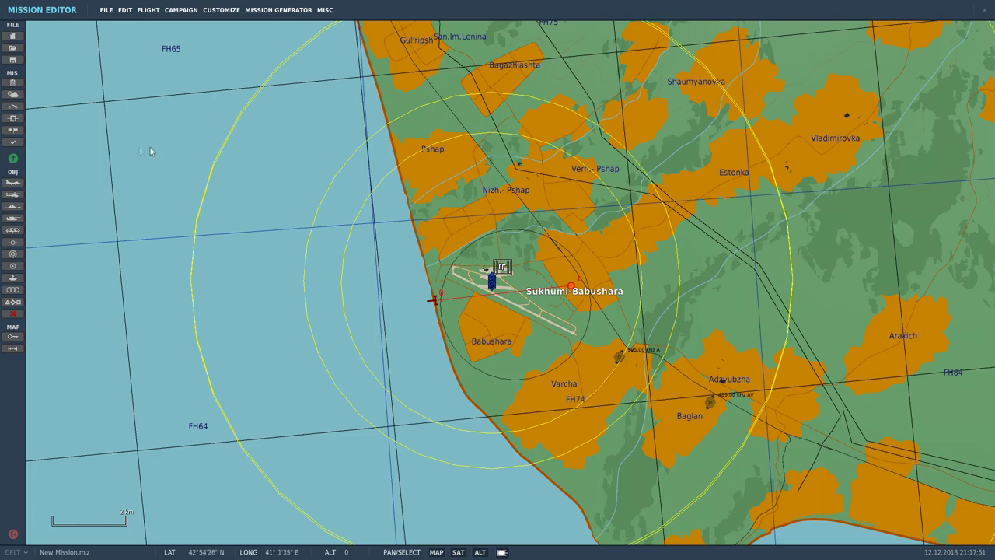
scroll(326, 254, down, 1)
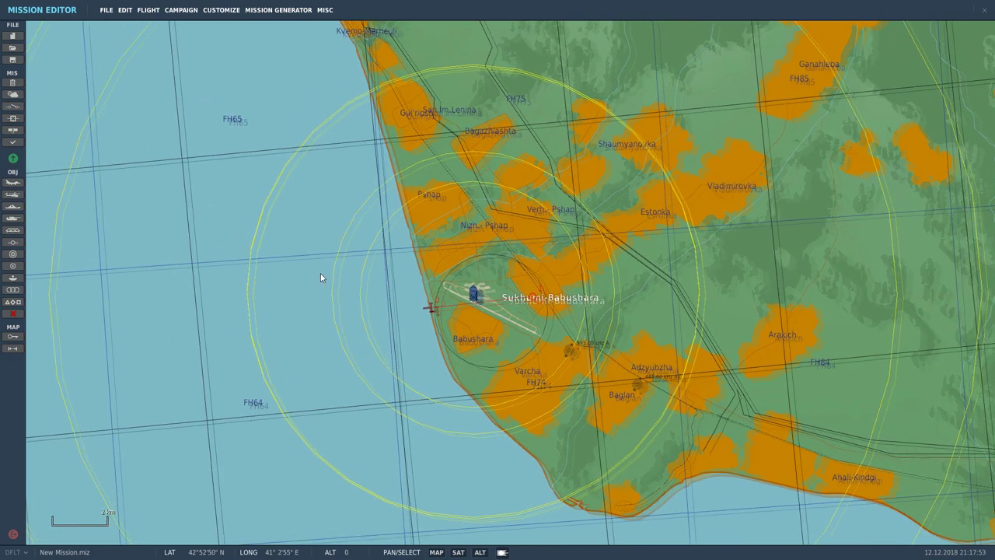
drag(322, 277, 407, 322)
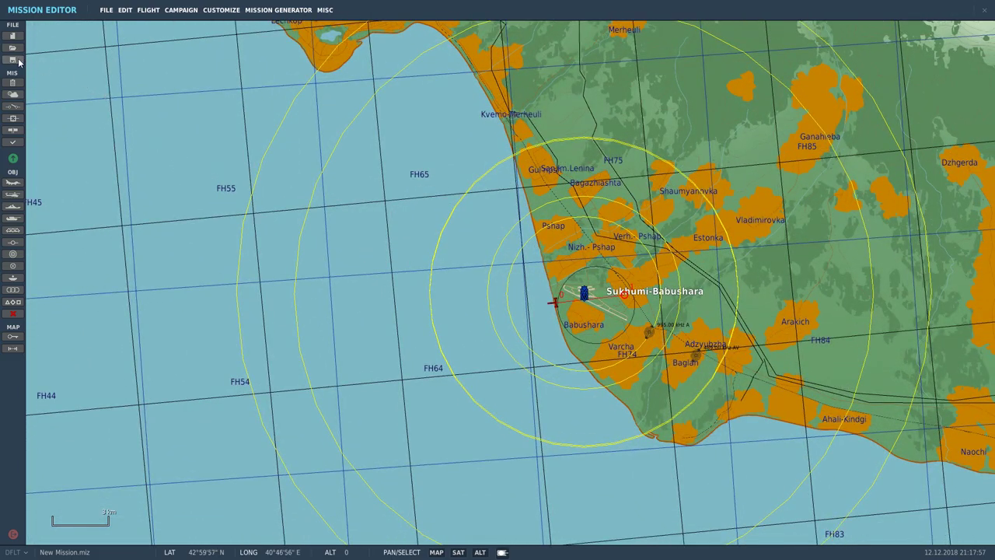
click(13, 182)
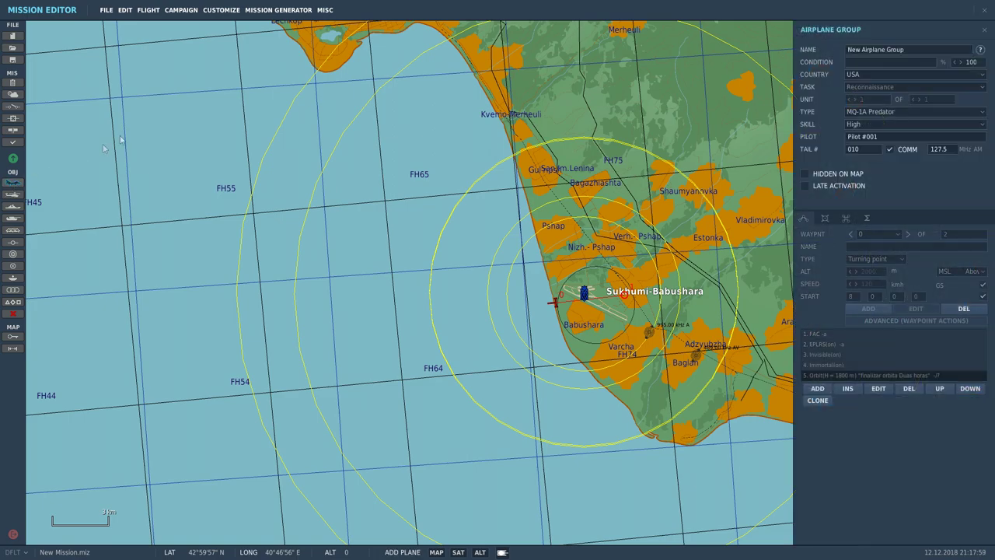
click(169, 57)
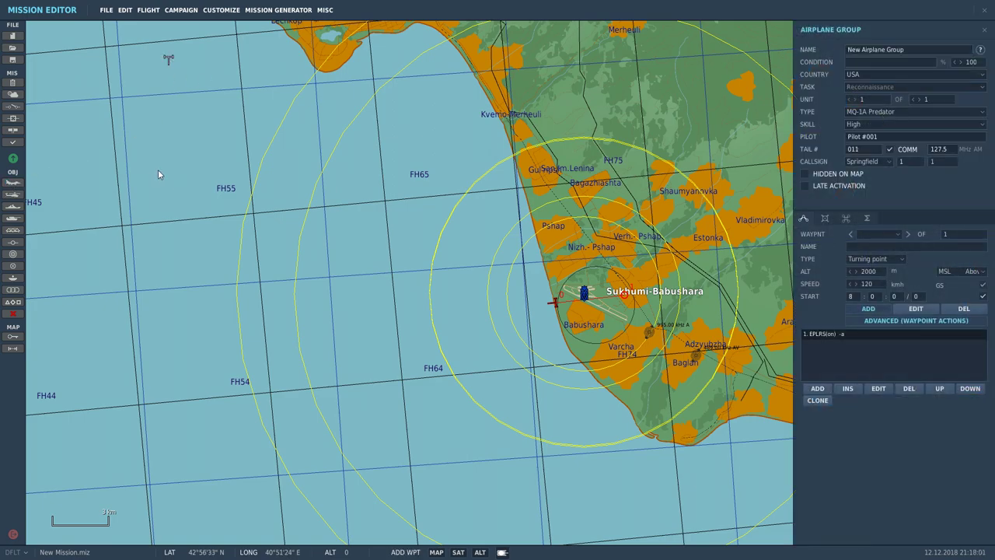
Step: Set the new airplane group's task to CAP, its type to F/A-18C Lot 20 and its skill to Player
click(866, 84)
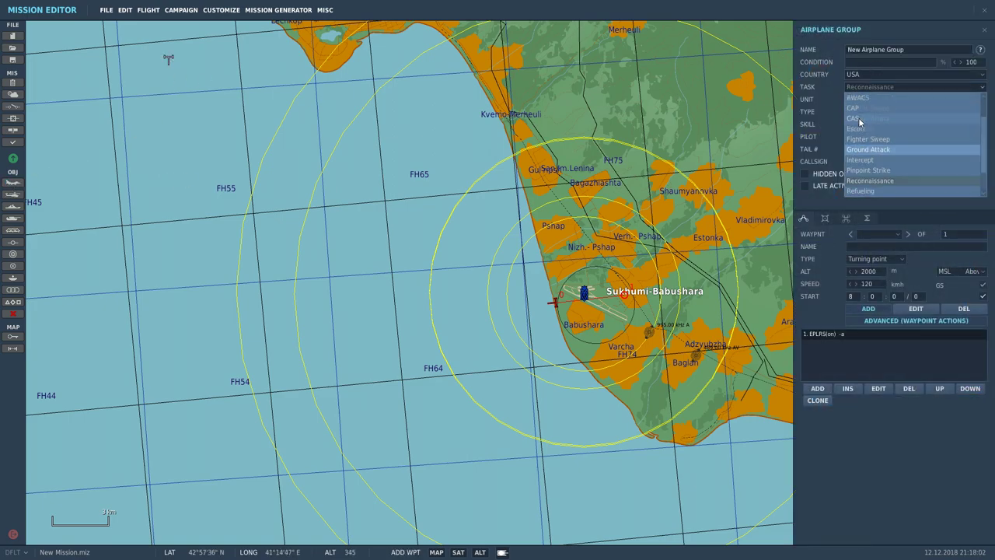
click(861, 140)
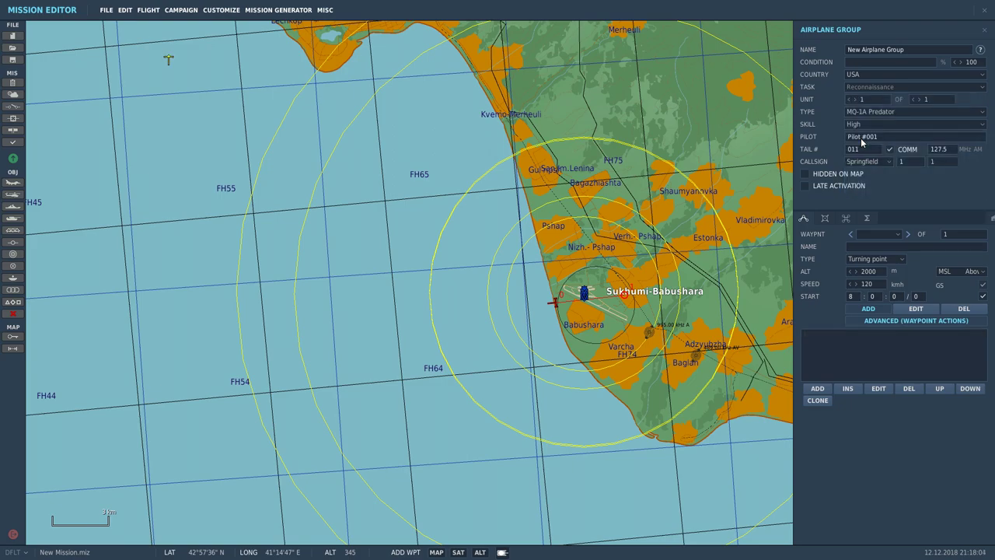
click(868, 116)
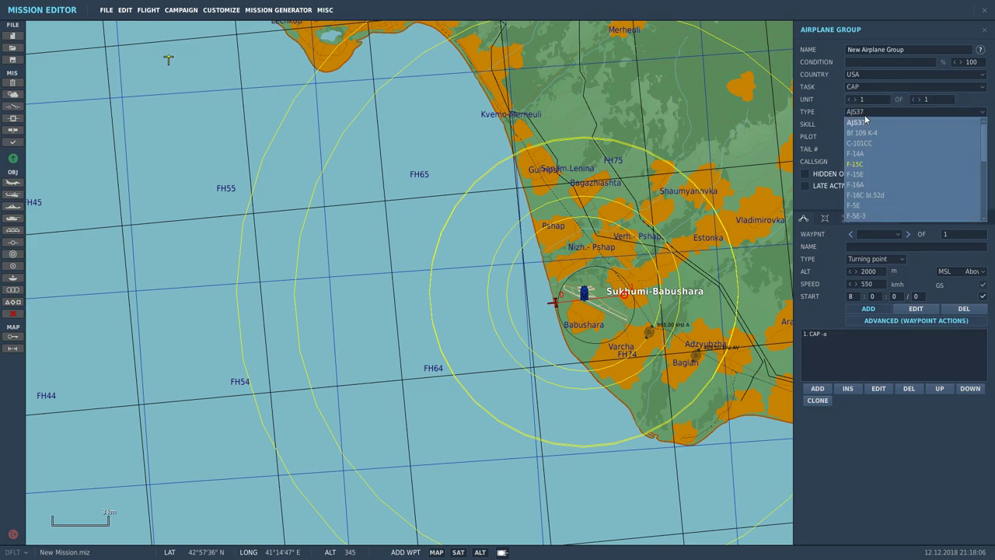
scroll(865, 177, down, 3)
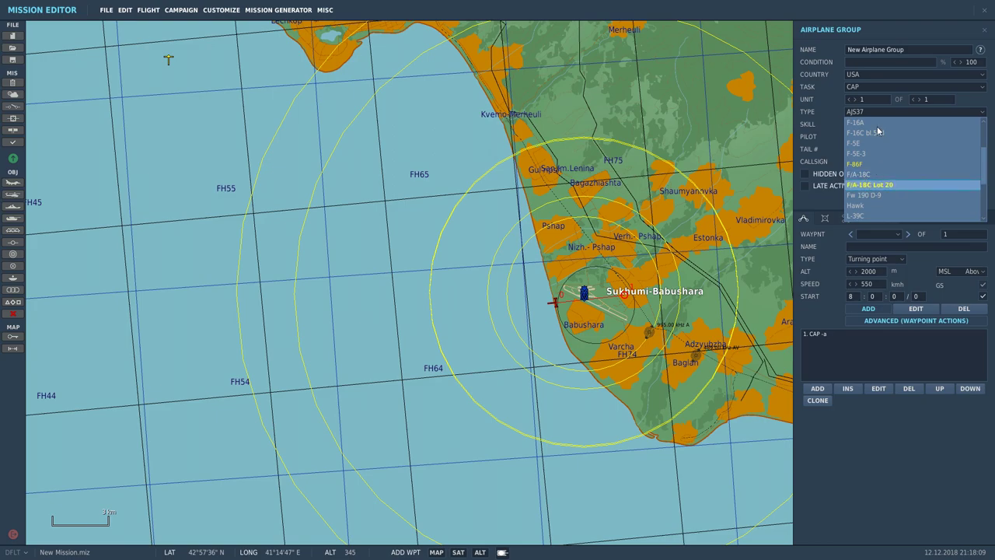
click(869, 185)
click(853, 125)
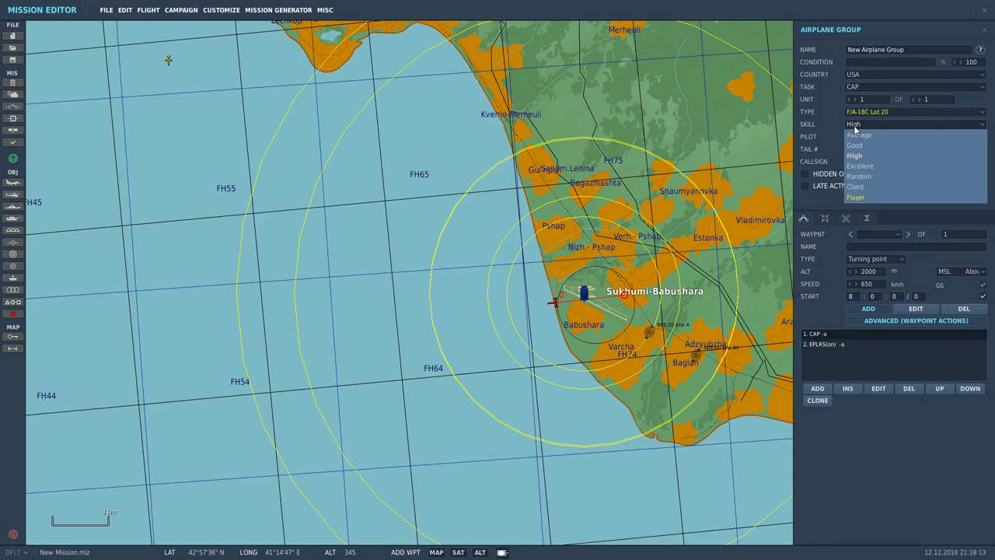
Step: Name the group HORNET UZI 1-1, set its tail number to 11 and choose the callsign Uzi
click(905, 49)
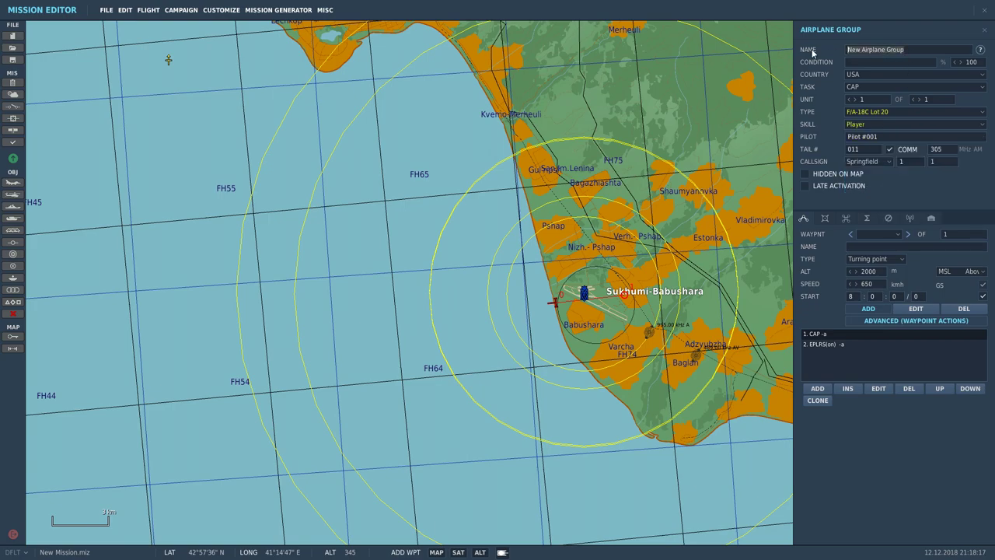
text(HORNET UZI 1-1)
double_click(855, 149)
text(11)
click(869, 162)
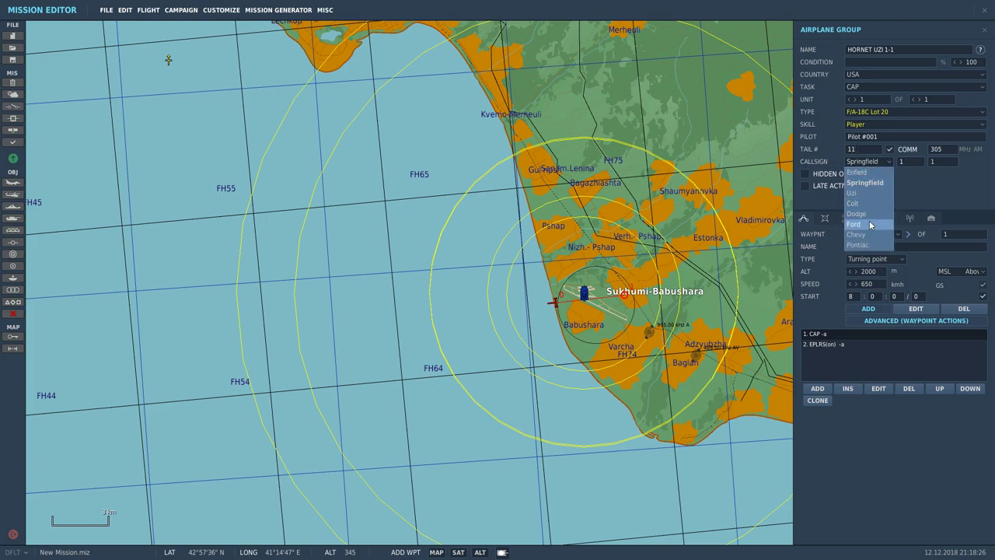
click(860, 194)
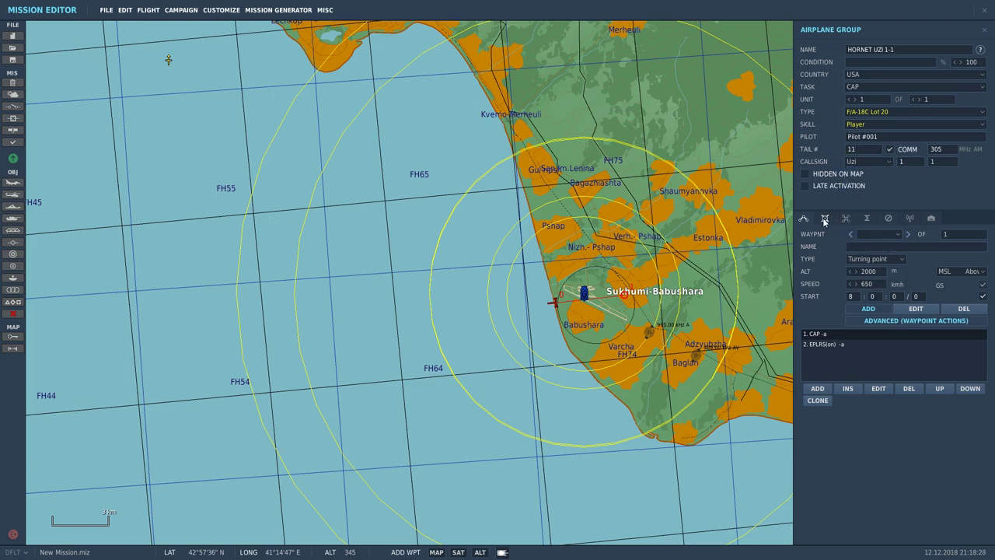
Step: Equip the Hornet with the loadout "5# AGM-65E - AIM-9X - AIM120C - FUEL" and return to its route settings
click(825, 220)
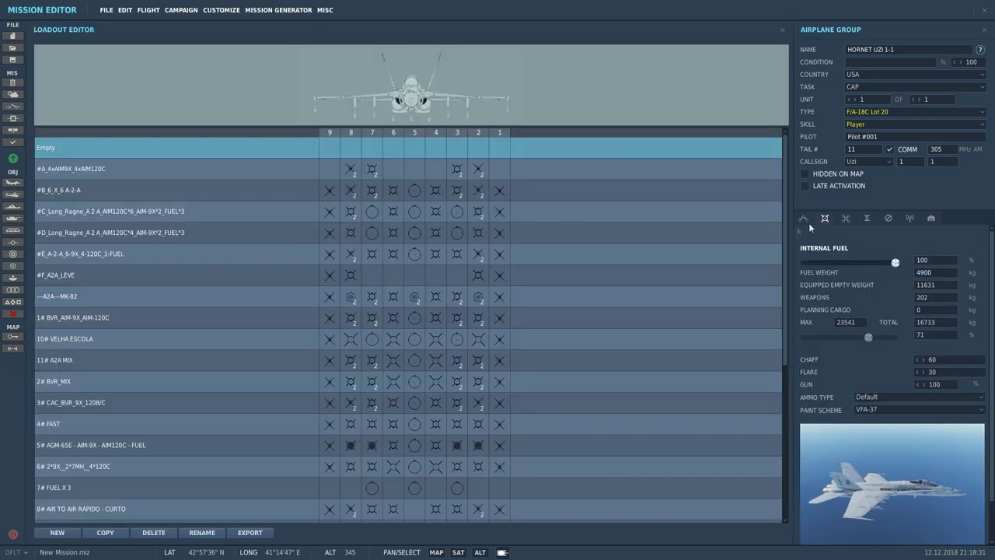
click(150, 442)
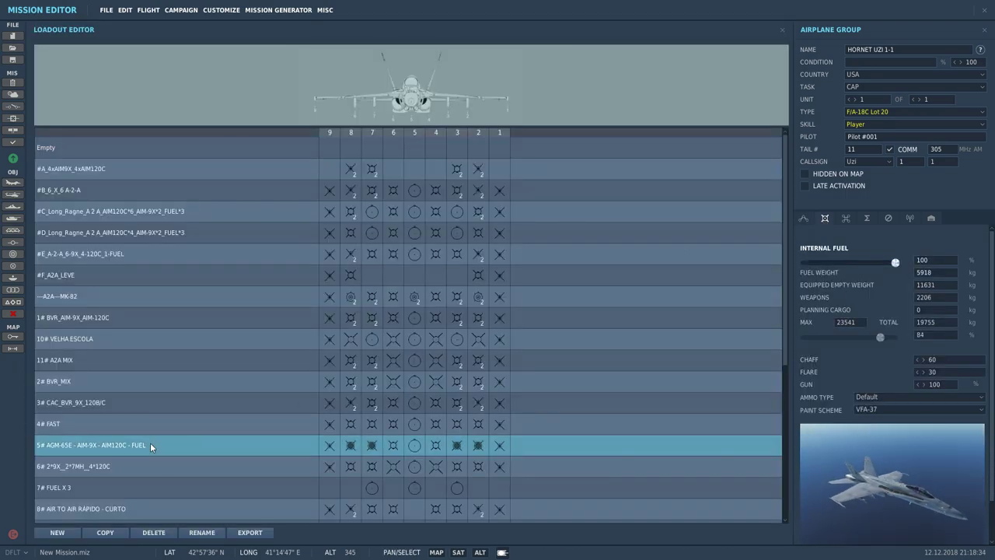
click(801, 218)
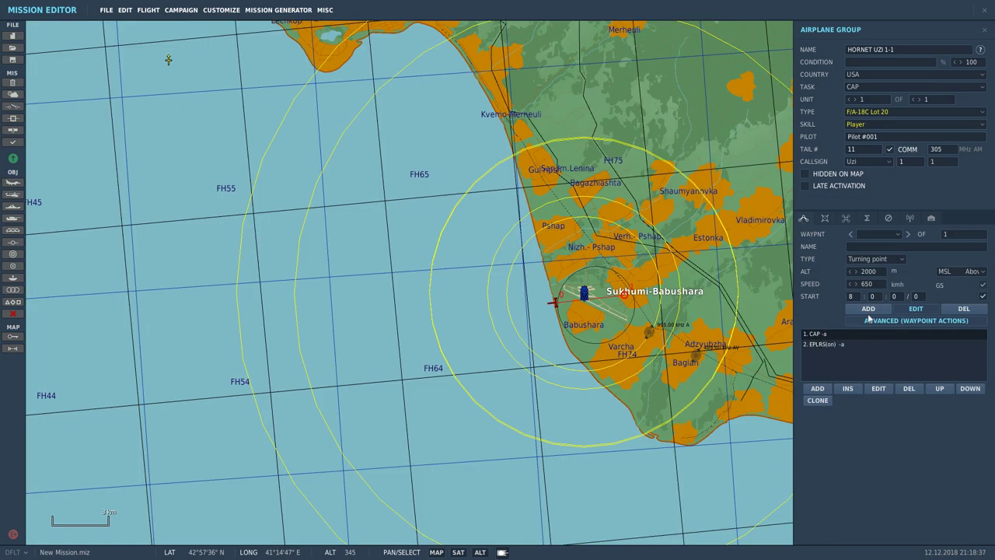
Step: Add a turning point over the sea south of the Hornet and shift both waypoints east towards the coast
click(172, 316)
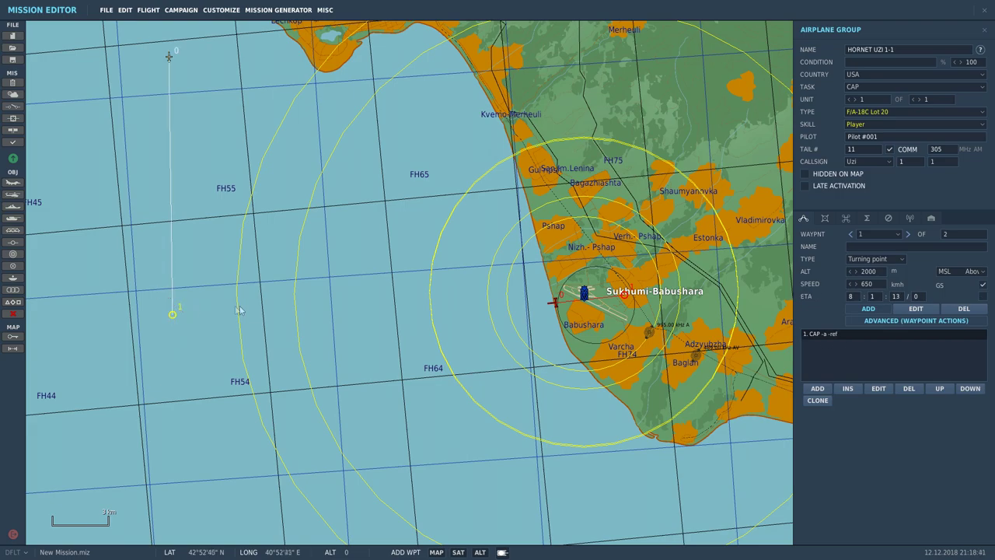
click(216, 138)
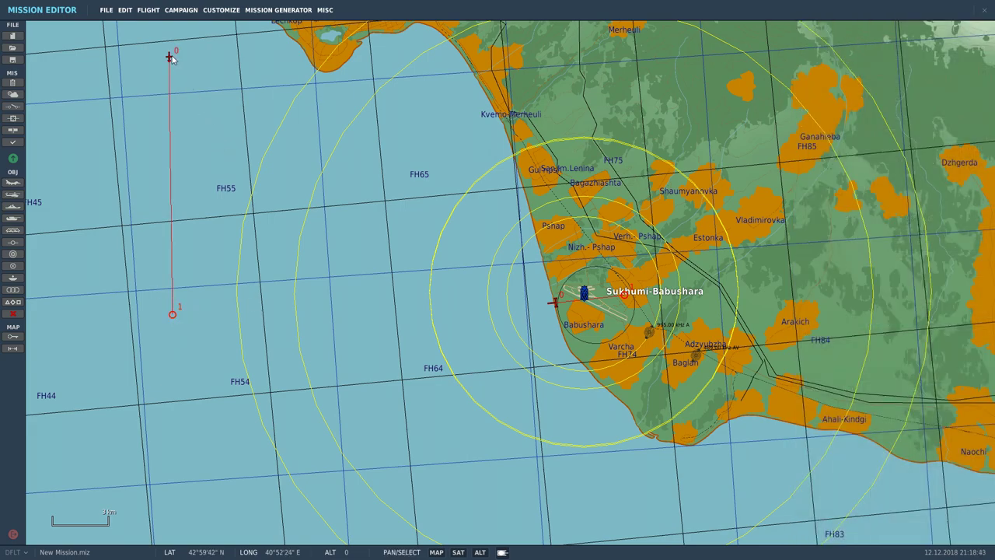
click(247, 69)
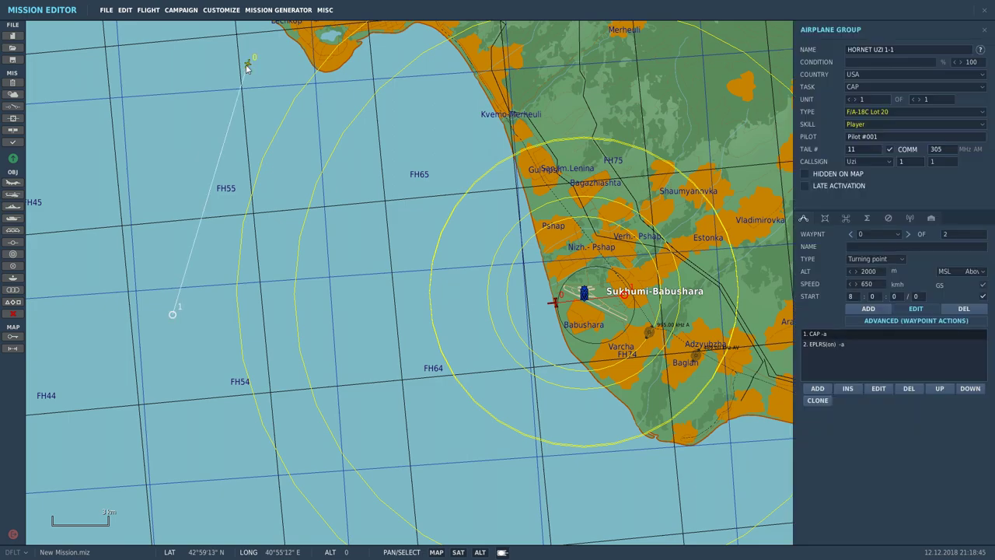
drag(173, 316, 237, 334)
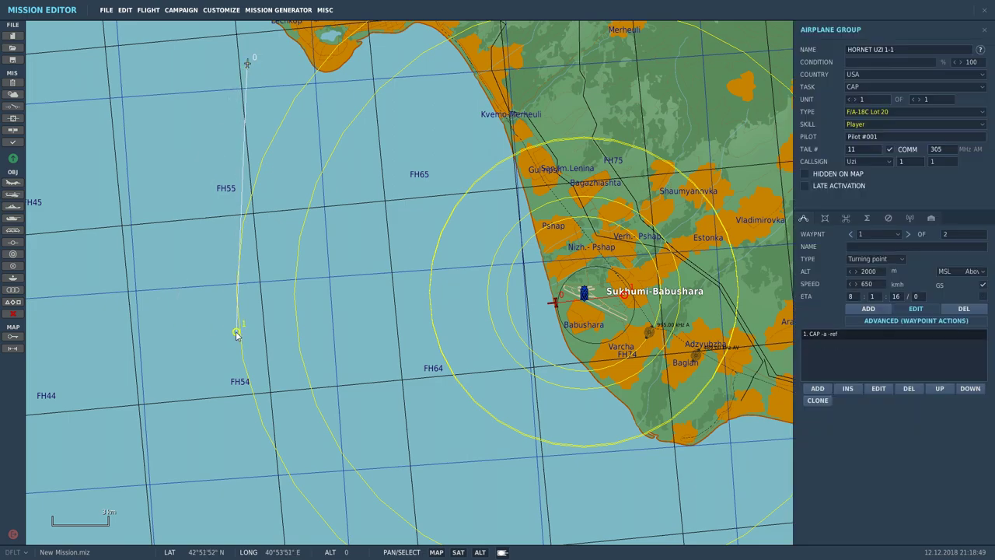
Step: Save the mission as a new file in the jTac laser folder, reusing the existing YOUTUBE - F-18 file name with VIDEO inserted after YOUTUBE
click(107, 10)
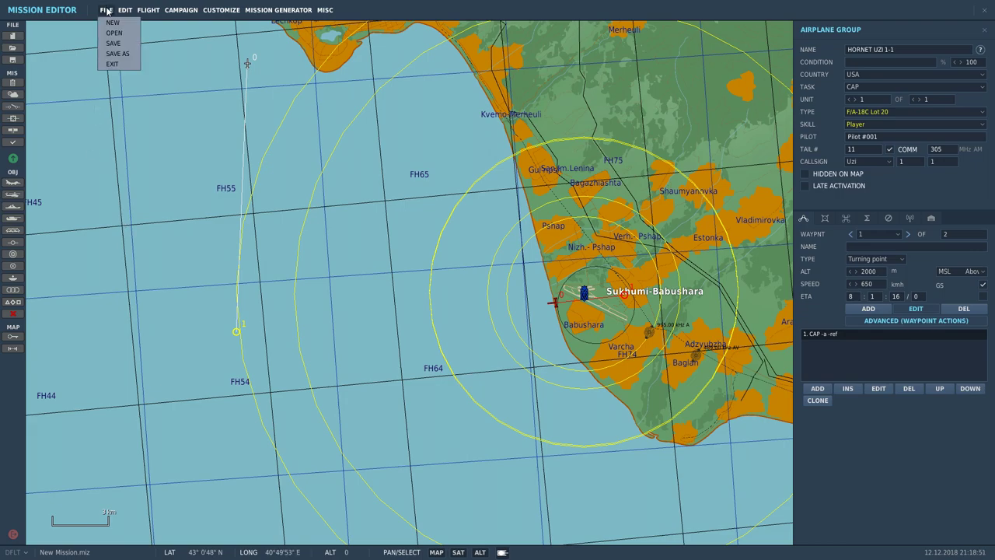
click(110, 56)
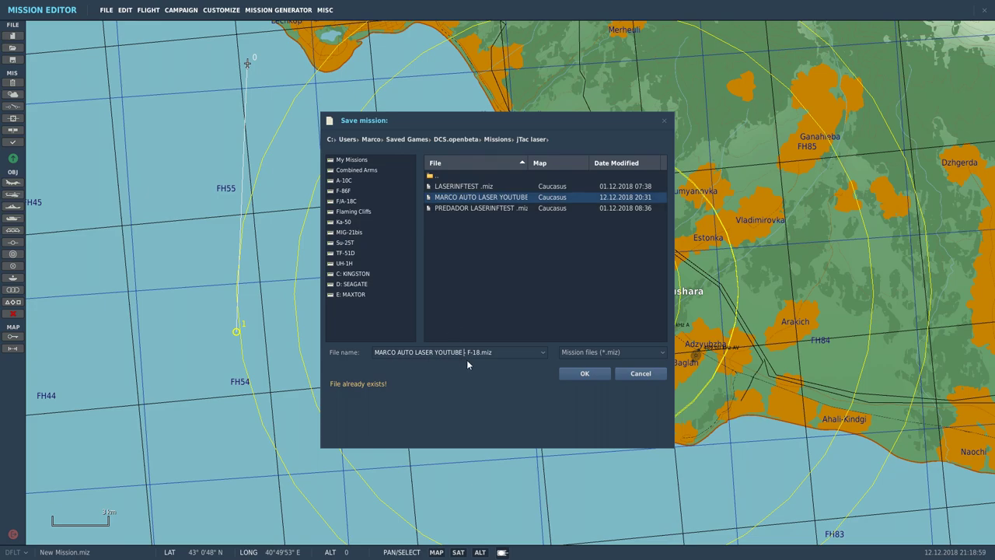
text(VIDEO)
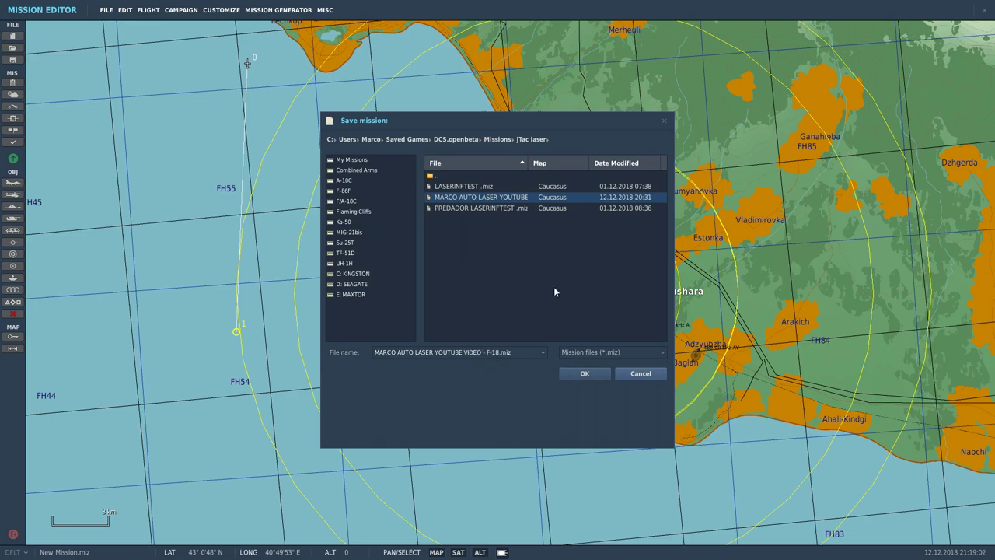
key(Return)
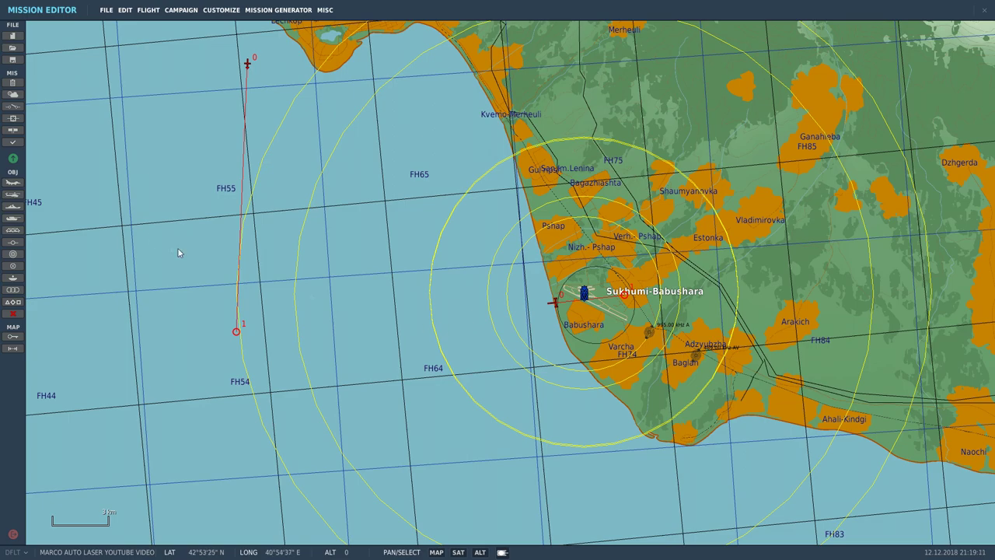
Step: Create a mission trigger of type 1 ONCE and give it the comment MIST ON
click(13, 106)
click(386, 276)
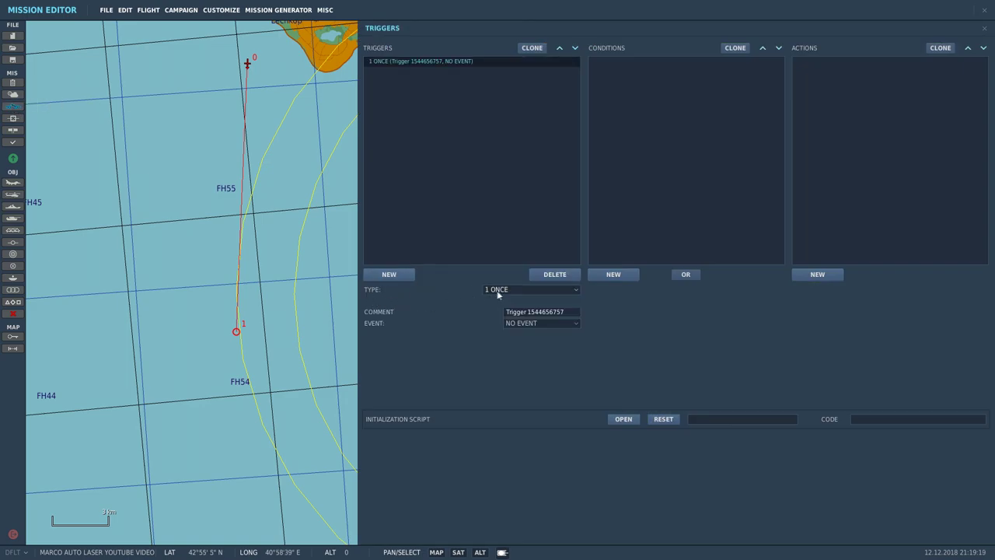
click(566, 311)
text(MIST ON)
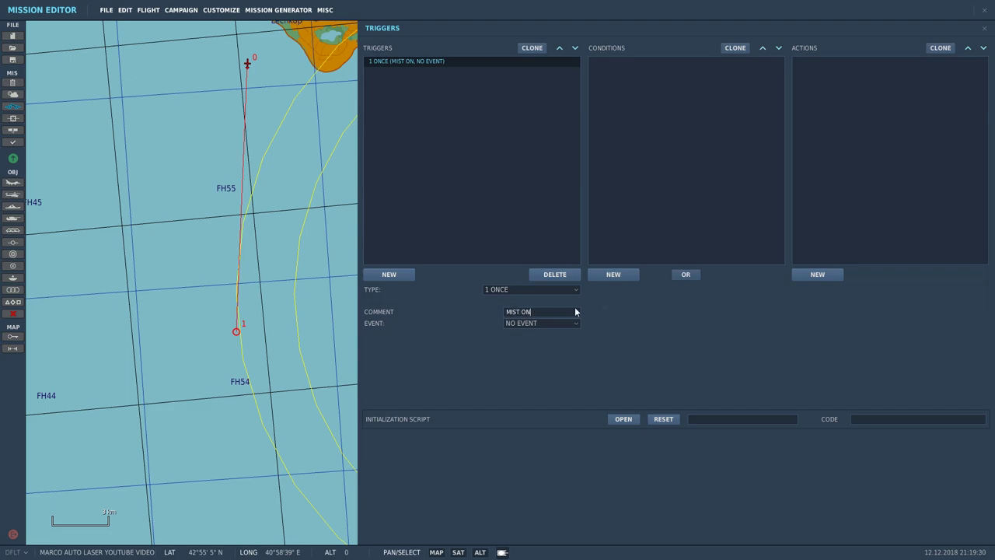
Step: Add a TIME MORE condition of 5 seconds to the MIST ON trigger
click(622, 274)
click(695, 291)
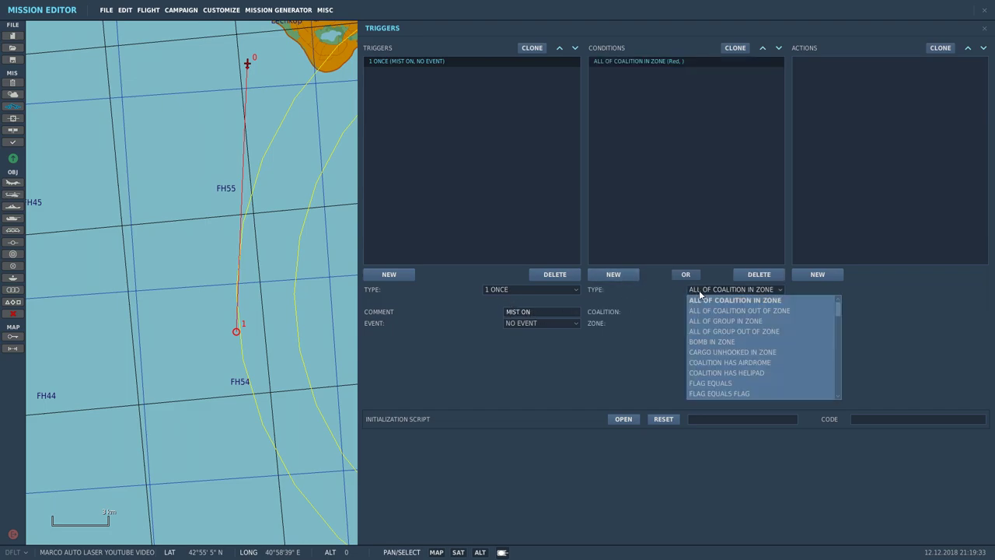
scroll(729, 354, down, 8)
scroll(729, 352, down, 3)
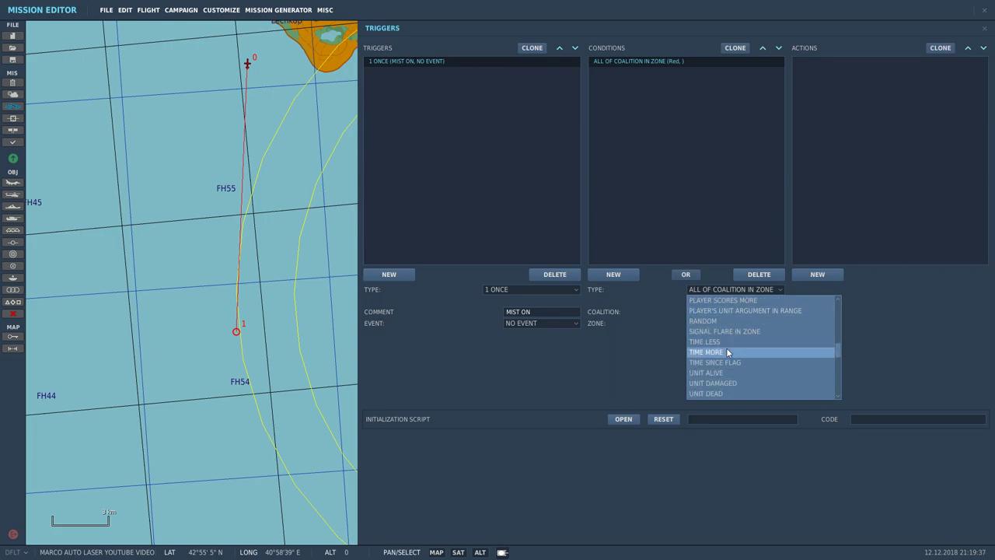
click(726, 351)
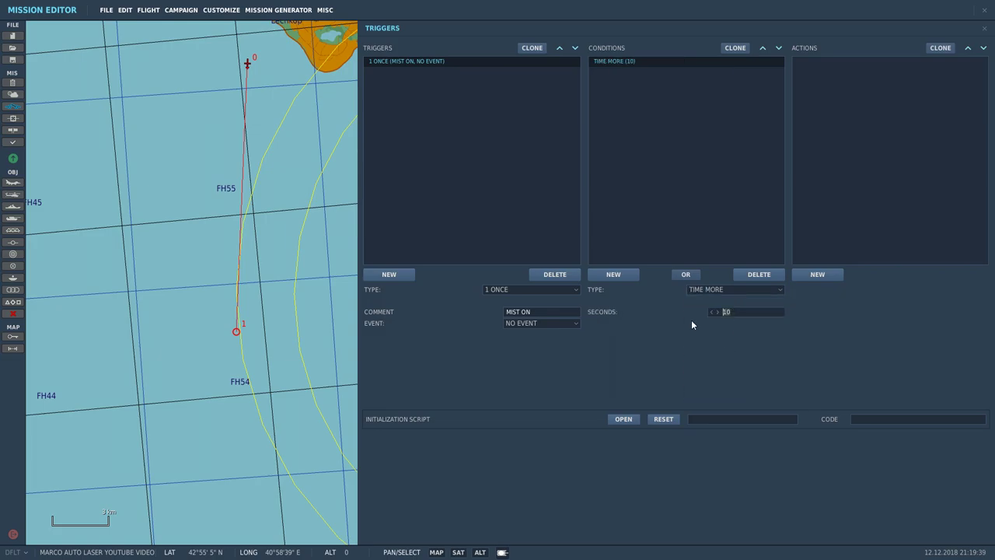
text(5)
Step: Add a DO SCRIPT FILE action to MIST ON that loads mist.lua from the DCS-CTLD-master folder inside CTLD MASTER FERRAMENTAS
click(816, 276)
click(874, 289)
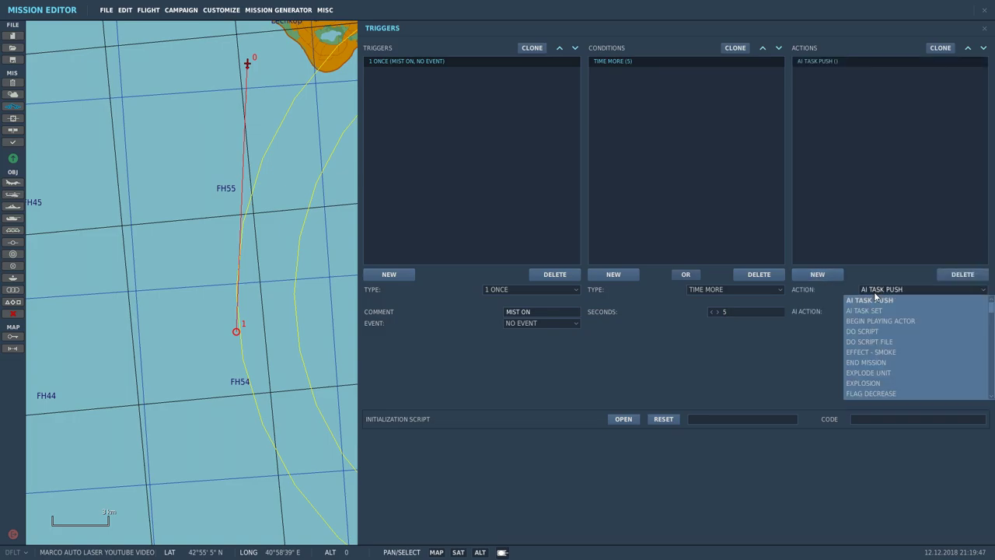
click(883, 342)
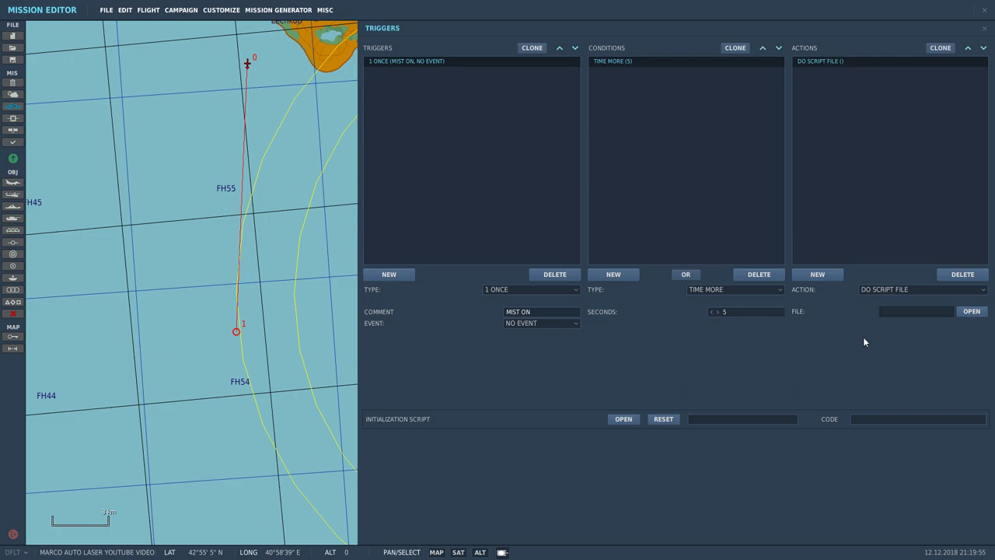
click(971, 312)
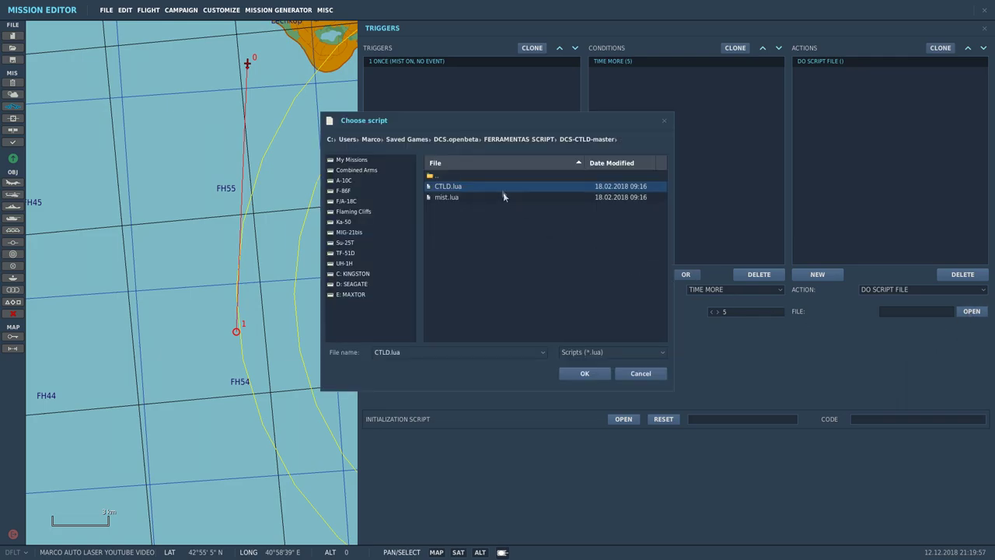
click(460, 140)
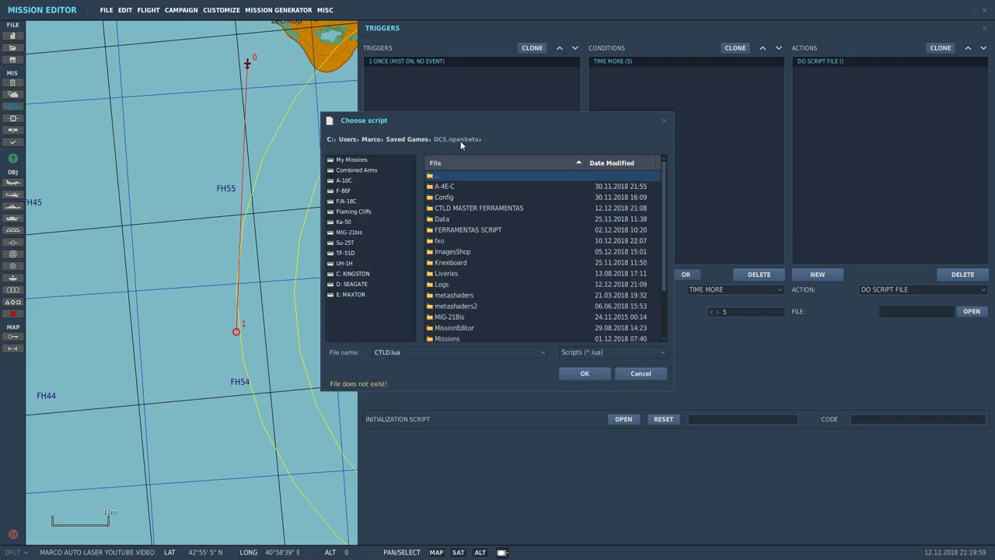
click(460, 209)
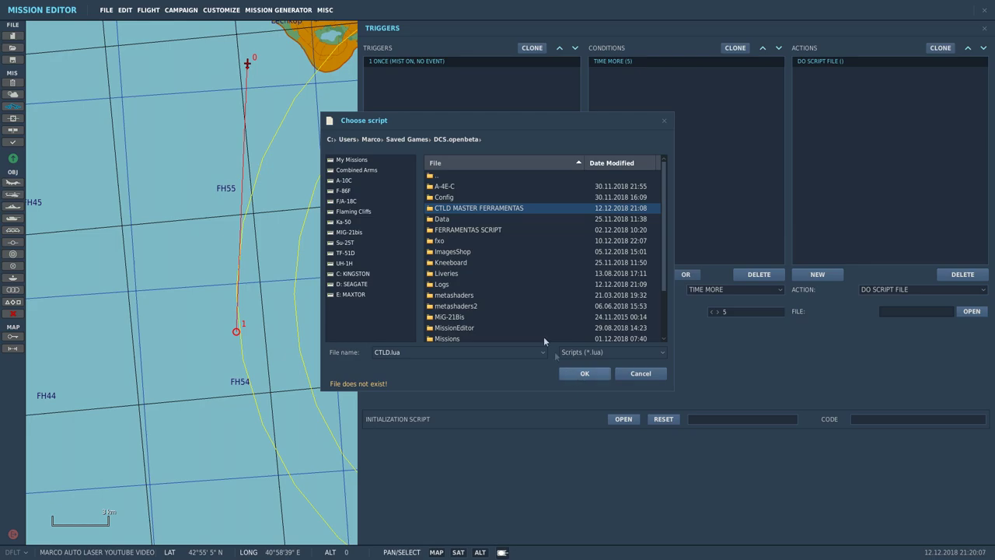
double_click(439, 208)
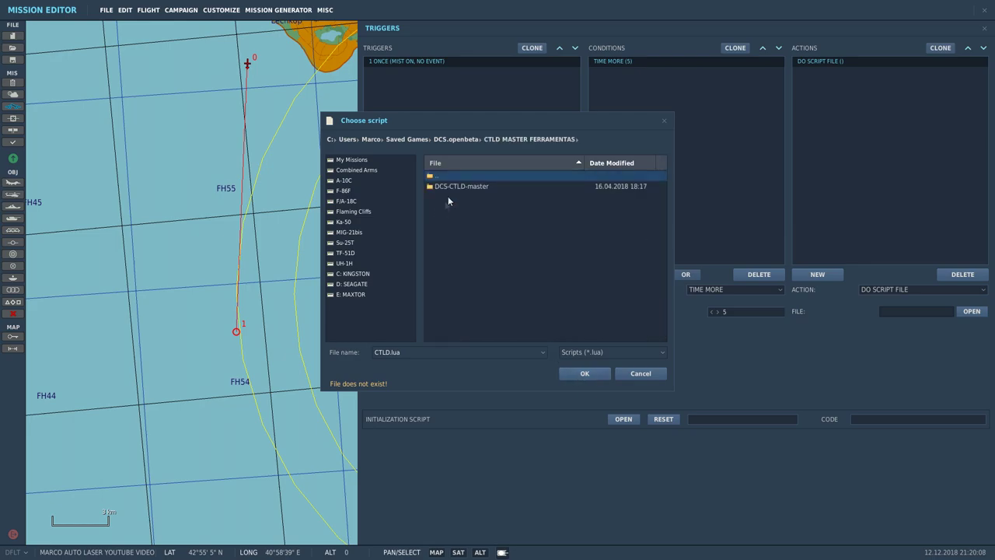
double_click(451, 186)
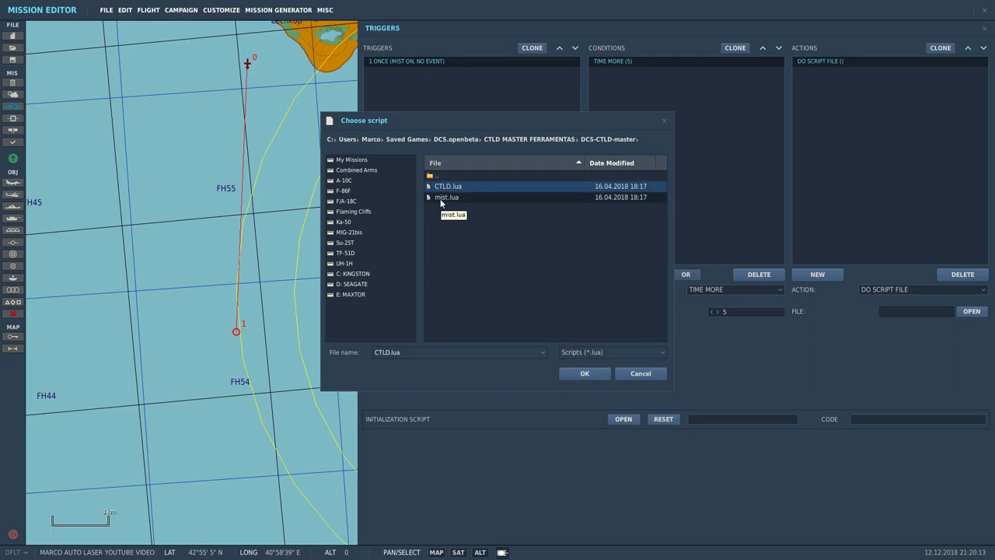
click(440, 199)
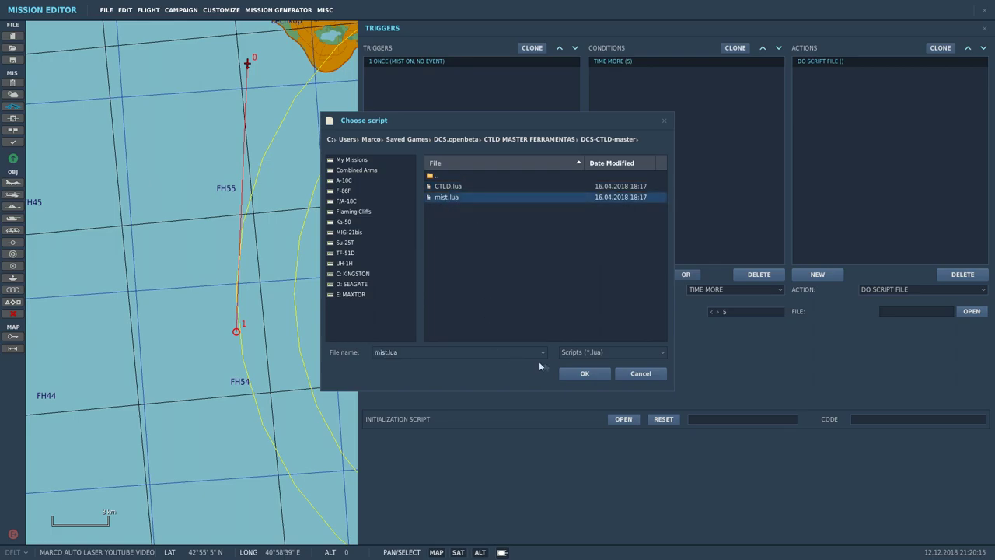
click(580, 373)
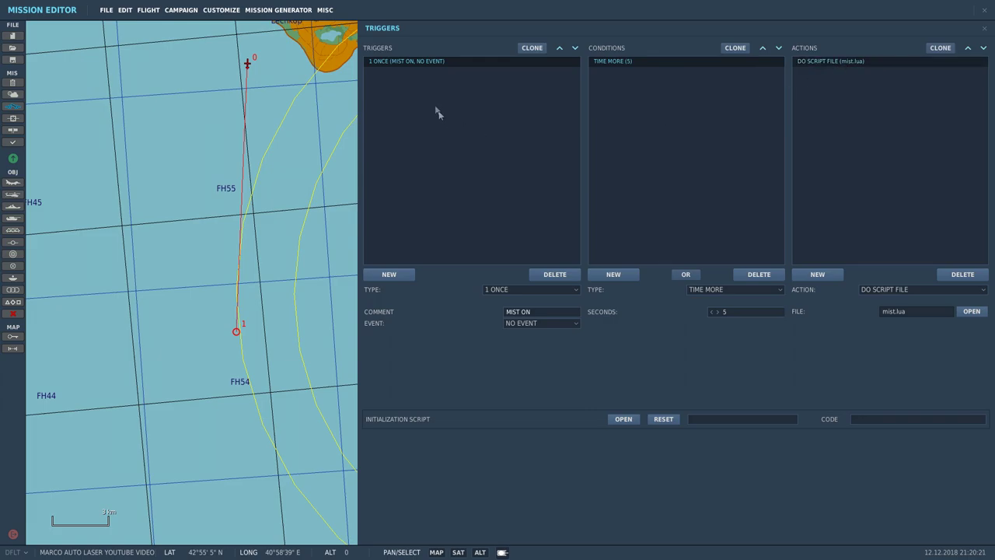
Step: Clone the MIST ON trigger, rename the copy CTLD ON and set its TIME MORE condition to 10 seconds
click(540, 48)
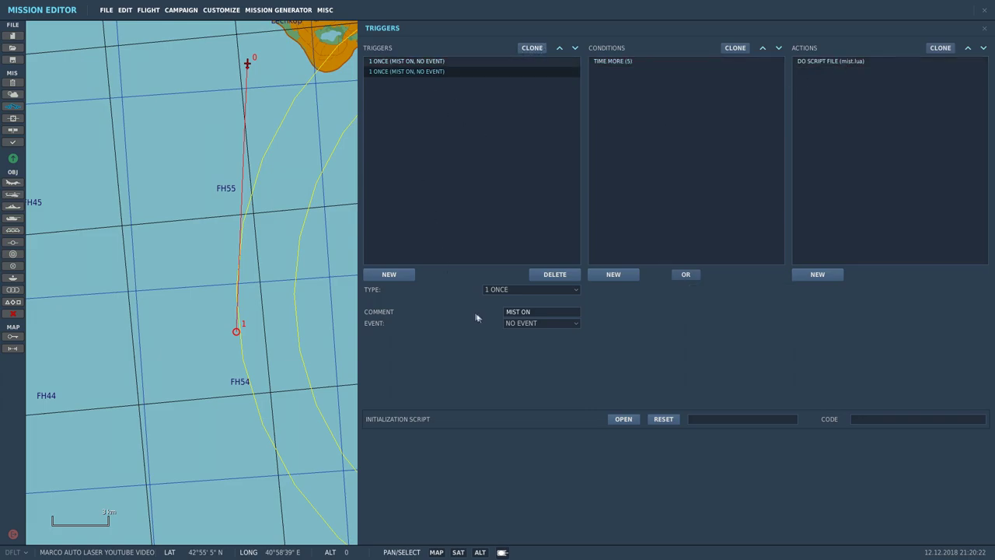
text(CTLD ON)
click(614, 61)
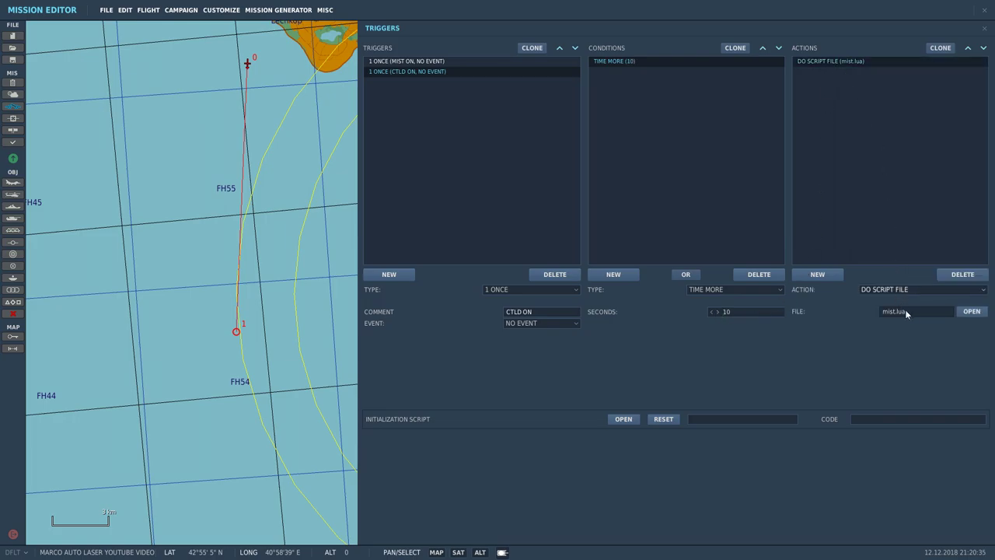
Step: Replace the script file in the CTLD ON trigger's action with CTLD.lua
click(970, 315)
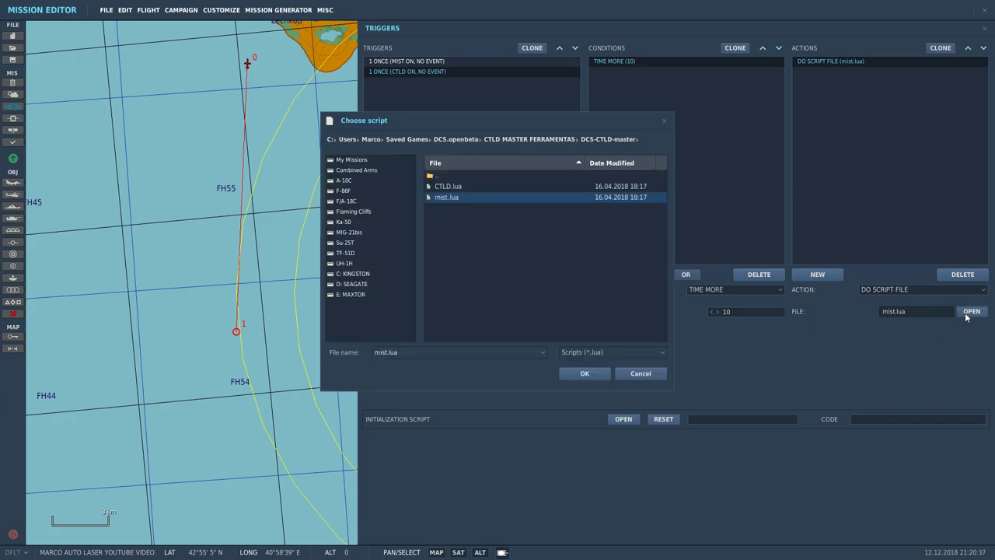
click(445, 187)
click(581, 373)
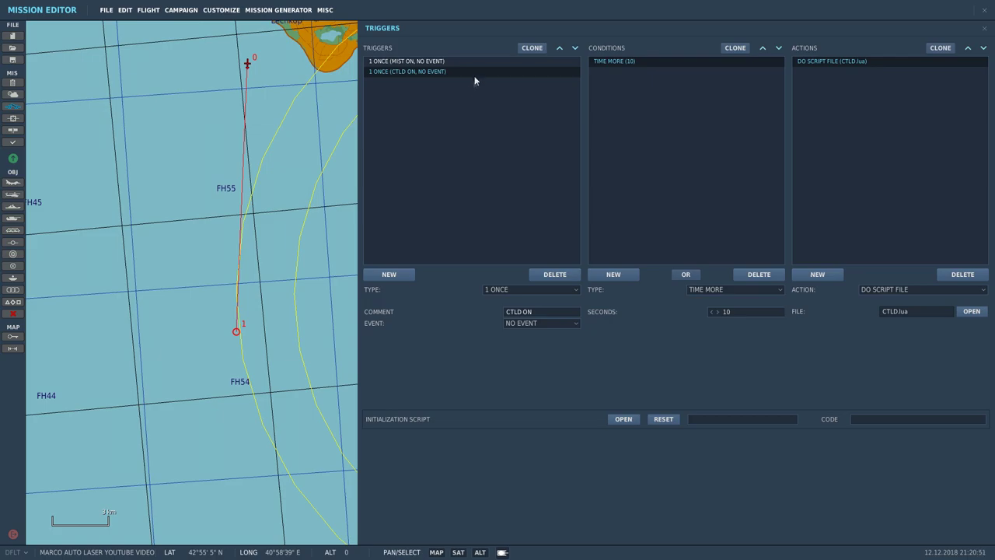
Step: Clone the CTLD ON trigger, rename the copy JTAC 1 - ON and set its TIME MORE condition to 15 seconds
click(526, 50)
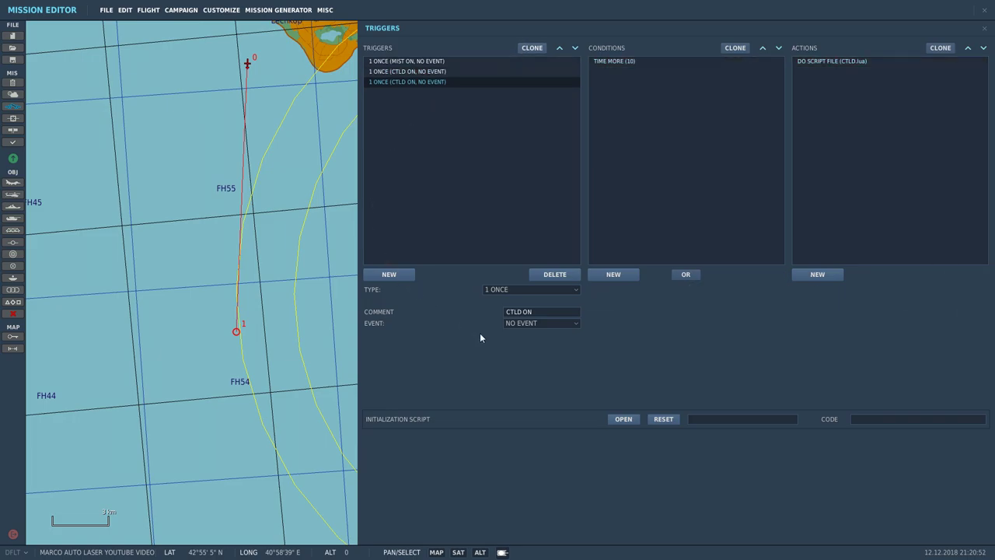
key(BackSpace)
key(BackSpace)
key(BackSpace)
key(BackSpace)
key(BackSpace)
key(BackSpace)
key(BackSpace)
text(JTAC 1 - ON)
click(628, 63)
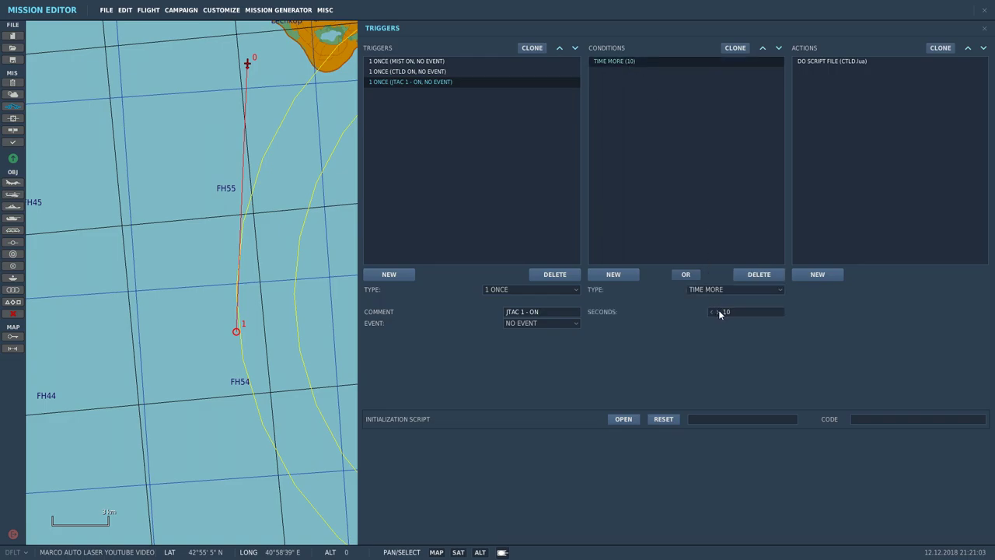
click(717, 311)
Step: Change the JTAC 1 - ON action to DO SCRIPT with the text ctld.JTACAutoLase('JTAC 1', 1688, false,"all")
click(818, 63)
click(870, 288)
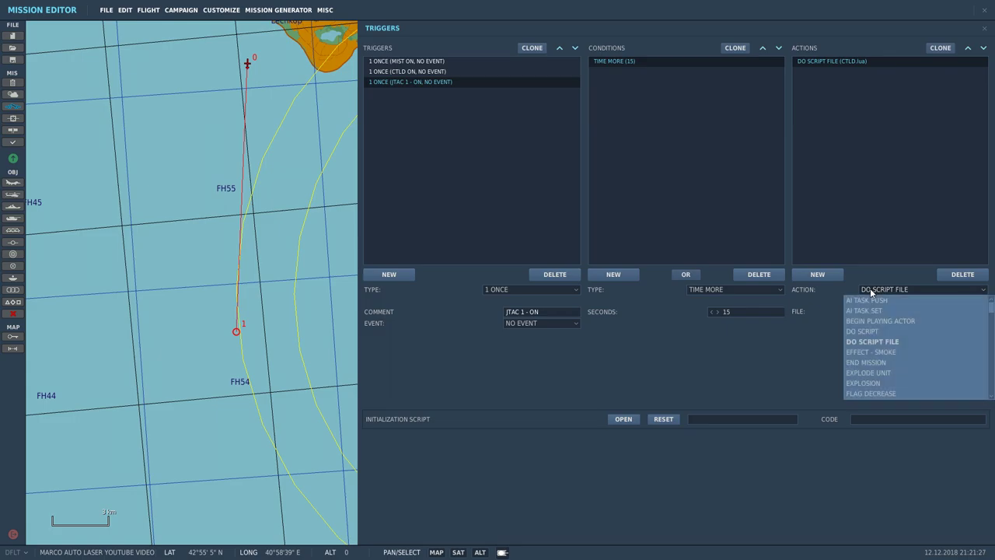
click(867, 332)
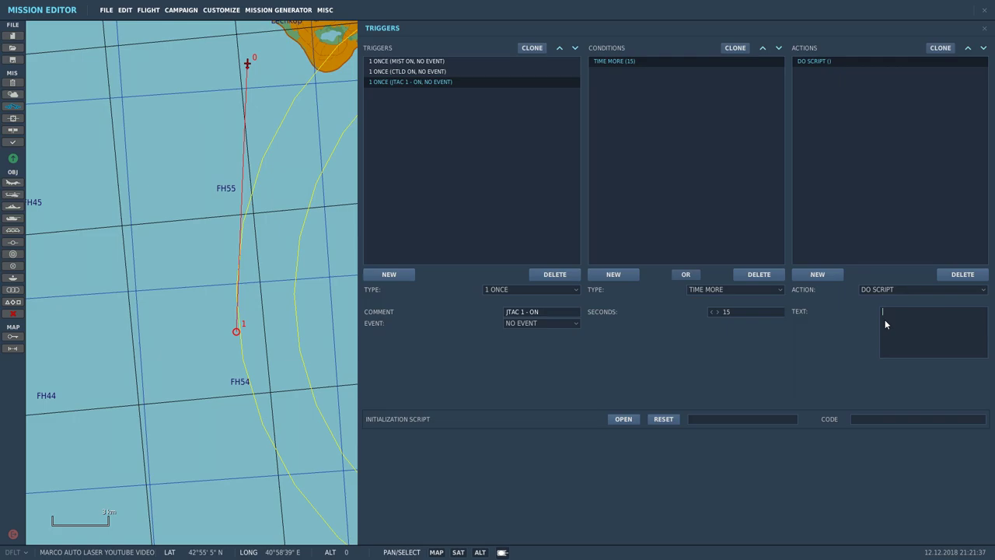
text(ctld.JTACAutoLase('JTAC 1', 1688, false,"all"))
text())
click(952, 311)
key(ctrl+a)
click(928, 327)
drag(922, 324, 874, 303)
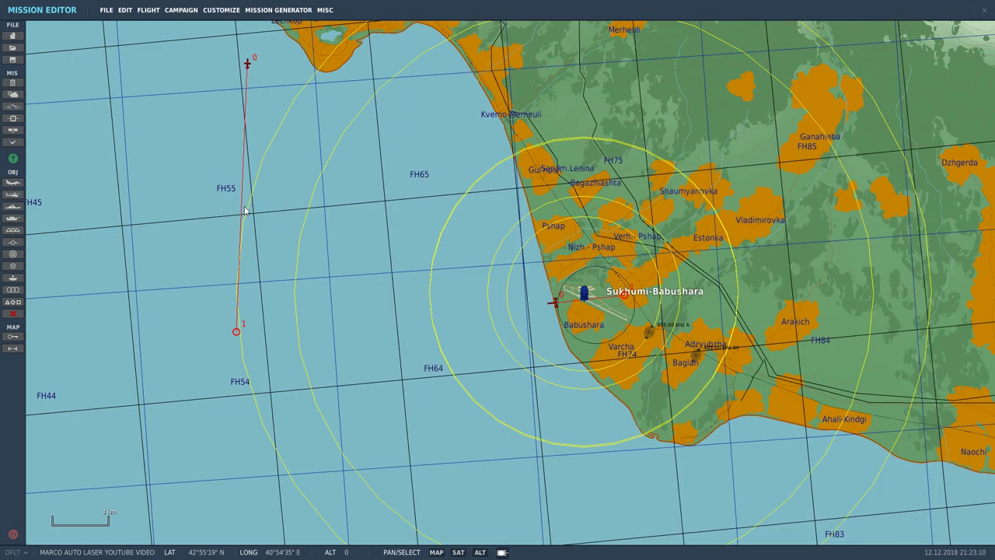
Step: Save the mission with its script triggers
click(248, 210)
scroll(587, 303, up, 2)
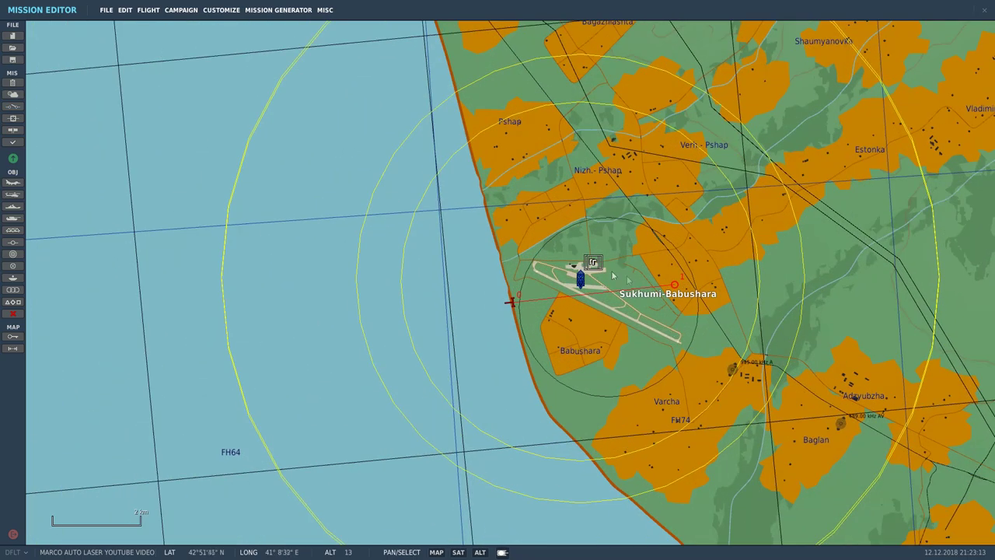
scroll(553, 261, down, 2)
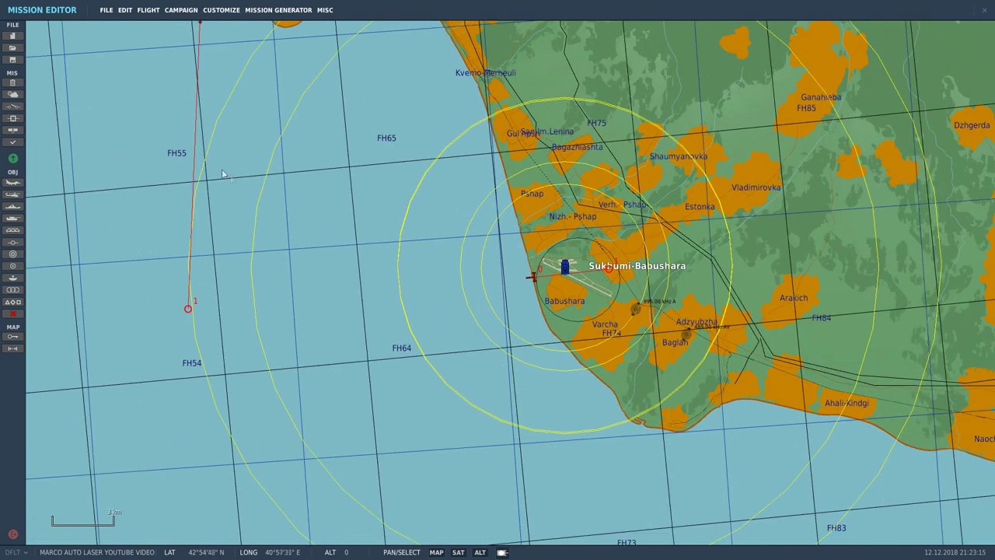
click(13, 60)
Step: Write a red task in the mission briefing about the JTAC lasing 1688 "sobre SUKUMI", and save the mission again
click(188, 310)
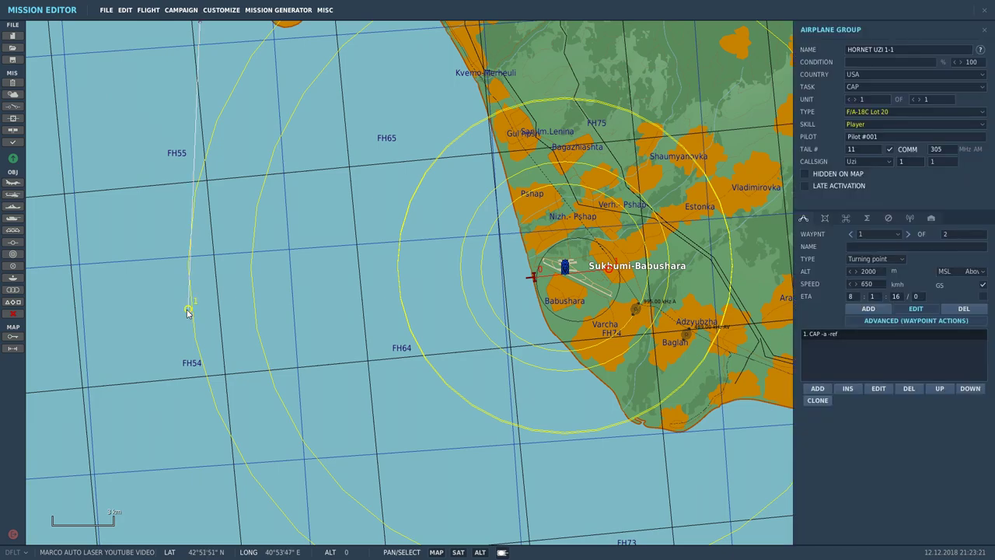
click(12, 84)
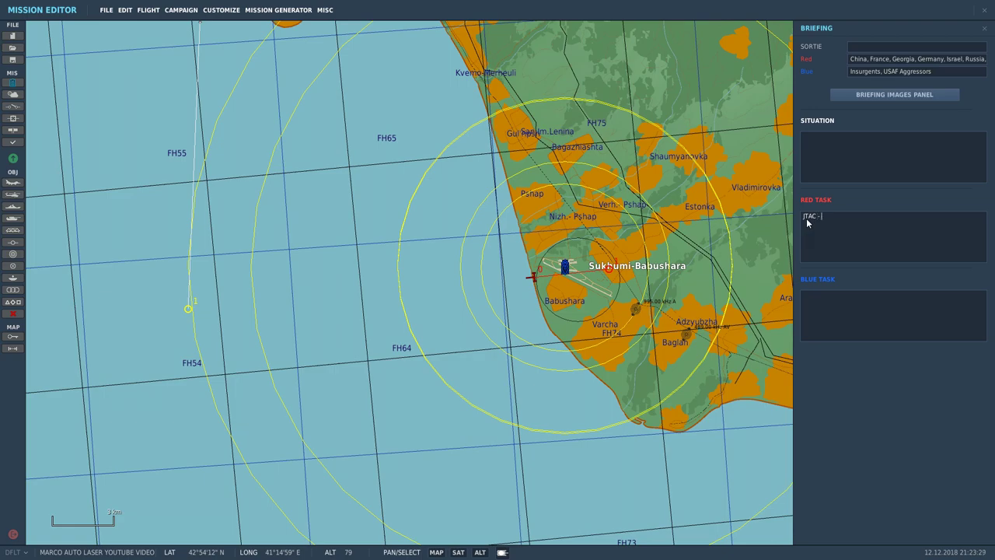
text(o lase 1688 sobre SUKUMI)
click(436, 229)
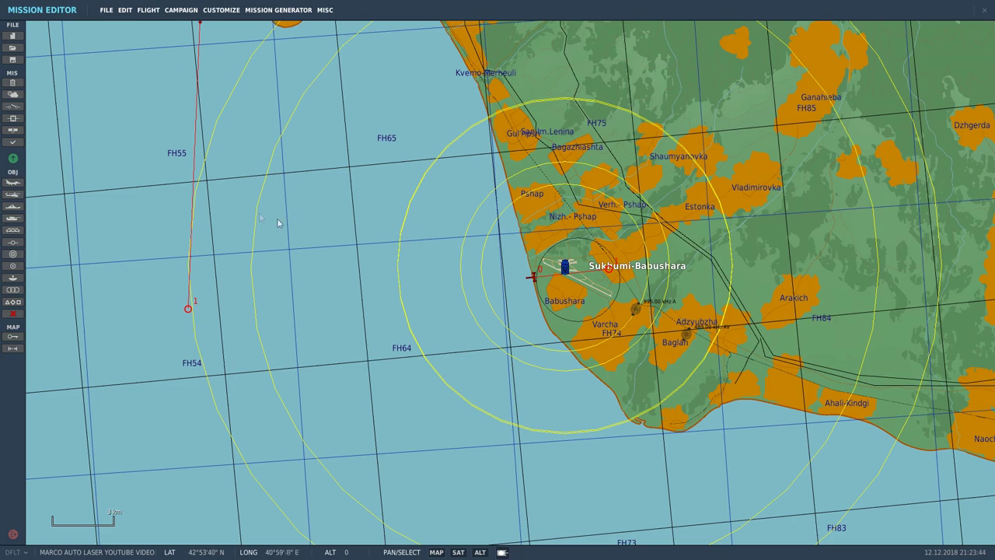
click(14, 60)
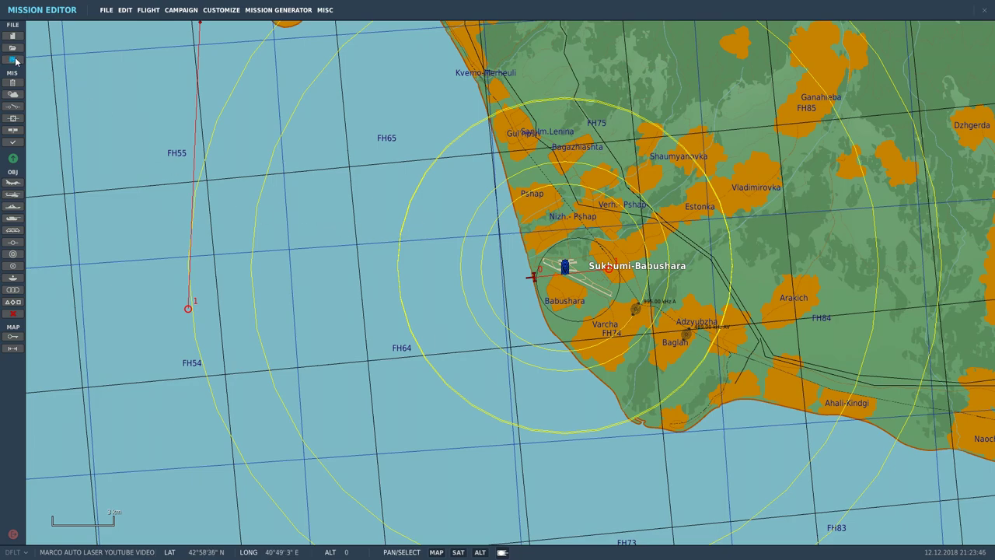